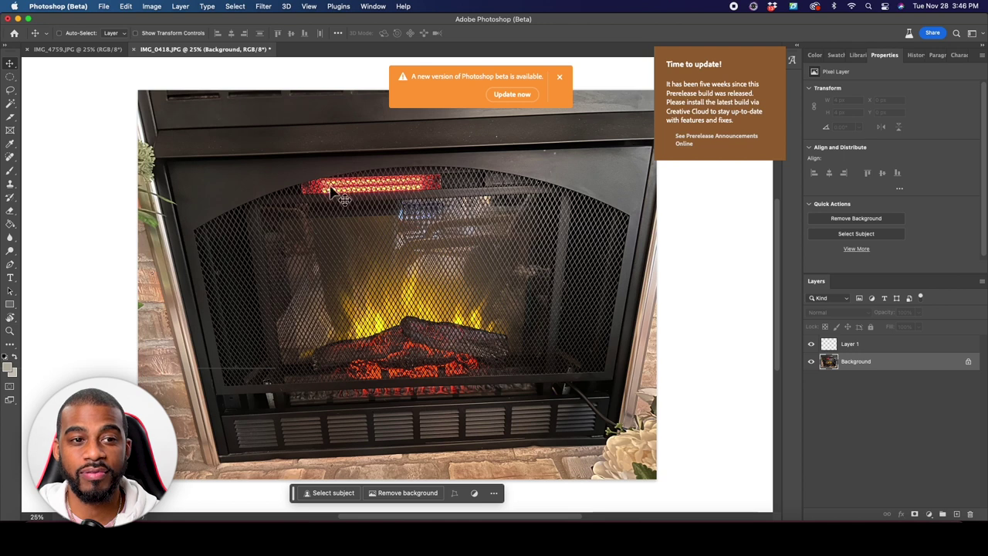
Step: Compare the children's photo IMG_4759.JPG with the lit fireplace photo IMG_0418.JPG and dismiss the update notice
{"action": "left_click", "coordinate": [100, 50]}
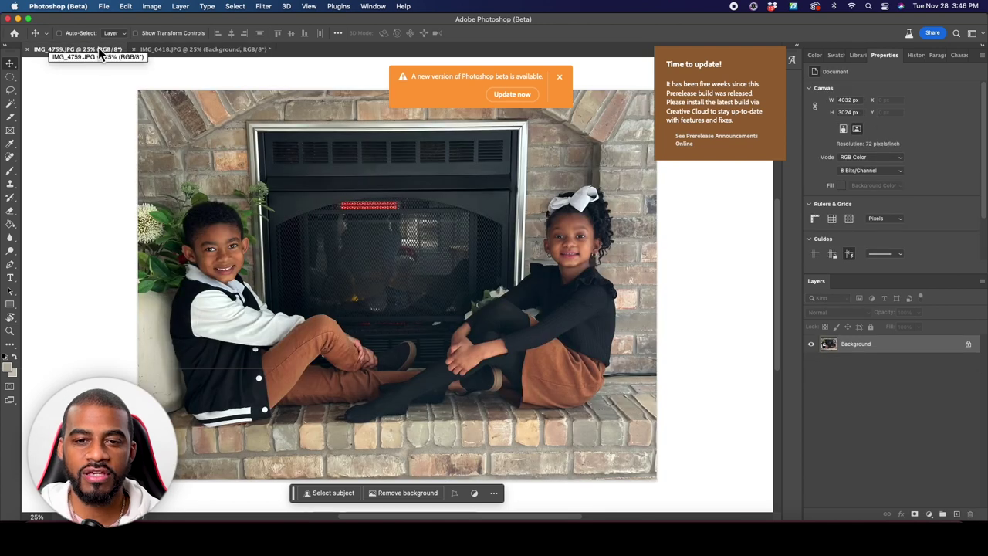
{"action": "left_click", "coordinate": [560, 78]}
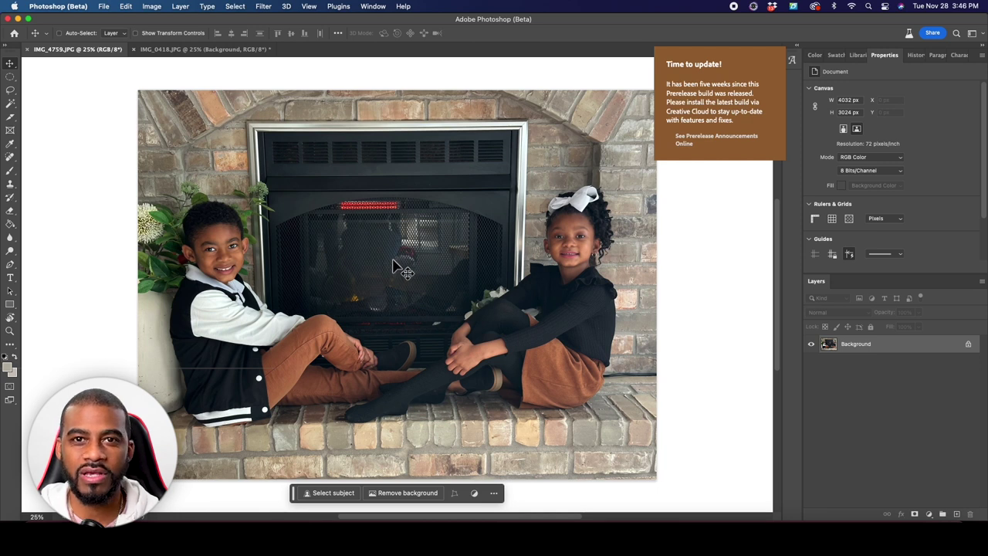
{"action": "left_click", "coordinate": [236, 50]}
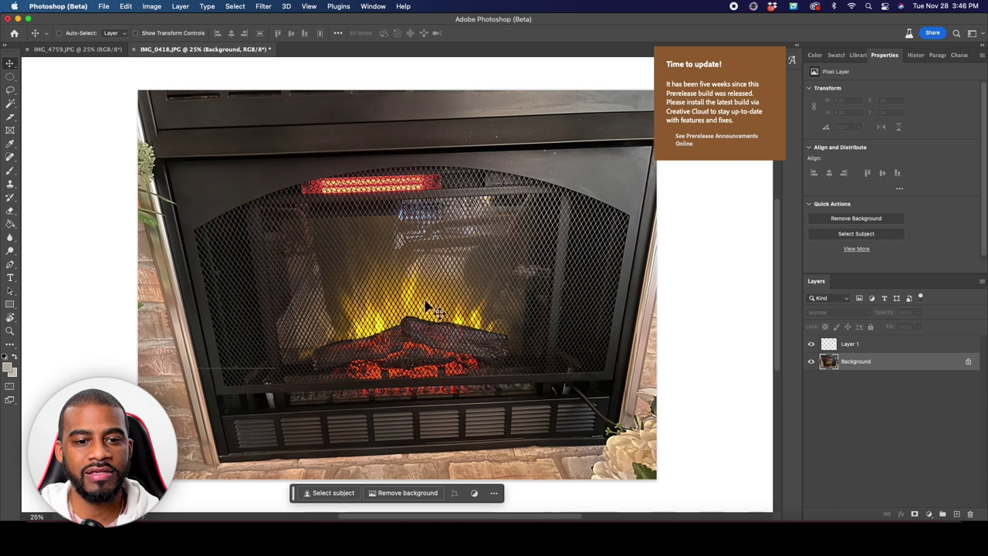
{"action": "left_click", "coordinate": [81, 49]}
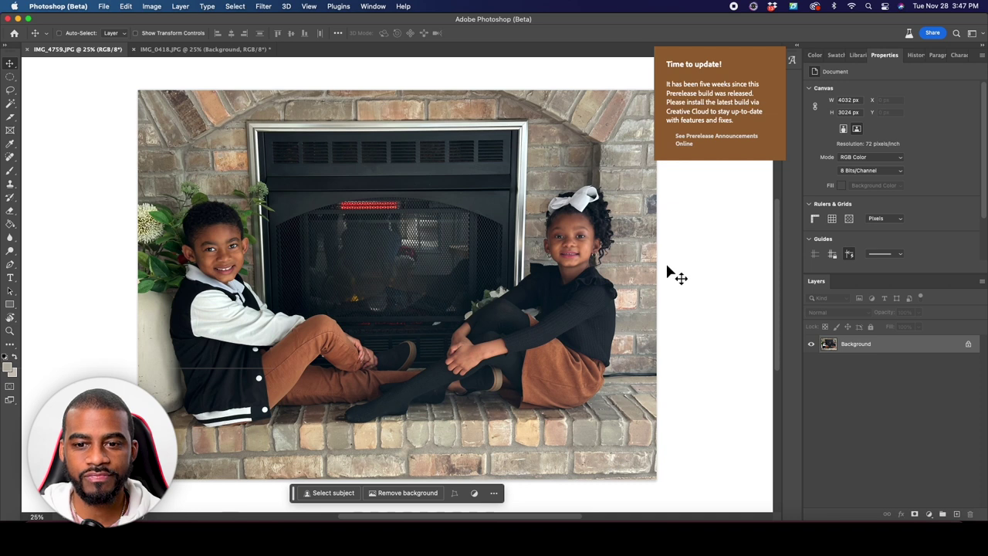
Step: Convert the background of IMG_4759.JPG to a regular layer, duplicate it, then hide and lock the original
{"action": "double_click", "coordinate": [908, 354]}
{"action": "key", "text": "Return"}
{"action": "key", "text": "ctrl+j"}
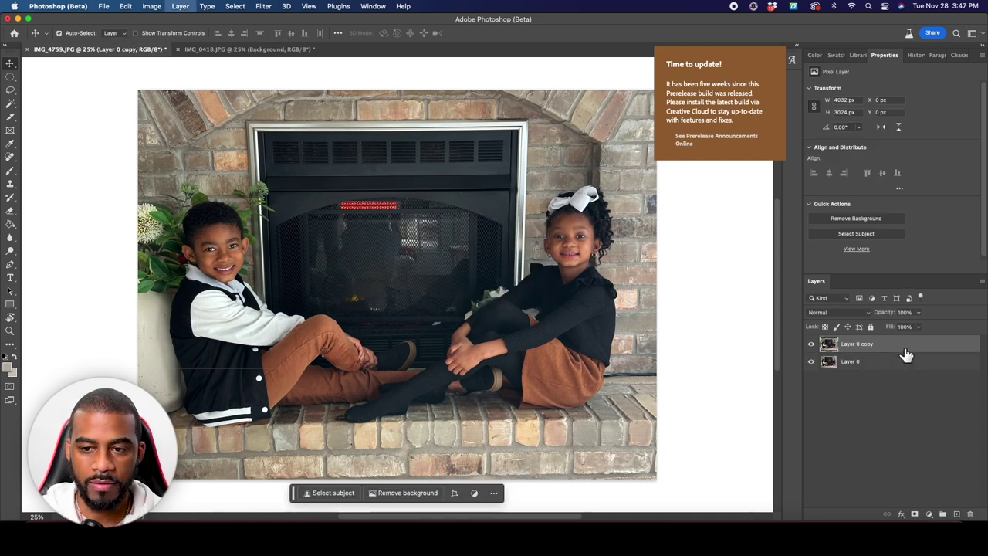
{"action": "left_click", "coordinate": [849, 363]}
{"action": "left_click", "coordinate": [811, 362]}
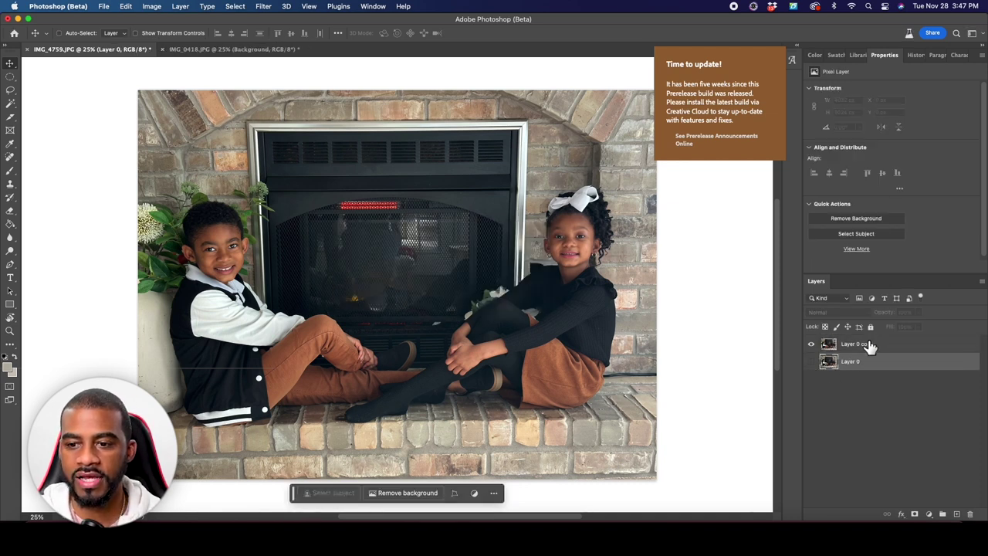
{"action": "left_click", "coordinate": [901, 352]}
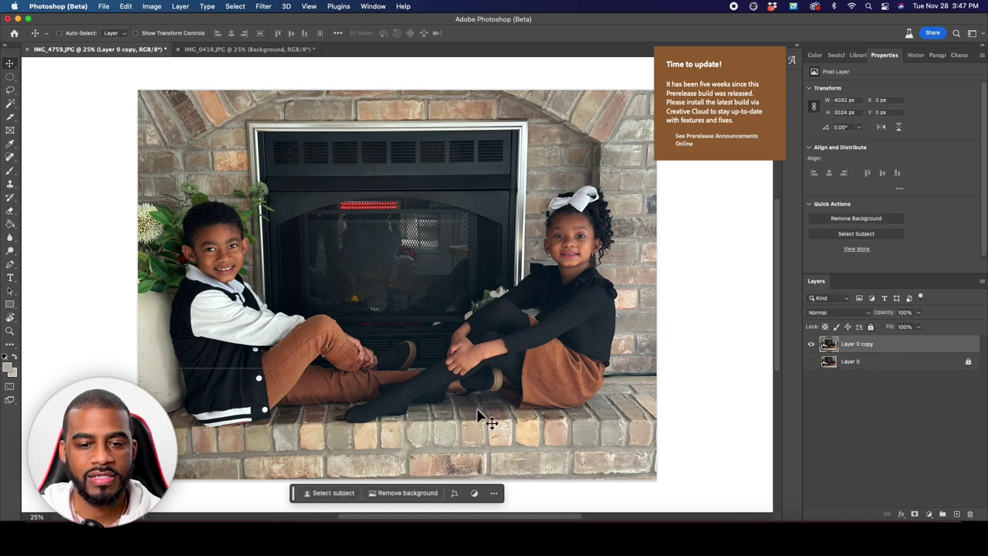
Step: Free-transform the layer copy, pulling its lower-right corner outward to about 103.8% height and -0.8° vertical skew
{"action": "key", "text": "ctrl+t"}
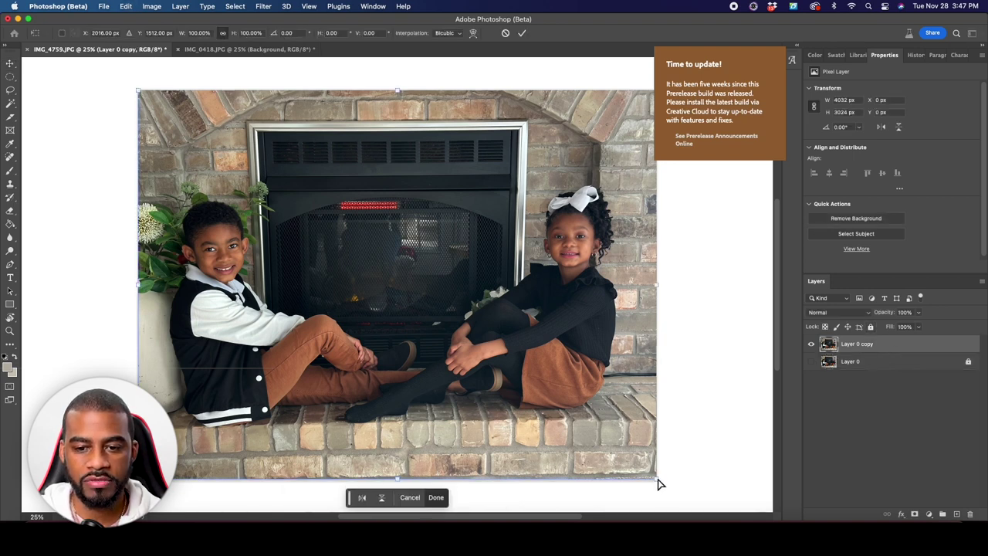
{"action": "left_click_drag", "start_coordinate": [657, 293], "coordinate": [656, 290]}
{"action": "key", "text": "super+z"}
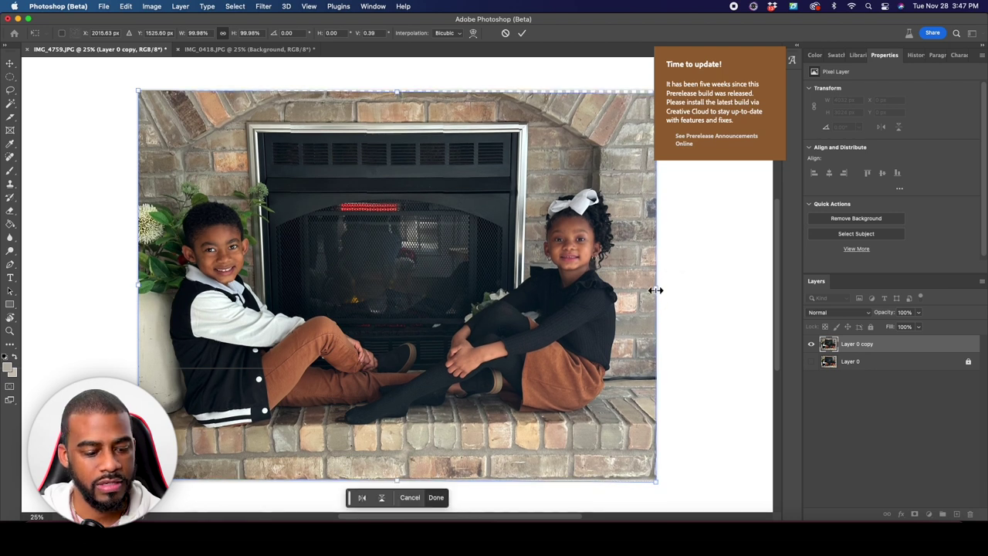
{"action": "key", "text": "super+z"}
{"action": "left_click_drag", "start_coordinate": [657, 484], "coordinate": [659, 493]}
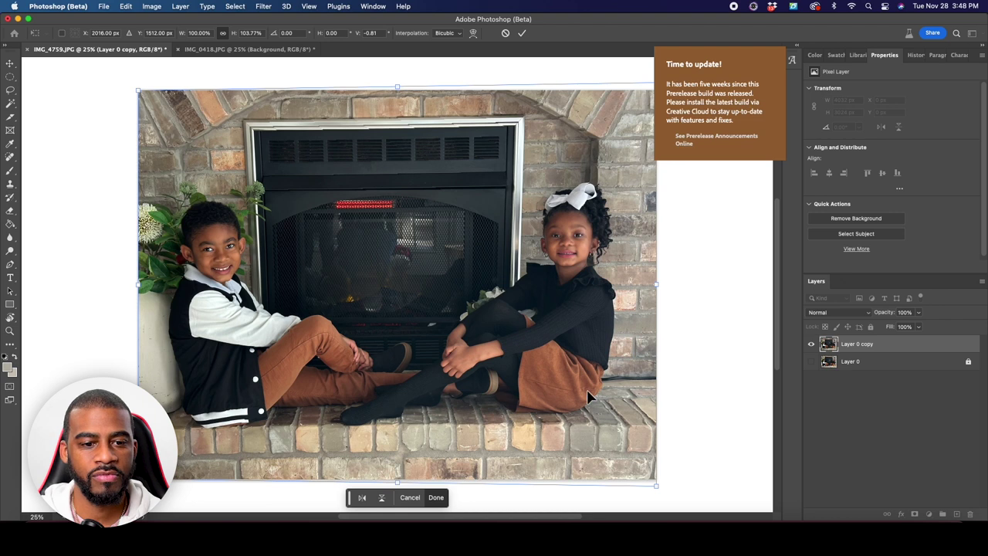
{"action": "key", "text": "Return"}
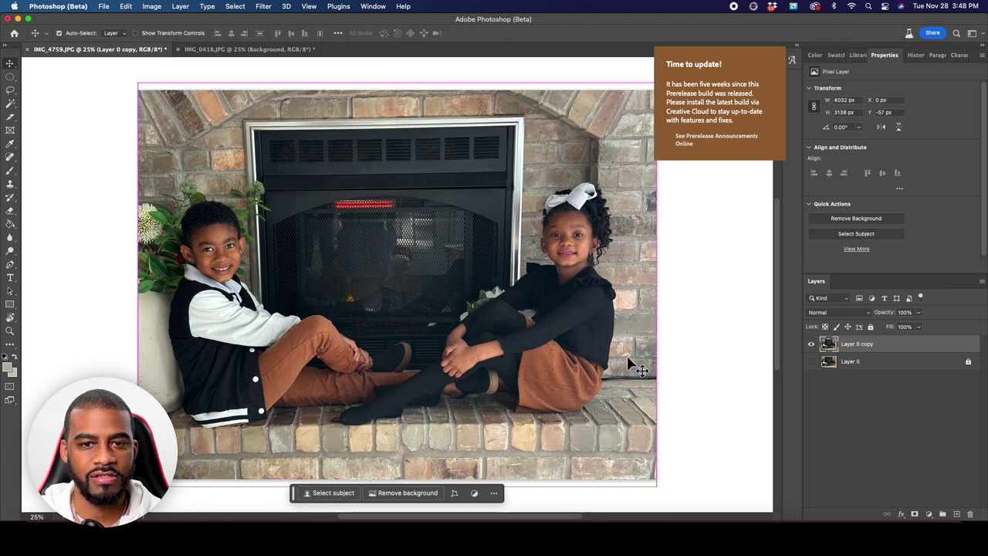
Step: Transform the layer copy again, skewing its right edge down about 0.45° and pulling its upper-left corner outward
{"action": "key", "text": "ctrl+t"}
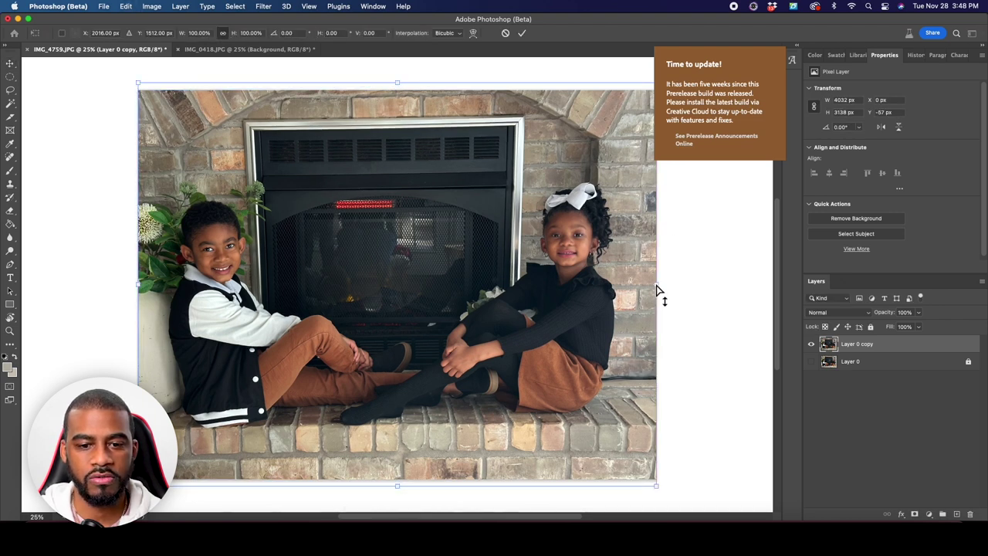
{"action": "left_click_drag", "start_coordinate": [661, 294], "coordinate": [657, 295]}
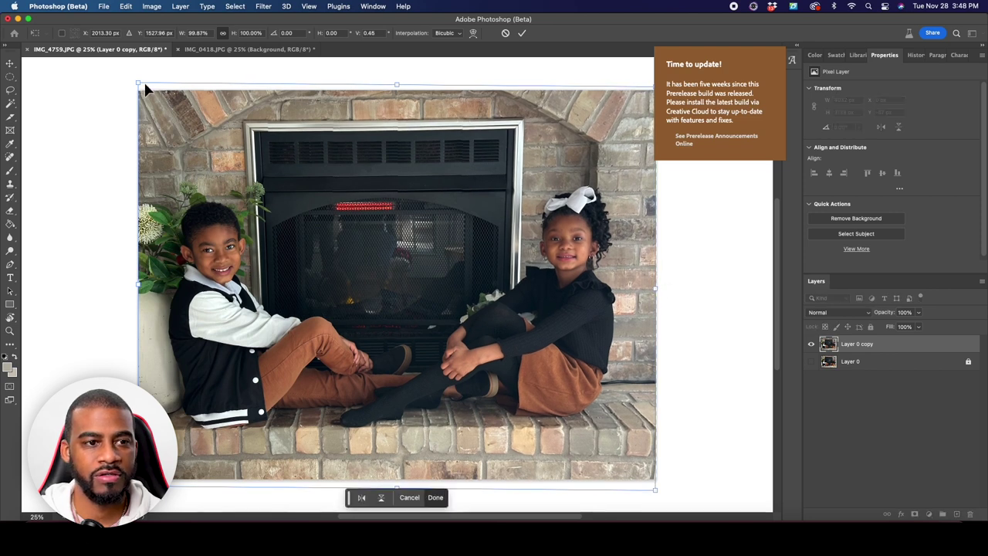
{"action": "left_click_drag", "start_coordinate": [139, 83], "coordinate": [137, 77]}
{"action": "key", "text": "Return"}
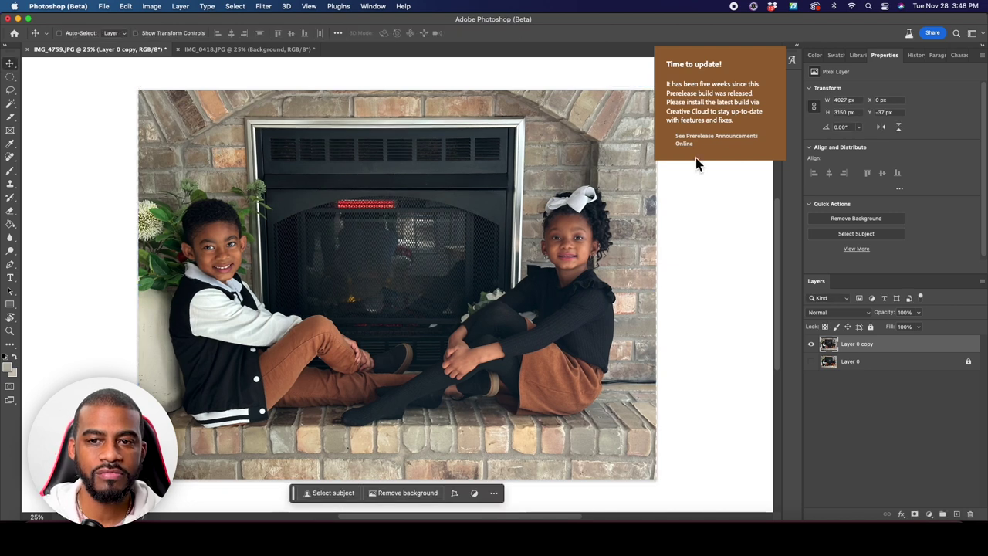
Step: Skew the layer copy horizontally by about -0.70° by shifting its top edge to the right
{"action": "scroll", "coordinate": [468, 266], "scroll_direction": "left", "scroll_amount": 4}
{"action": "key", "text": "super+z"}
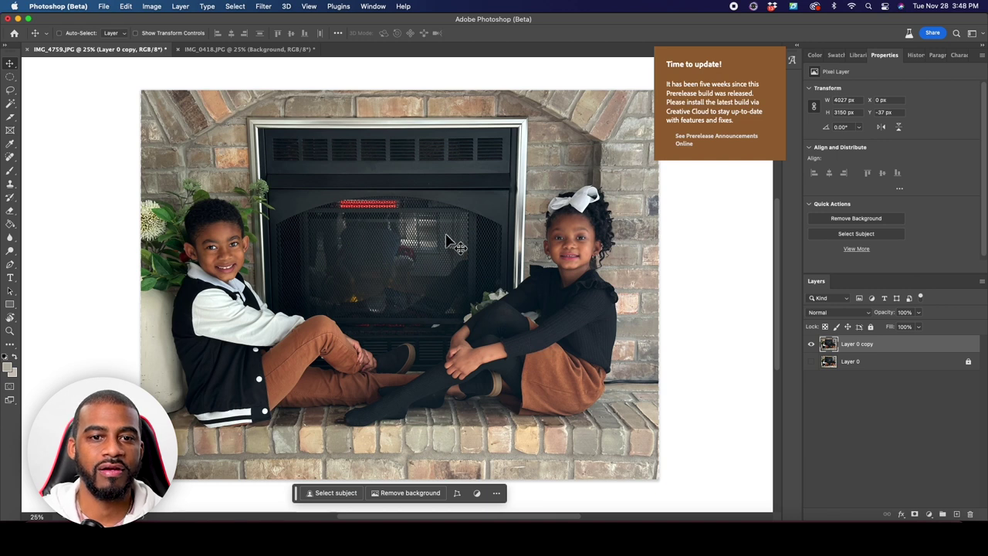
{"action": "key", "text": "super+t"}
{"action": "left_click_drag", "start_coordinate": [397, 86], "coordinate": [403, 87]}
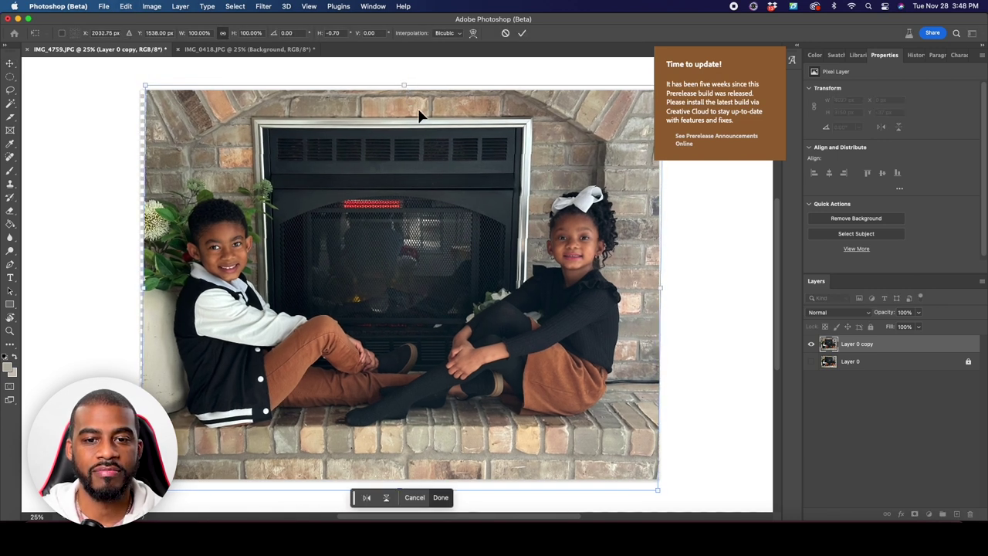
{"action": "key", "text": "Return"}
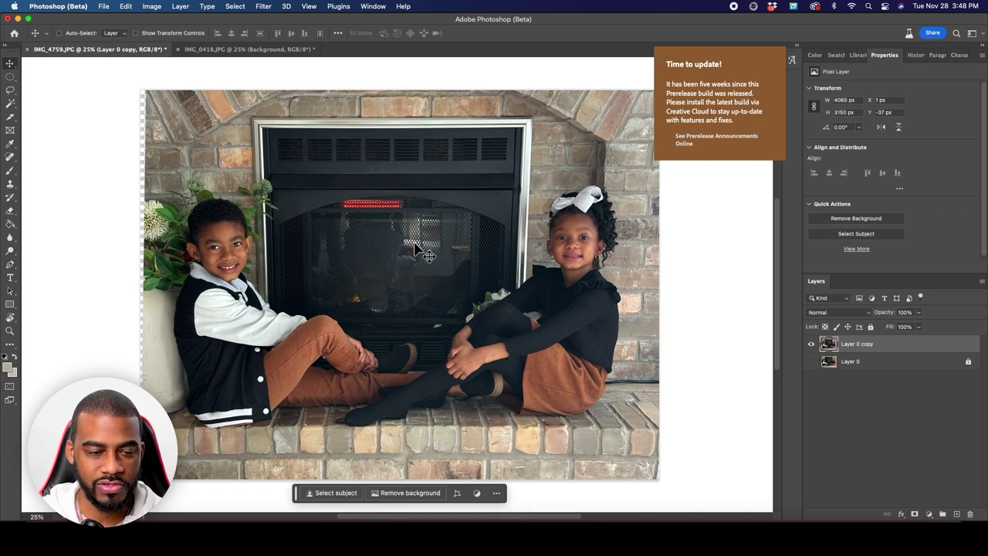
Step: Crop the photo to a rectangular marquee of about 3830 by 2890 px that excludes the transparent edges, and deselect
{"action": "key", "text": "m"}
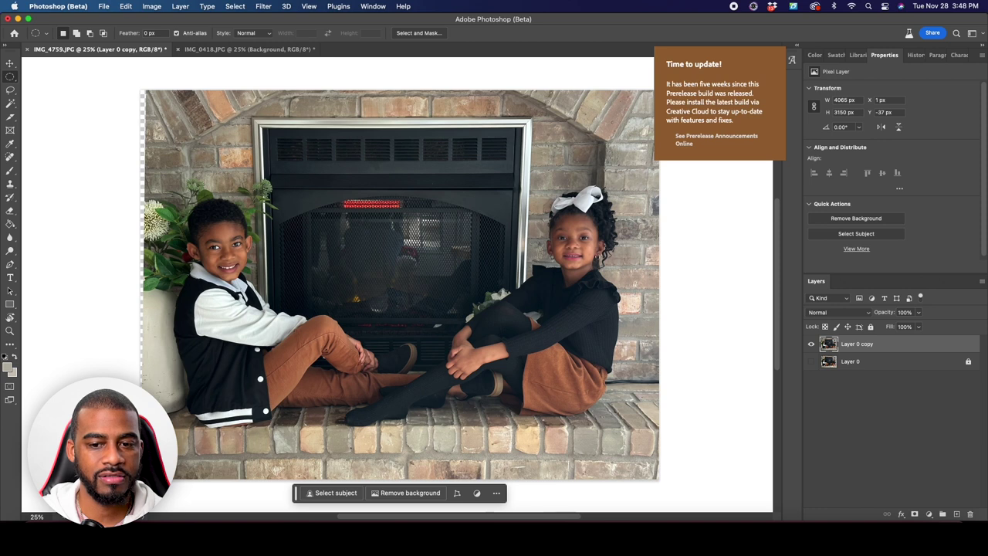
{"action": "right_click", "coordinate": [10, 77]}
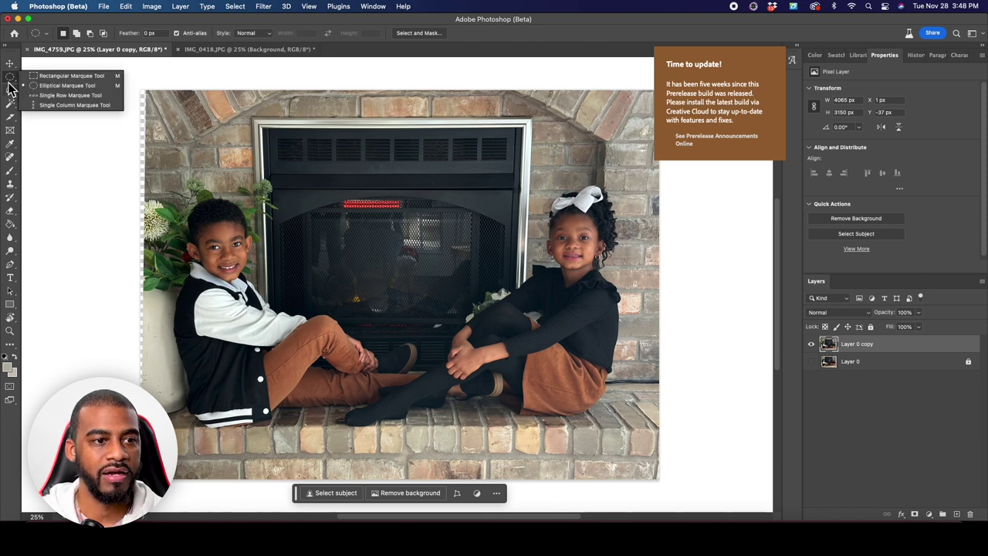
{"action": "left_click", "coordinate": [69, 75]}
{"action": "left_click_drag", "start_coordinate": [143, 479], "coordinate": [639, 111]}
{"action": "left_click_drag", "start_coordinate": [467, 134], "coordinate": [463, 129]}
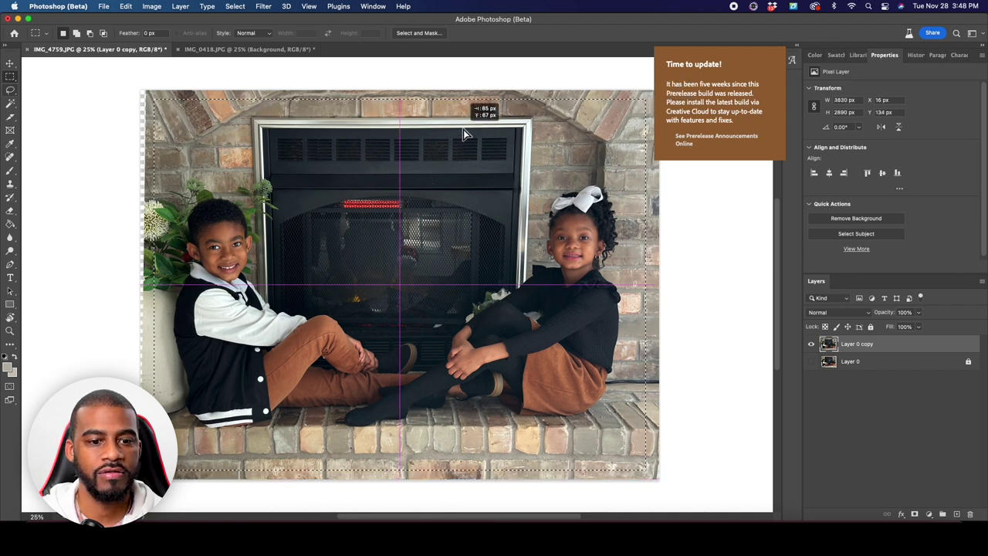
{"action": "left_click", "coordinate": [150, 7]}
{"action": "left_click", "coordinate": [164, 111]}
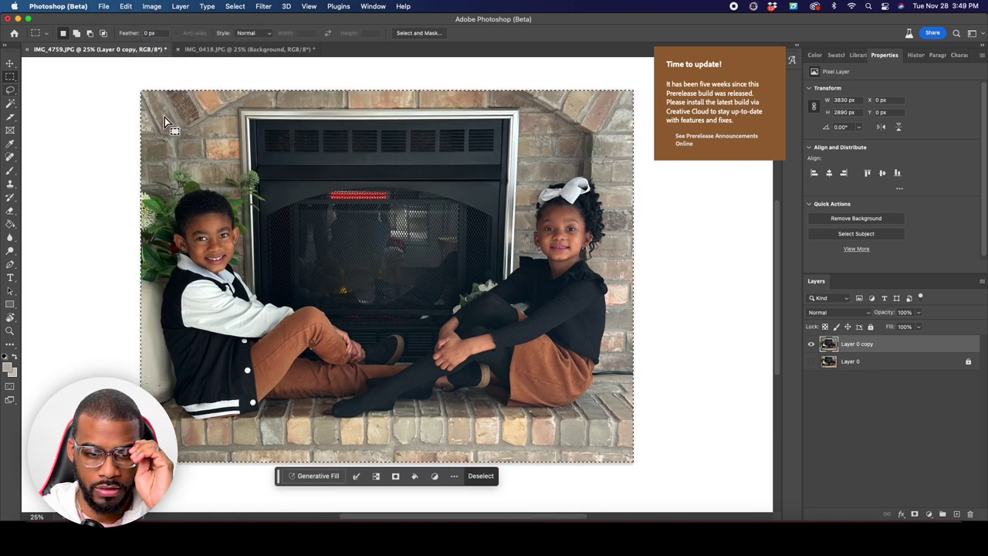
{"action": "key", "text": "super+d"}
{"action": "key", "text": "v"}
Step: Start a Pen tool path up the left side of the fireplace mesh and along its arched top to the right corner
{"action": "scroll", "coordinate": [496, 280], "scroll_direction": "up", "scroll_amount": 3}
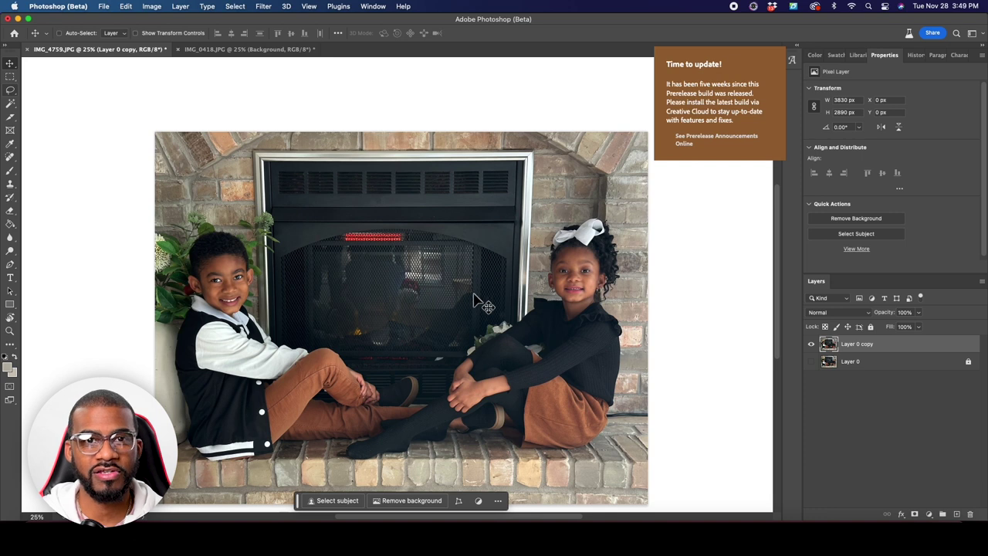
{"action": "scroll", "coordinate": [472, 292], "scroll_direction": "down", "scroll_amount": 3}
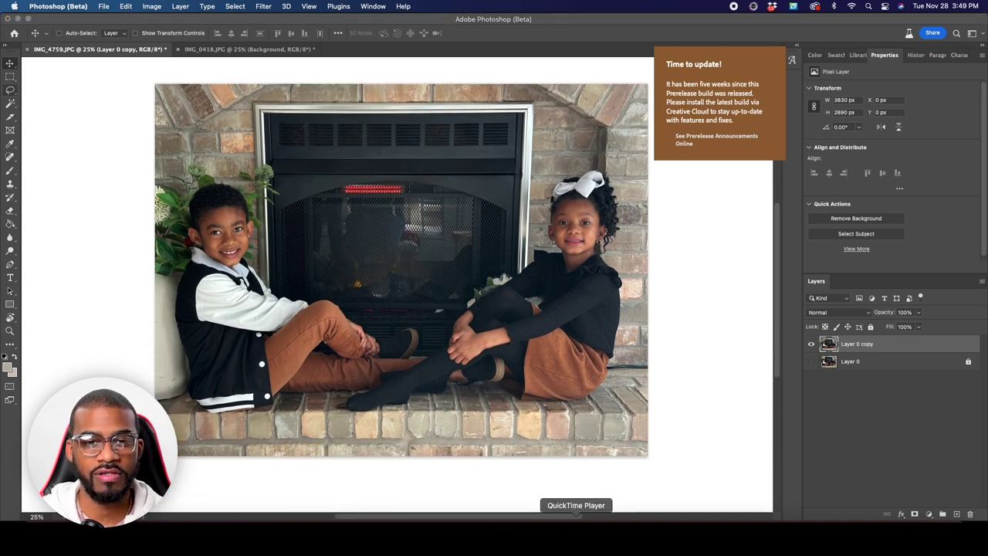
{"action": "key", "text": "p"}
{"action": "key", "text": "super+plus"}
{"action": "key", "text": "super+plus"}
{"action": "scroll", "coordinate": [283, 281], "scroll_direction": "left", "scroll_amount": 2}
{"action": "scroll", "coordinate": [283, 280], "scroll_direction": "up", "scroll_amount": 4}
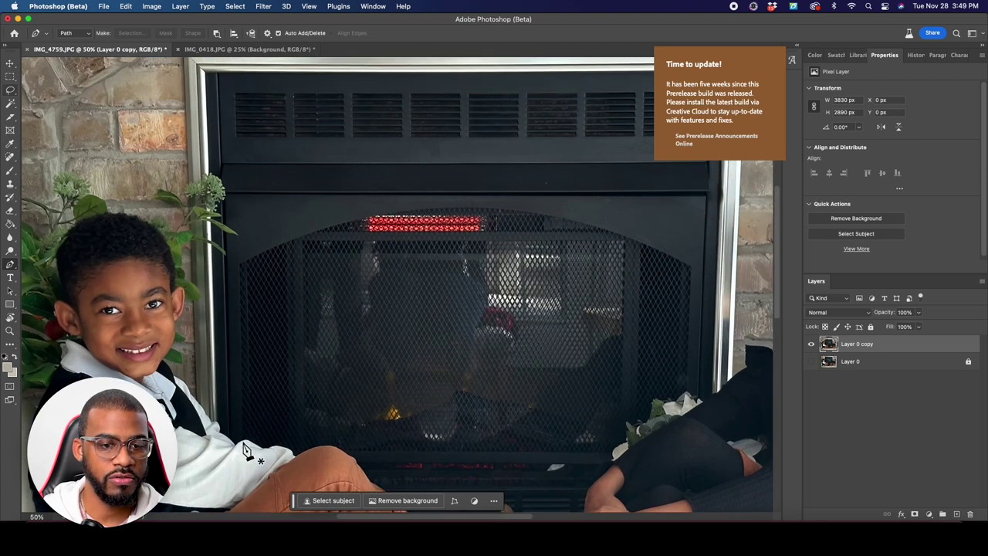
{"action": "left_click", "coordinate": [244, 440]}
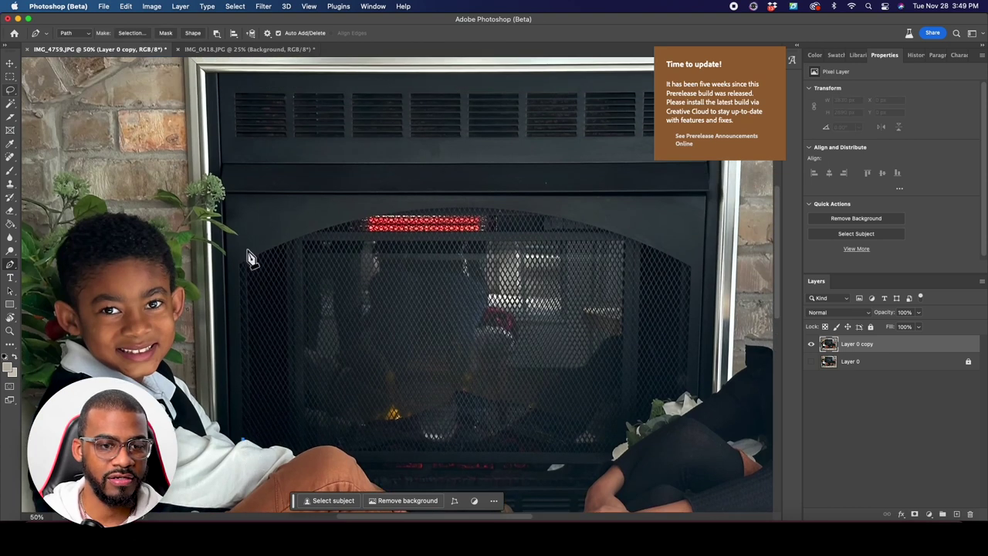
{"action": "left_click", "coordinate": [239, 264]}
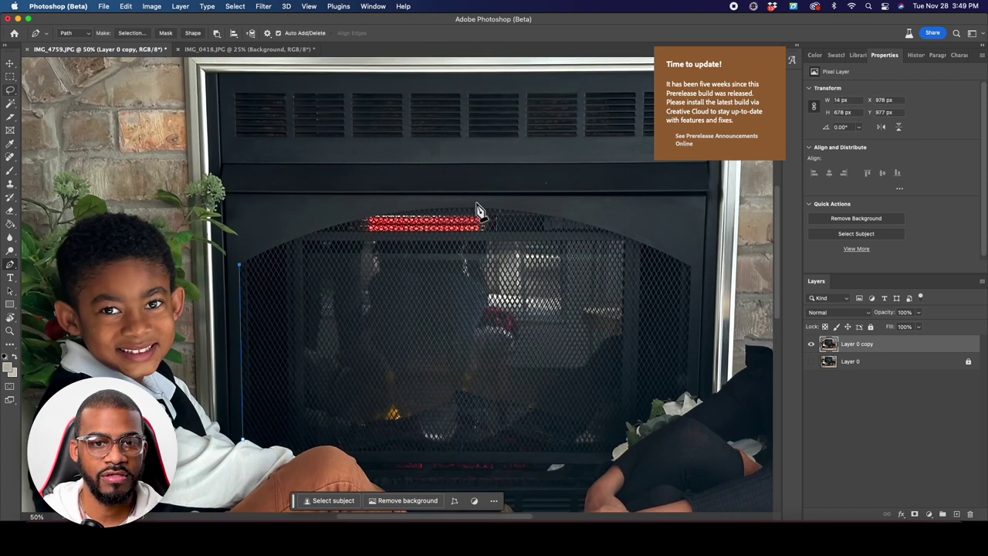
{"action": "left_click_drag", "start_coordinate": [472, 209], "coordinate": [610, 219]}
{"action": "left_click", "coordinate": [692, 273]}
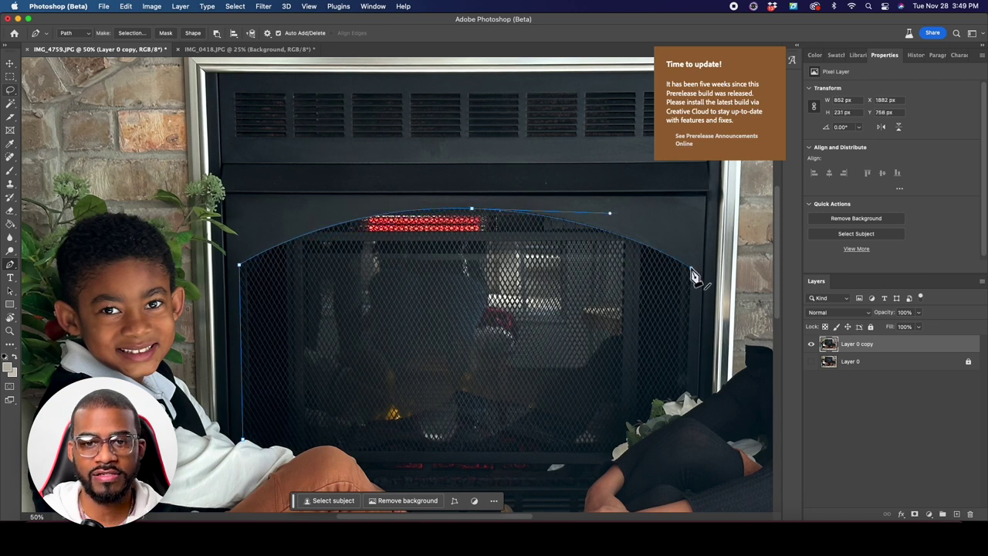
Step: Continue the path down the right side of the fireplace mesh and around the outline of the white flowers
{"action": "scroll", "coordinate": [695, 279], "scroll_direction": "down", "scroll_amount": 5}
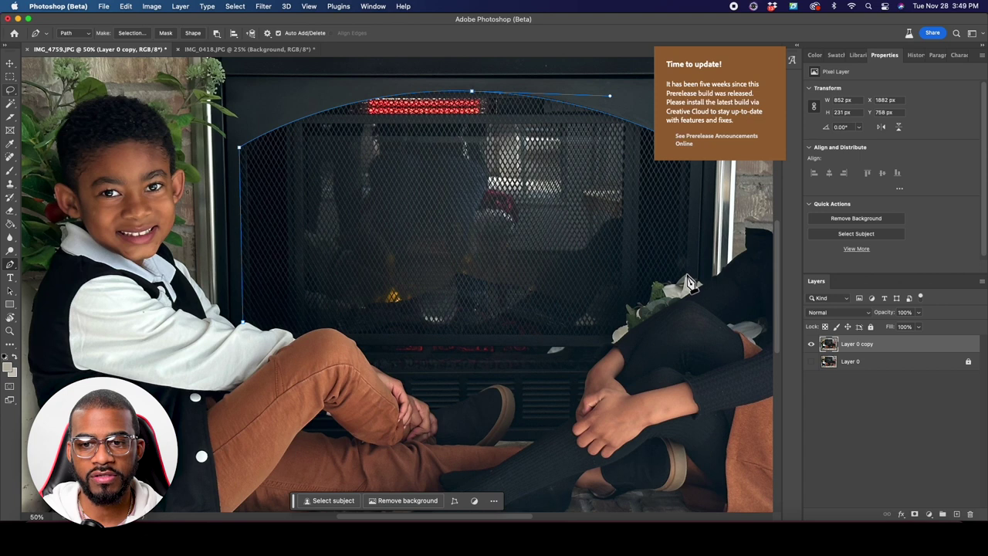
{"action": "left_click", "coordinate": [687, 276]}
{"action": "left_click", "coordinate": [677, 284]}
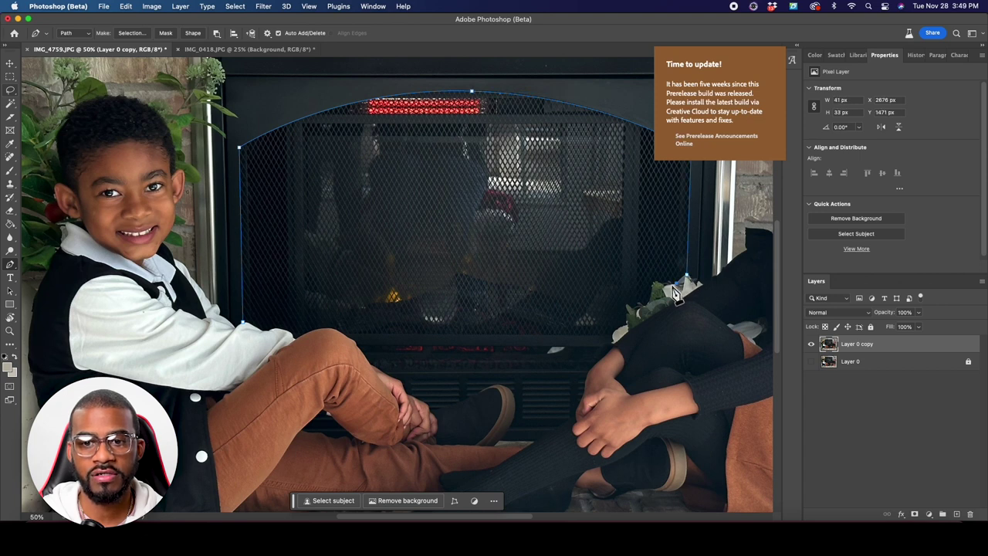
{"action": "left_click", "coordinate": [668, 284]}
{"action": "left_click", "coordinate": [660, 285]}
{"action": "left_click_drag", "start_coordinate": [656, 292], "coordinate": [633, 318]}
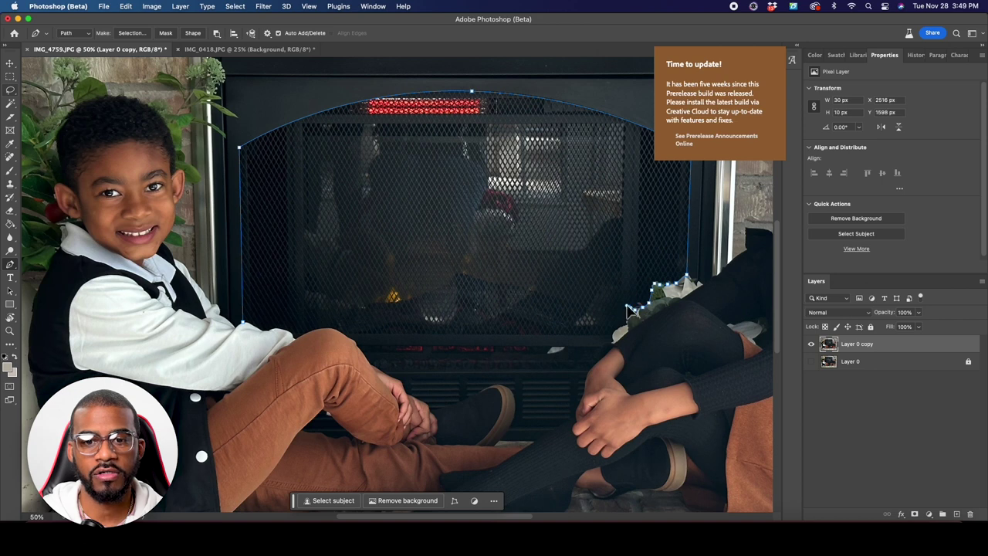
{"action": "left_click_drag", "start_coordinate": [632, 324], "coordinate": [627, 334]}
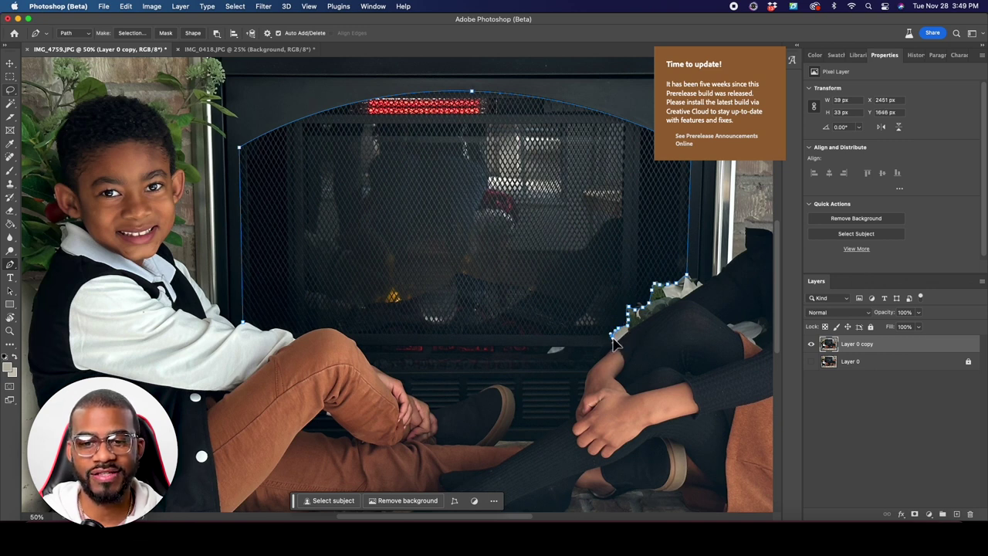
Step: Continue the path along the mesh's bottom edge, over the boy's knee and sleeve, and close it at its starting point
{"action": "left_click", "coordinate": [344, 336]}
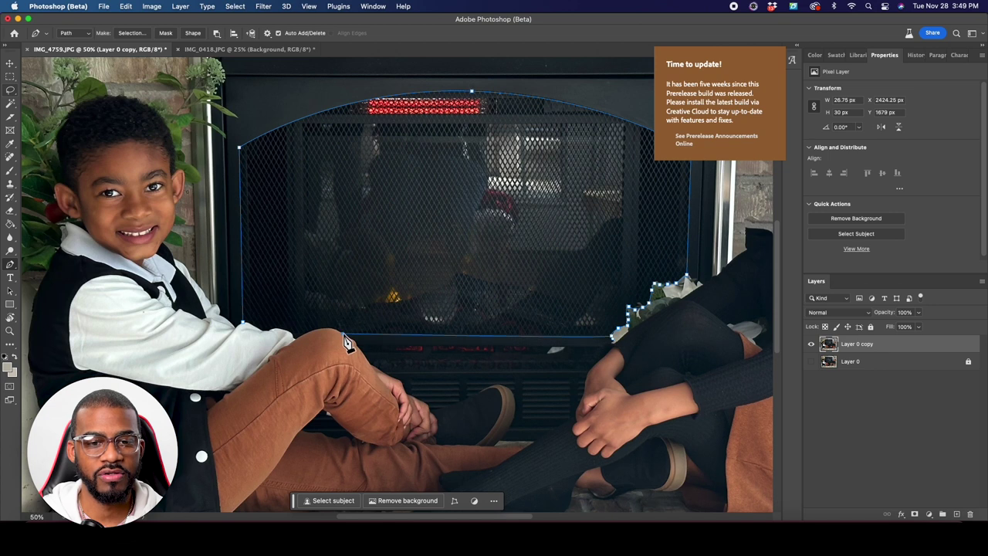
{"action": "left_click", "coordinate": [325, 332]}
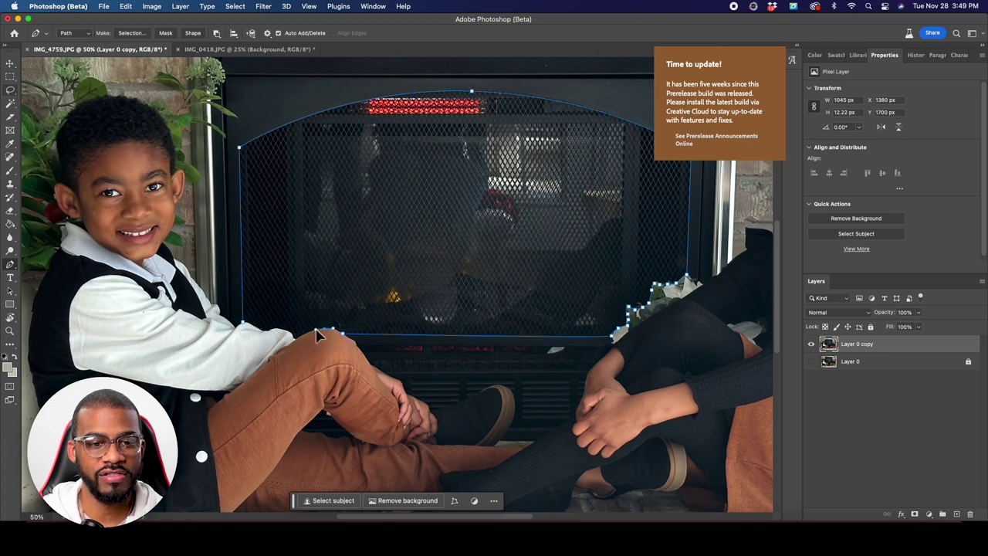
{"action": "key", "text": "super+z"}
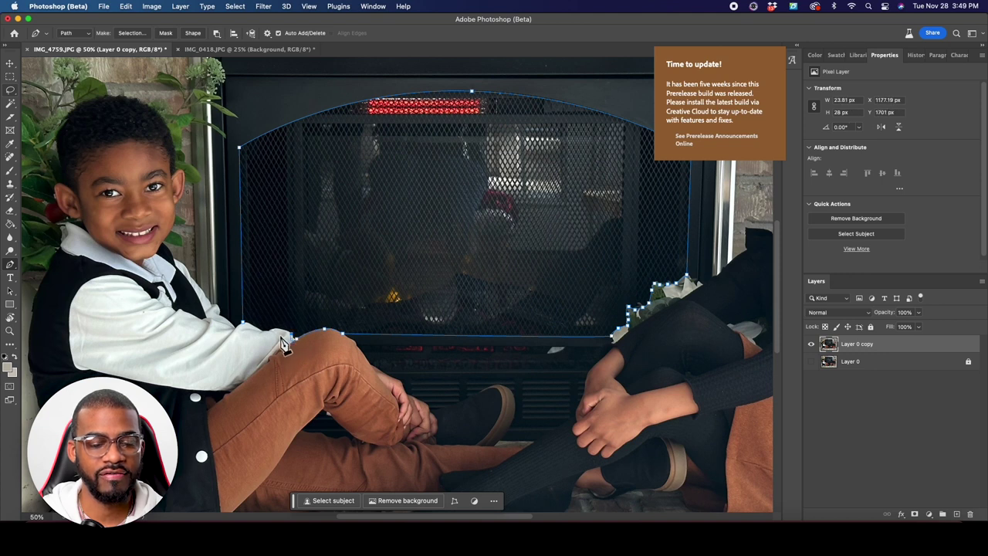
{"action": "scroll", "coordinate": [294, 340], "scroll_direction": "up", "scroll_amount": 5}
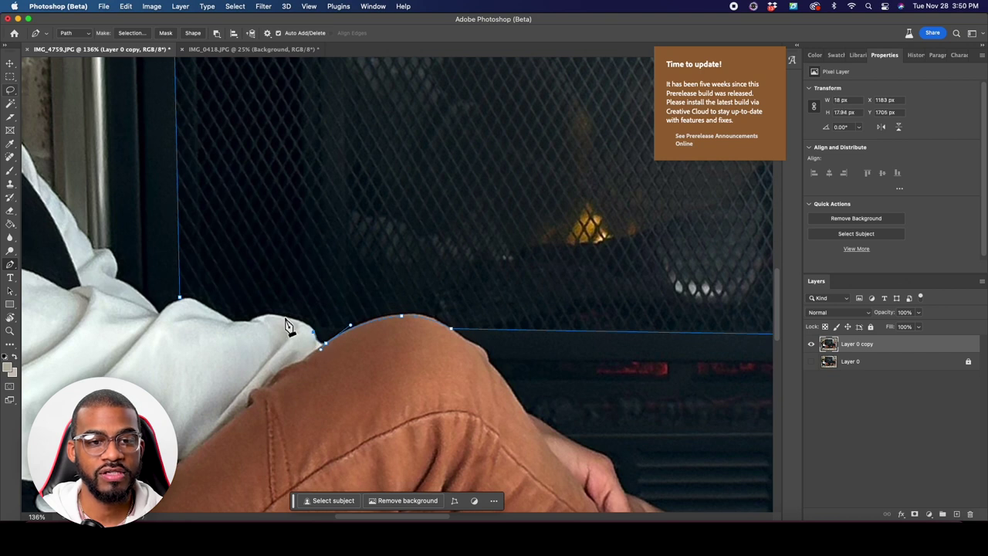
{"action": "left_click_drag", "start_coordinate": [264, 314], "coordinate": [255, 318]}
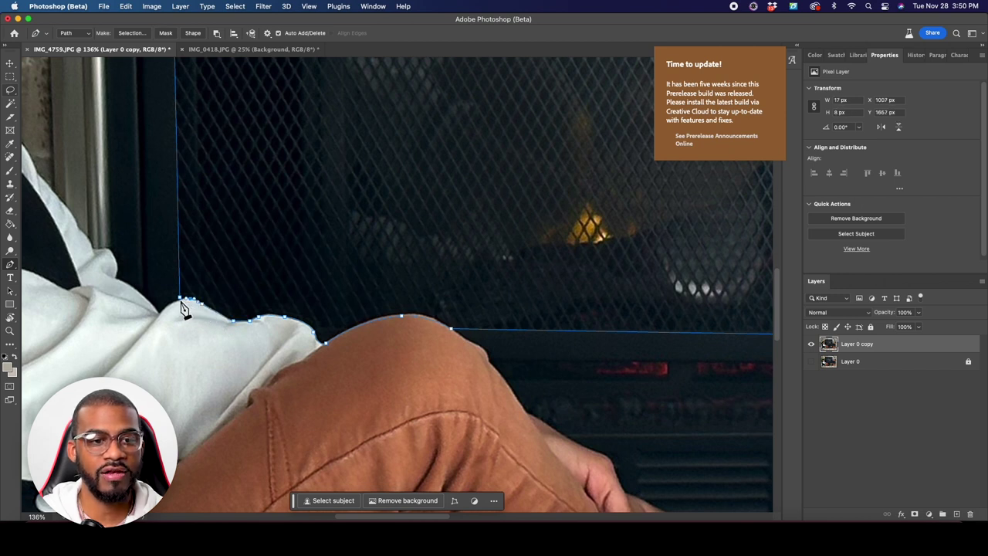
Step: Fine-tune the path's anchor points at the mesh's lower right corner and along the outline of the white flowers
{"action": "scroll", "coordinate": [337, 328], "scroll_direction": "right", "scroll_amount": 5}
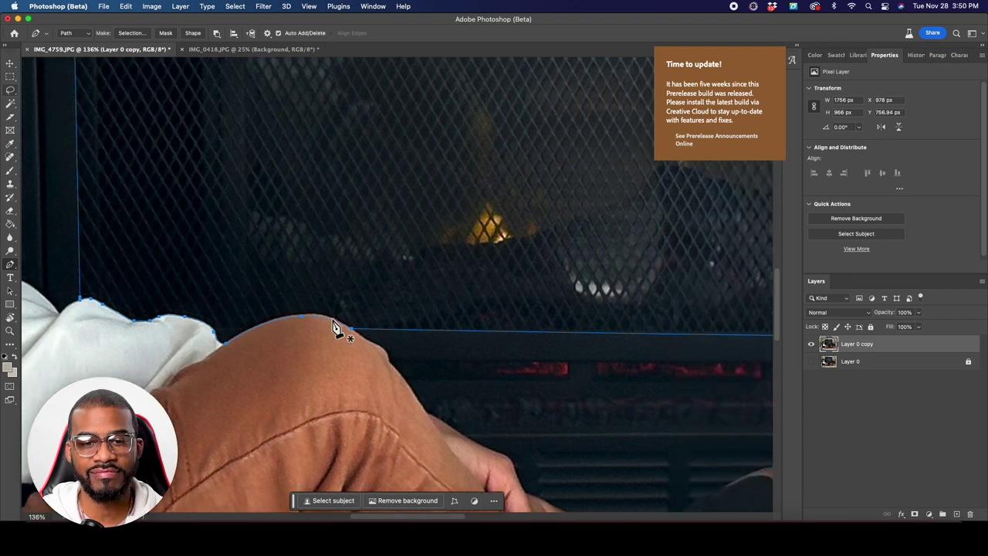
{"action": "scroll", "coordinate": [337, 329], "scroll_direction": "right", "scroll_amount": 12}
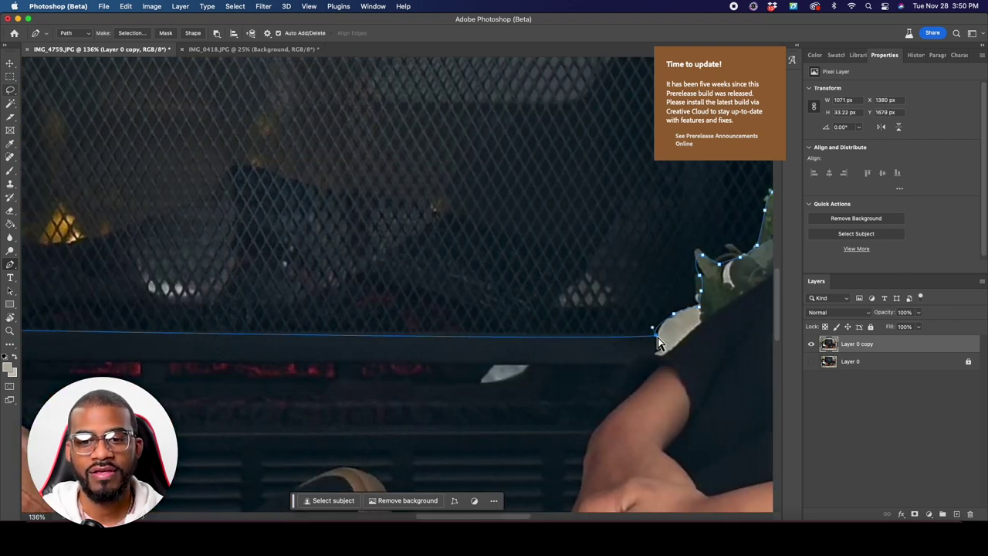
{"action": "left_click_drag", "start_coordinate": [657, 337], "coordinate": [659, 336]}
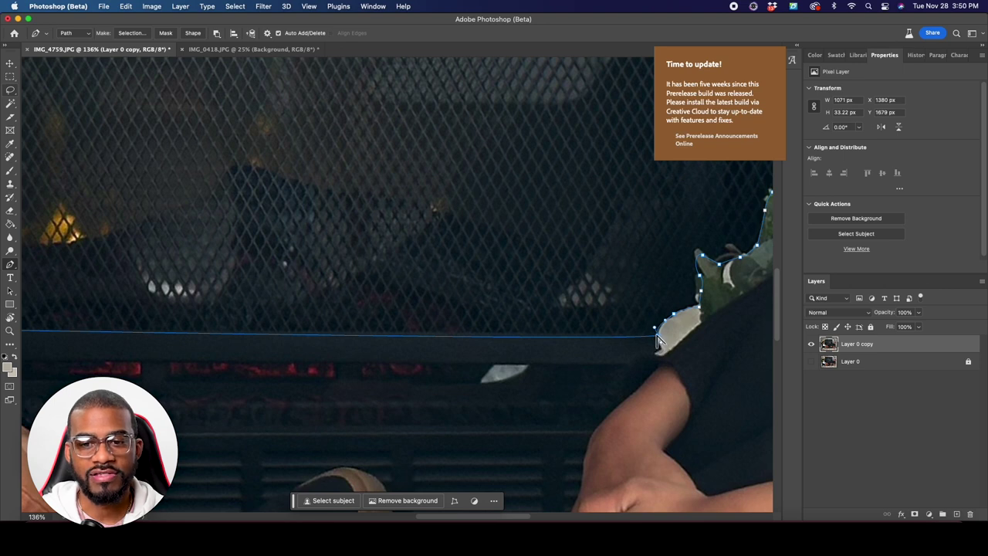
{"action": "scroll", "coordinate": [525, 349], "scroll_direction": "right", "scroll_amount": 5}
{"action": "scroll", "coordinate": [525, 349], "scroll_direction": "up", "scroll_amount": 3}
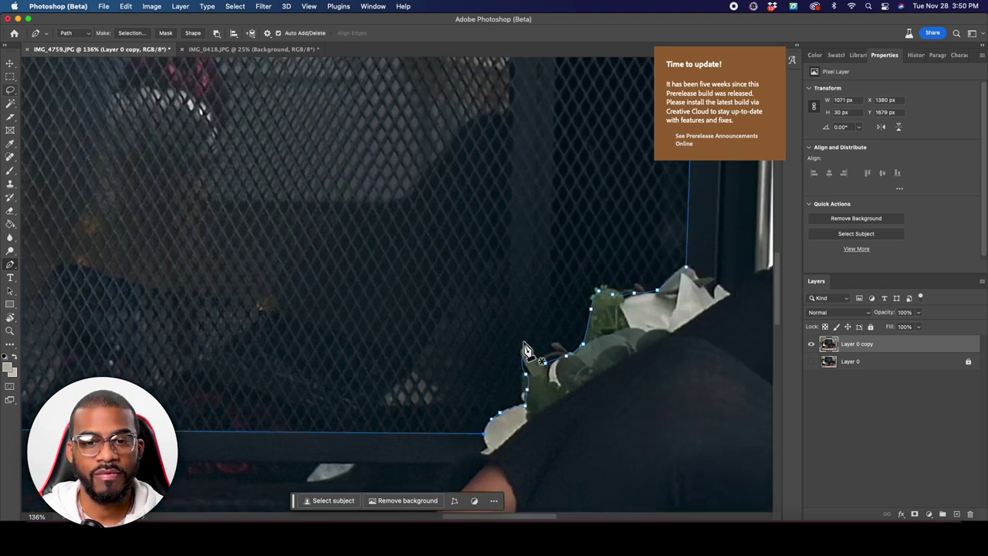
{"action": "scroll", "coordinate": [525, 349], "scroll_direction": "right", "scroll_amount": 5}
{"action": "scroll", "coordinate": [586, 353], "scroll_direction": "up", "scroll_amount": 3}
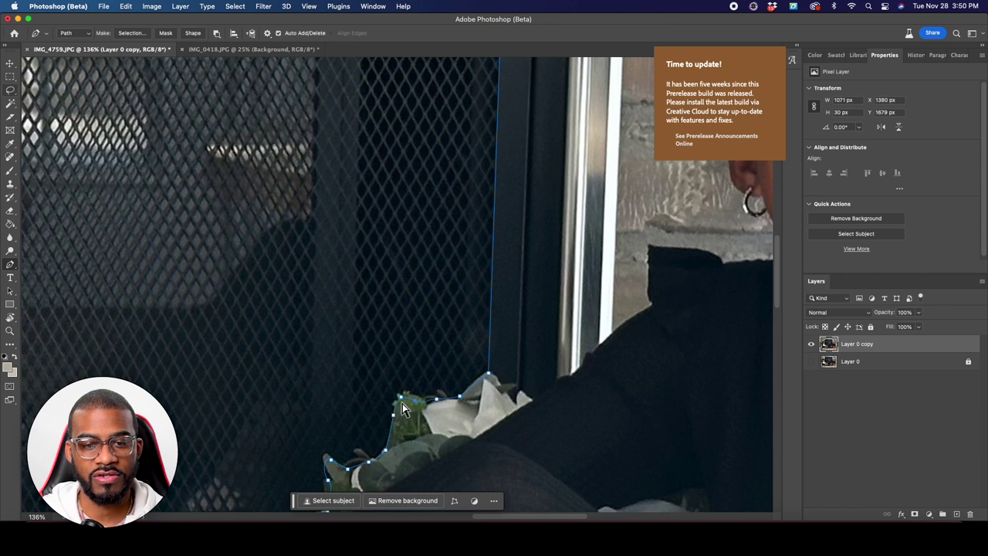
{"action": "left_click_drag", "start_coordinate": [416, 400], "coordinate": [425, 400]}
{"action": "left_click", "coordinate": [461, 396]}
{"action": "left_click", "coordinate": [489, 371]}
Step: Raise the path's anchor point at the top of the mesh arch by about 4 px
{"action": "scroll", "coordinate": [500, 379], "scroll_direction": "down", "scroll_amount": 5}
{"action": "scroll", "coordinate": [502, 381], "scroll_direction": "left", "scroll_amount": 5}
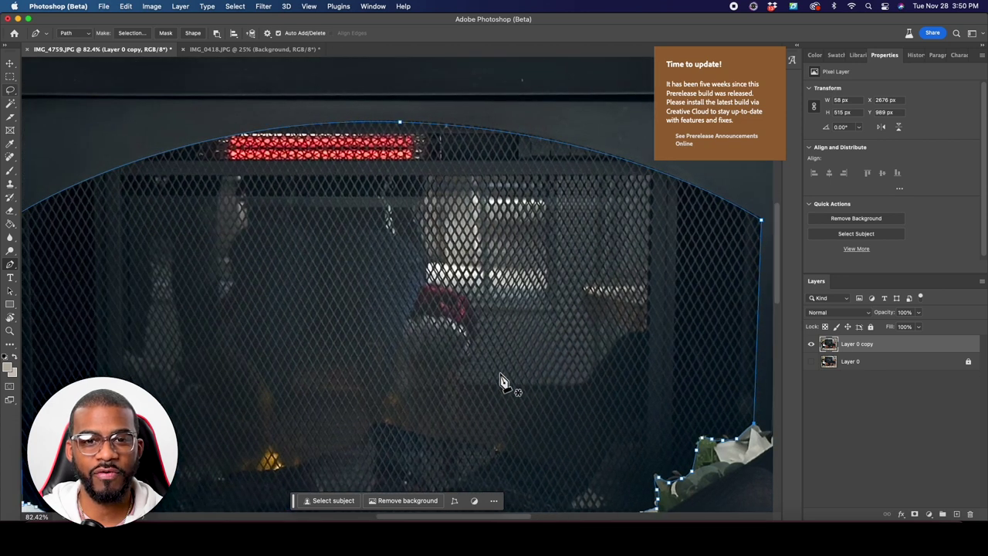
{"action": "scroll", "coordinate": [502, 381], "scroll_direction": "up", "scroll_amount": 3}
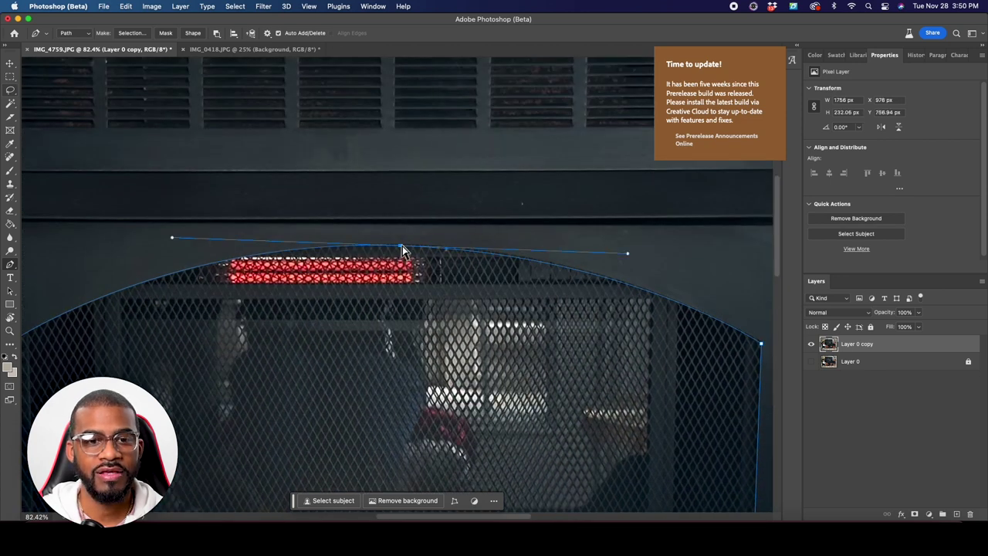
{"action": "key", "text": "super+0"}
{"action": "key", "text": "super+shift+z"}
{"action": "key", "text": "super+z"}
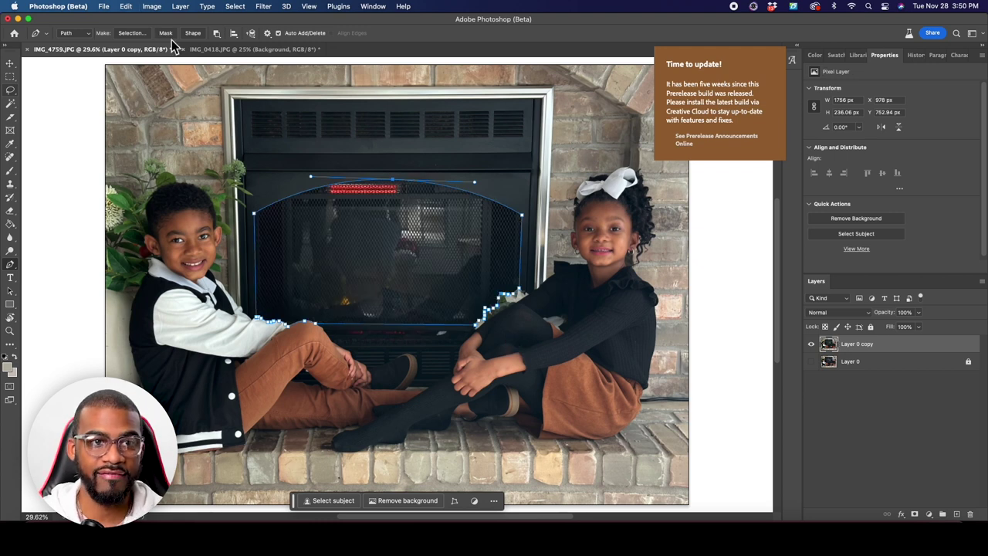
Step: Create a vector mask from the closed path on Layer 0 copy so only the fireplace opening is kept
{"action": "left_click", "coordinate": [220, 36]}
{"action": "left_click", "coordinate": [244, 58]}
{"action": "right_click", "coordinate": [411, 237]}
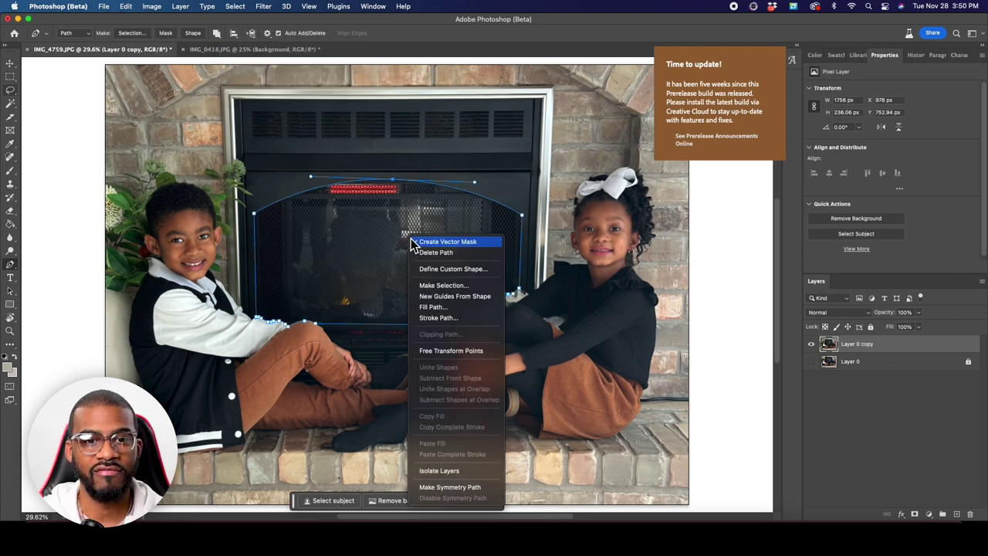
{"action": "left_click", "coordinate": [429, 242]}
{"action": "key", "text": "v"}
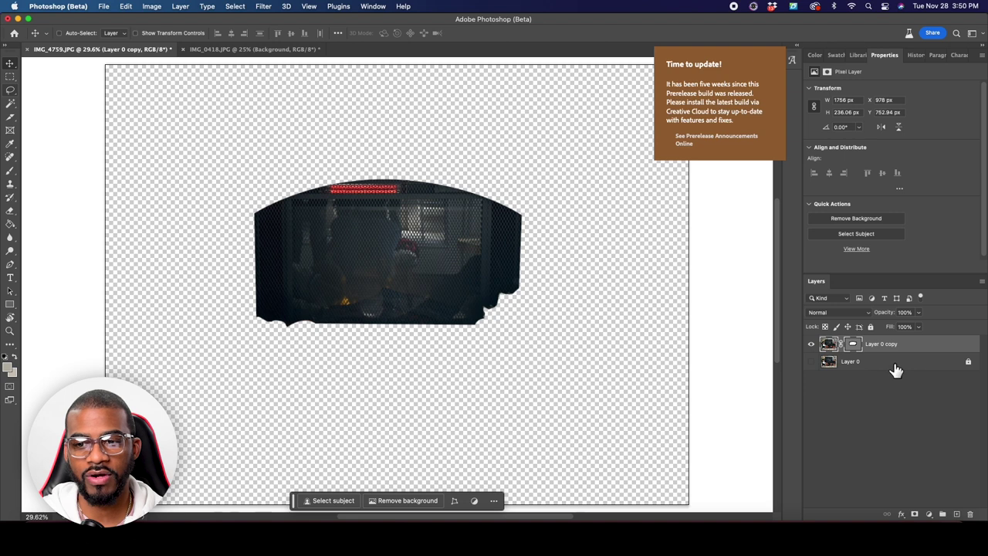
Step: Duplicate the locked Layer 0 and make the duplicate visible beneath the masked fireplace layer
{"action": "left_click", "coordinate": [893, 366]}
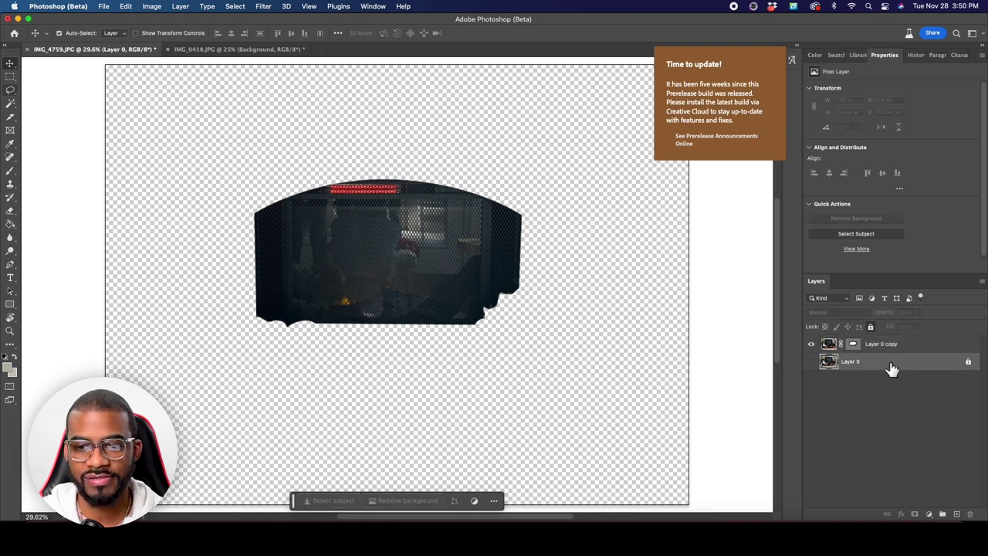
{"action": "key", "text": "ctrl+j"}
{"action": "left_click", "coordinate": [810, 361]}
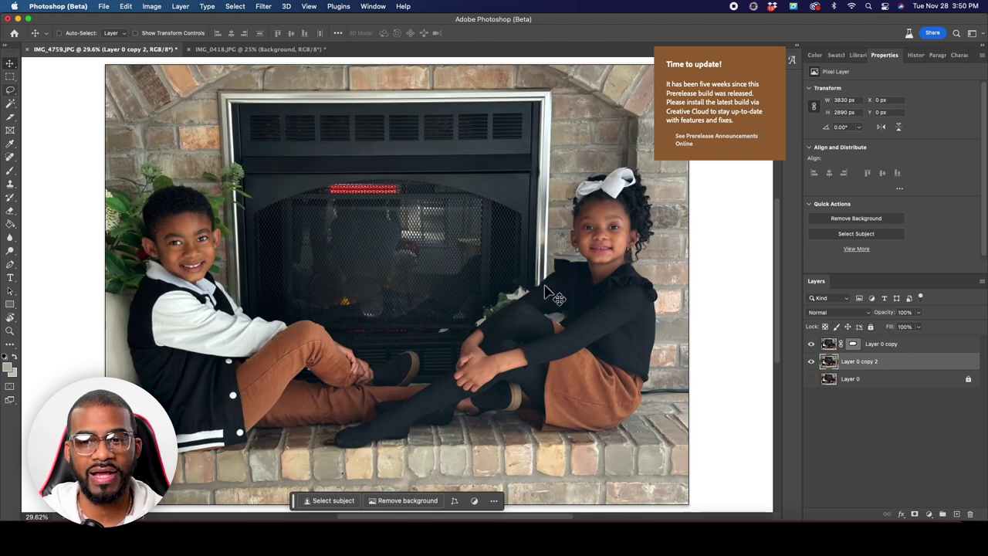
Step: Inspect the vector mask's outline on Layer 0 copy and compare this photo with the lit fireplace in IMG_0418.JPG
{"action": "left_click", "coordinate": [910, 346]}
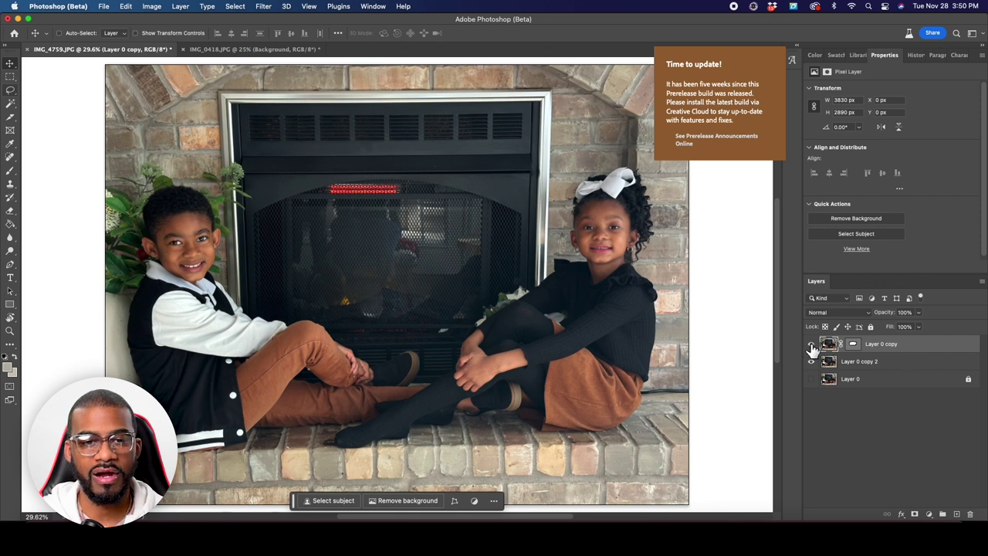
{"action": "left_click", "coordinate": [853, 344]}
{"action": "key", "text": "p"}
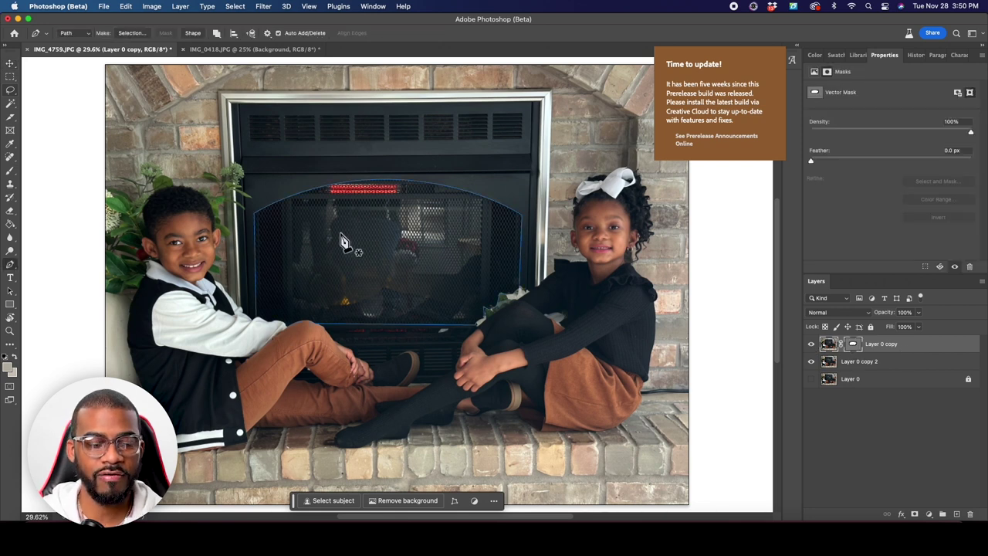
{"action": "key", "text": "v"}
{"action": "left_click", "coordinate": [251, 50]}
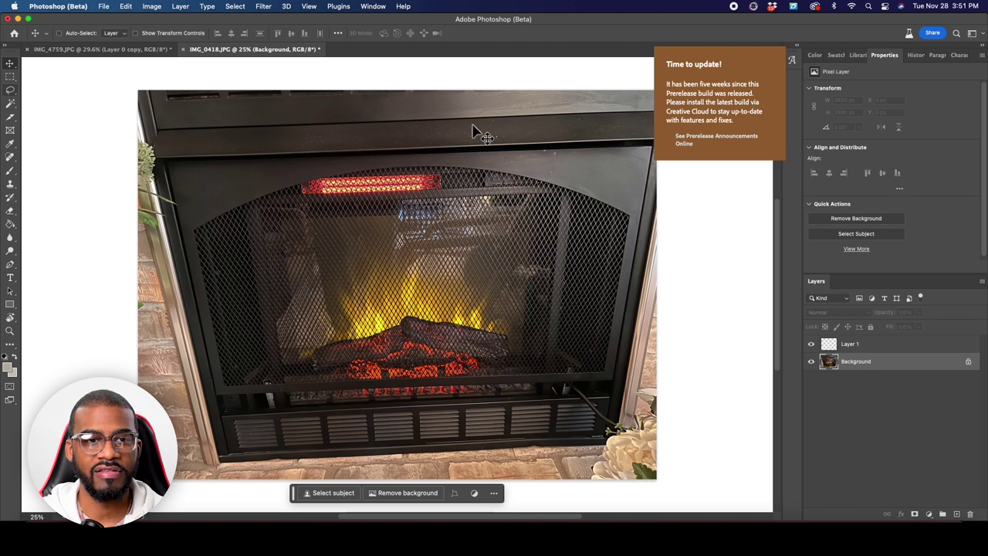
{"action": "left_click", "coordinate": [155, 49]}
{"action": "left_click", "coordinate": [236, 51]}
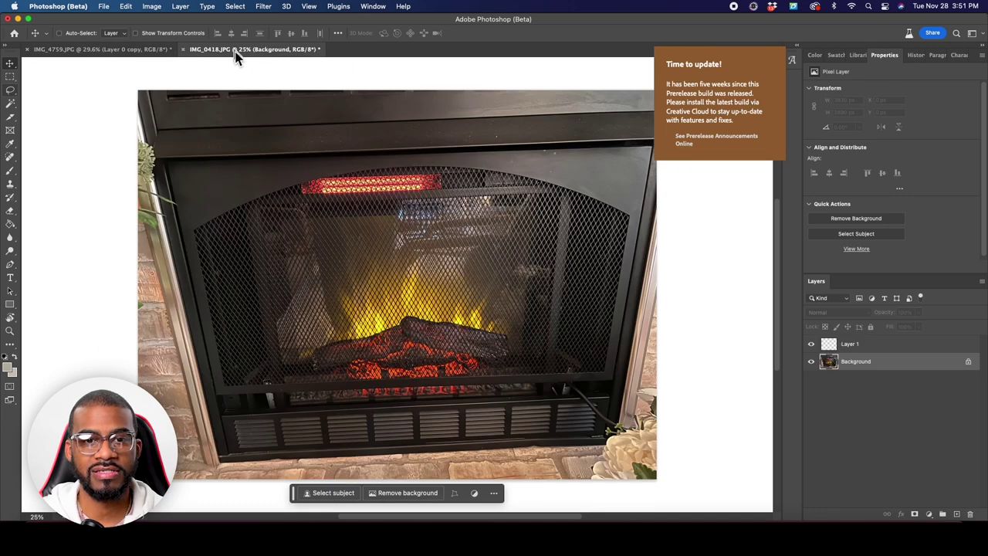
{"action": "left_click", "coordinate": [154, 49]}
{"action": "left_click", "coordinate": [293, 49]}
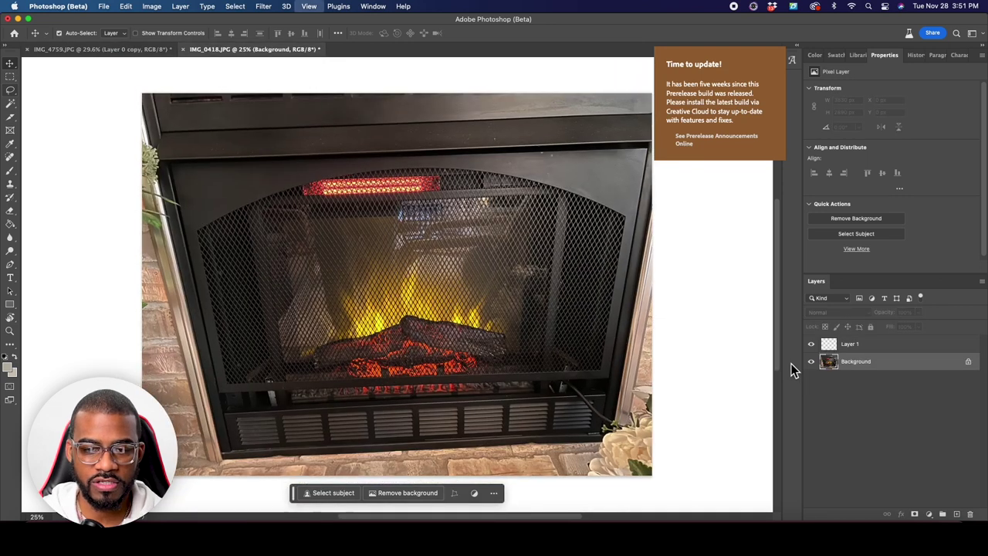
Step: Copy a rectangular marquee of about 3629 by 2334 px around the lit fireplace in IMG_0418.JPG and paste it into IMG_4759.JPG
{"action": "key", "text": "super+minus"}
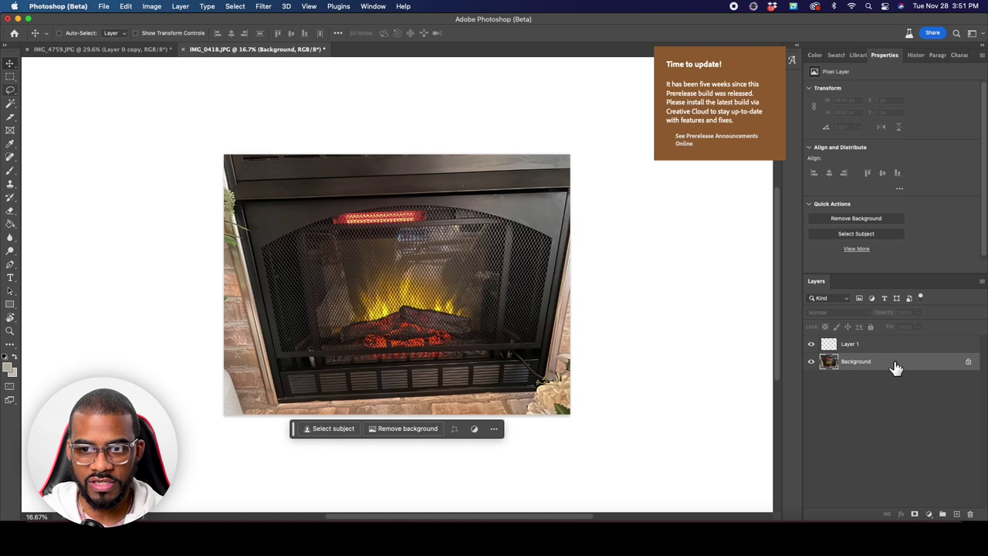
{"action": "key", "text": "m"}
{"action": "left_click_drag", "start_coordinate": [251, 190], "coordinate": [563, 390]}
{"action": "key", "text": "v"}
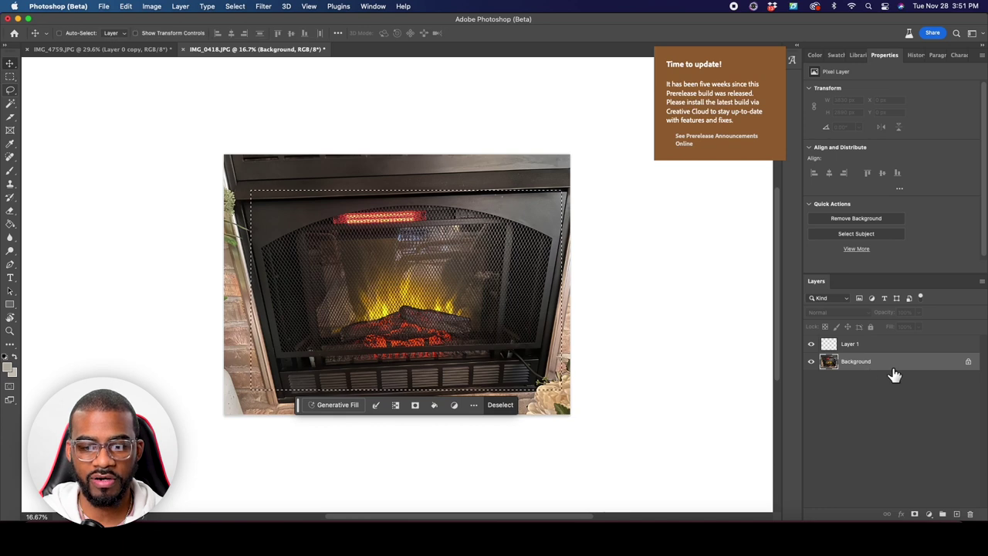
{"action": "left_click", "coordinate": [150, 50]}
{"action": "key", "text": "ctrl+v"}
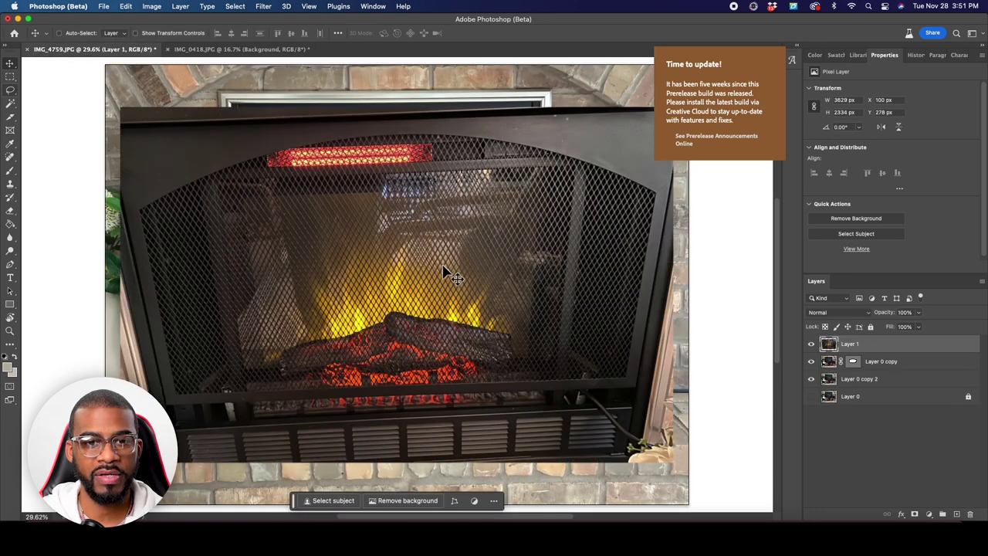
Step: Convert the pasted lit fireplace to a smart object and scale it down to about 2053 by 1320 px below the mesh arch
{"action": "right_click", "coordinate": [909, 346]}
{"action": "left_click", "coordinate": [875, 193]}
{"action": "key", "text": "ctrl+t"}
{"action": "left_click_drag", "start_coordinate": [664, 285], "coordinate": [504, 313]}
{"action": "key", "text": "Return"}
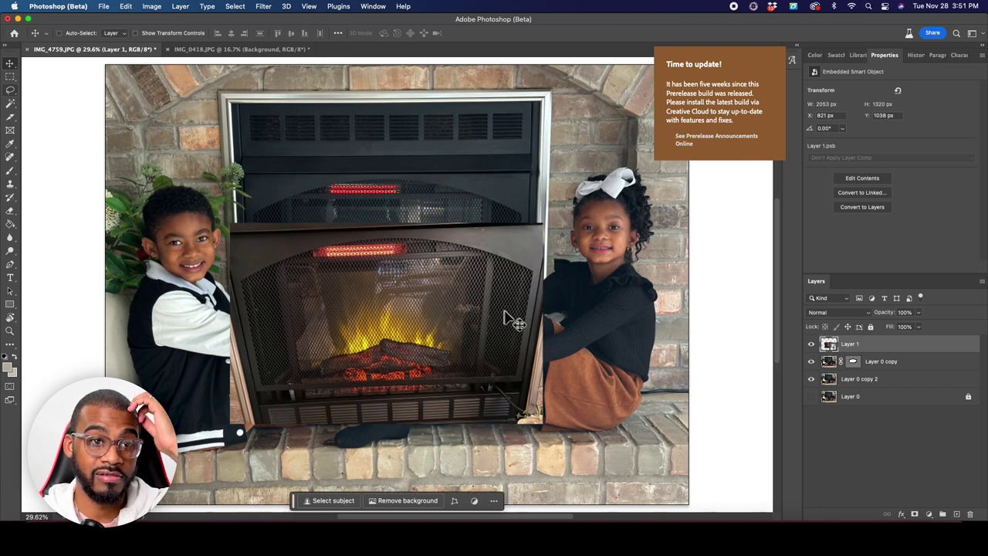
Step: Add a Curves adjustment layer clipped to the lit fireplace layer
{"action": "left_click", "coordinate": [928, 513]}
{"action": "left_click", "coordinate": [932, 518]}
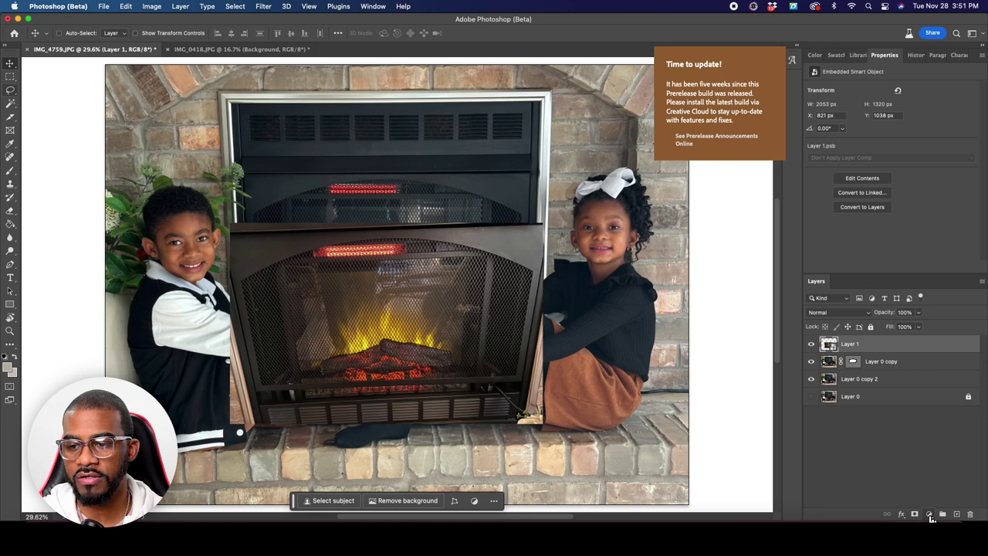
{"action": "left_click", "coordinate": [930, 514]}
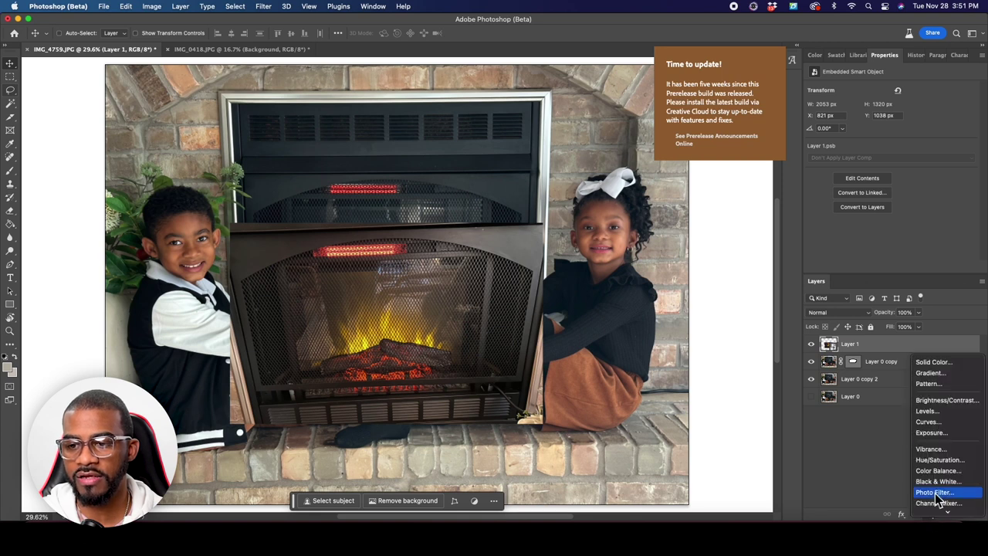
{"action": "left_click", "coordinate": [929, 422]}
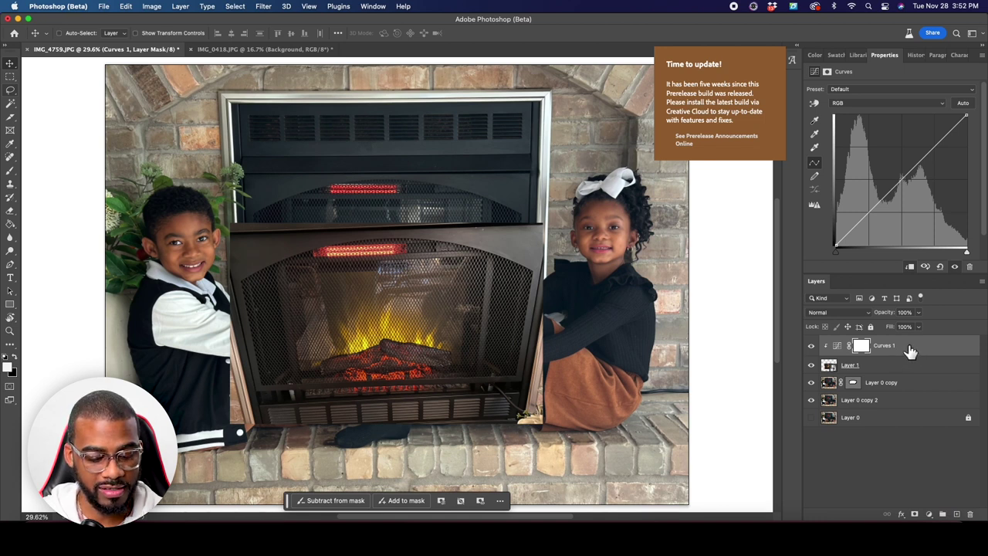
{"action": "key", "text": "alt+super+g"}
{"action": "key", "text": "alt+super+g"}
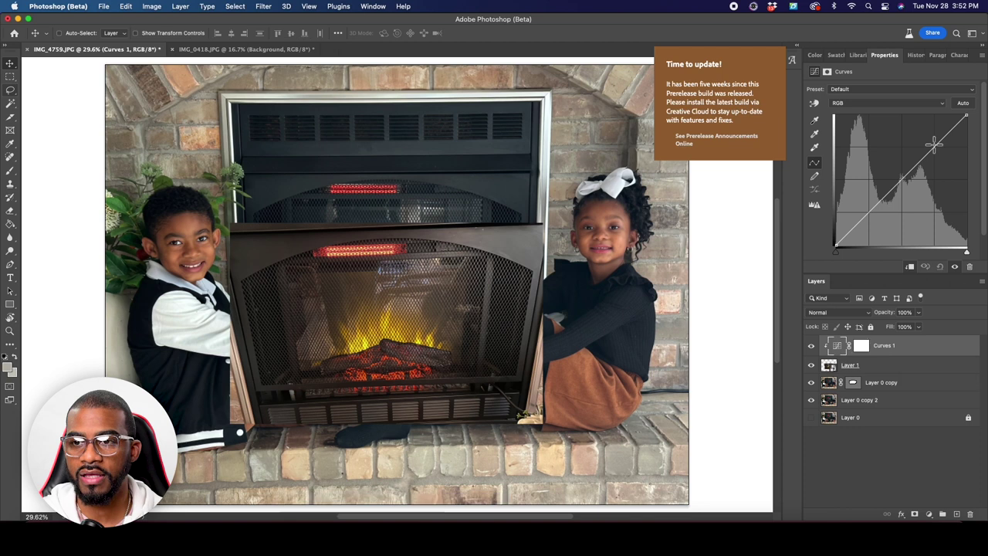
Step: Set the Curves auto color correction algorithm to Find Dark & Light Colors and move the options dialog to reveal the photo
{"action": "left_click", "coordinate": [982, 55]}
{"action": "left_click", "coordinate": [885, 134]}
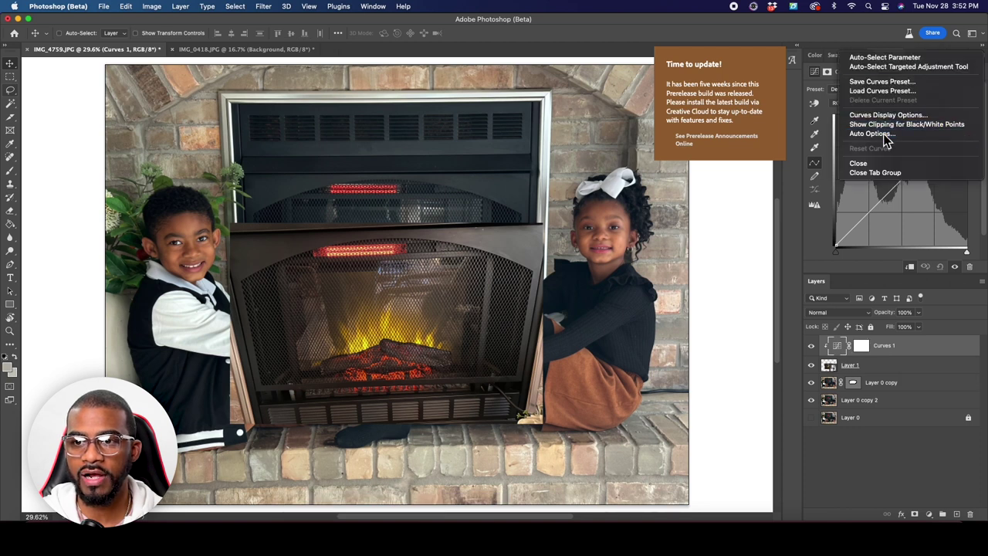
{"action": "left_click", "coordinate": [440, 225]}
{"action": "left_click_drag", "start_coordinate": [514, 165], "coordinate": [544, 319]}
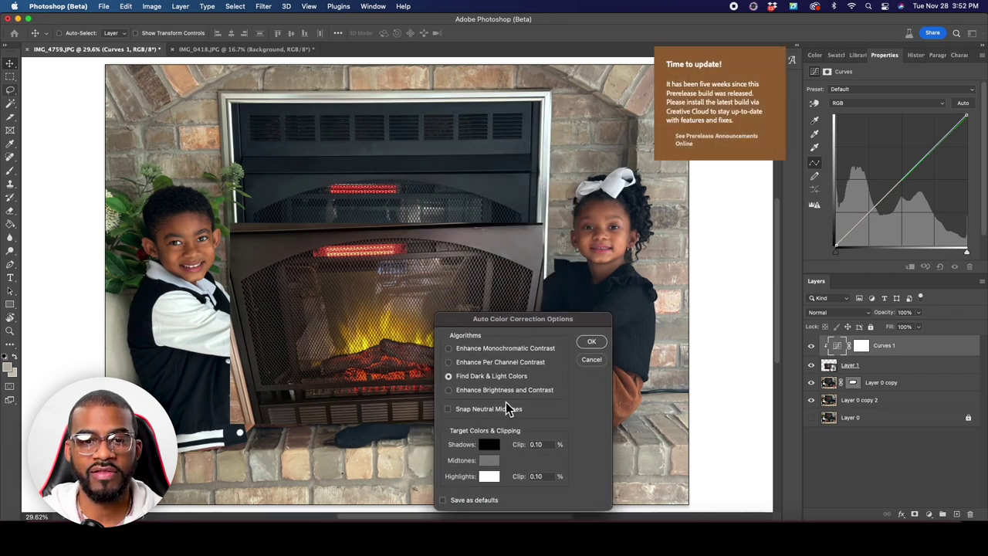
{"action": "left_click_drag", "start_coordinate": [520, 318], "coordinate": [446, 302]}
Step: Set the auto correction's target shadow color to #02070d, sampled from the boy's black jacket
{"action": "left_click", "coordinate": [414, 428]}
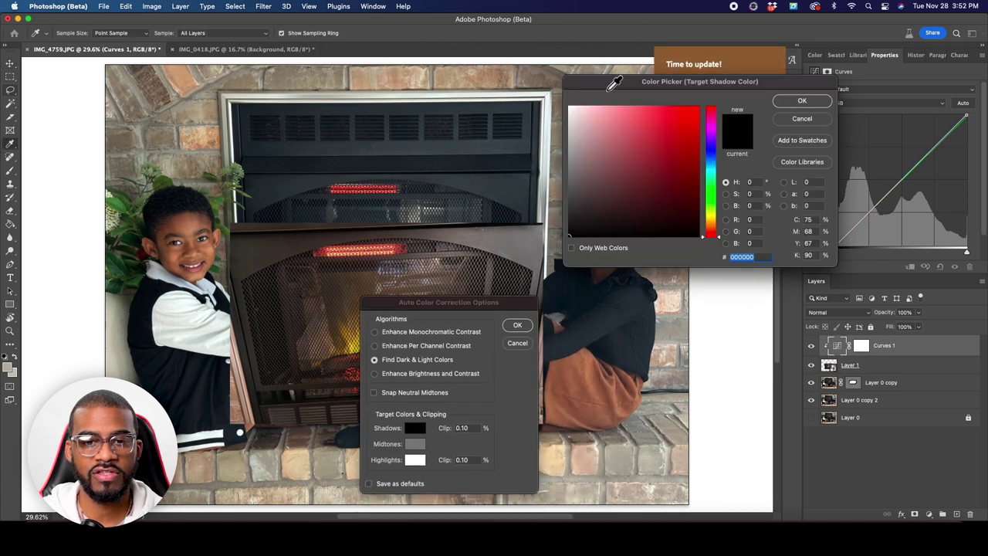
{"action": "left_click", "coordinate": [141, 297]}
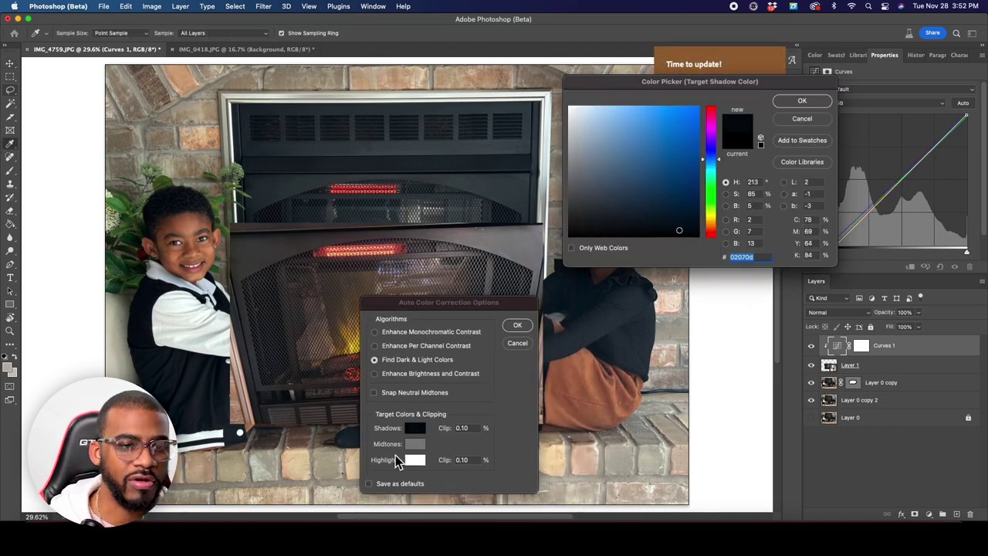
{"action": "left_click", "coordinate": [800, 102]}
Step: Set the auto correction's target highlight color to #ebf4f3, sampled from the white trim of the boy's jacket
{"action": "left_click", "coordinate": [415, 459]}
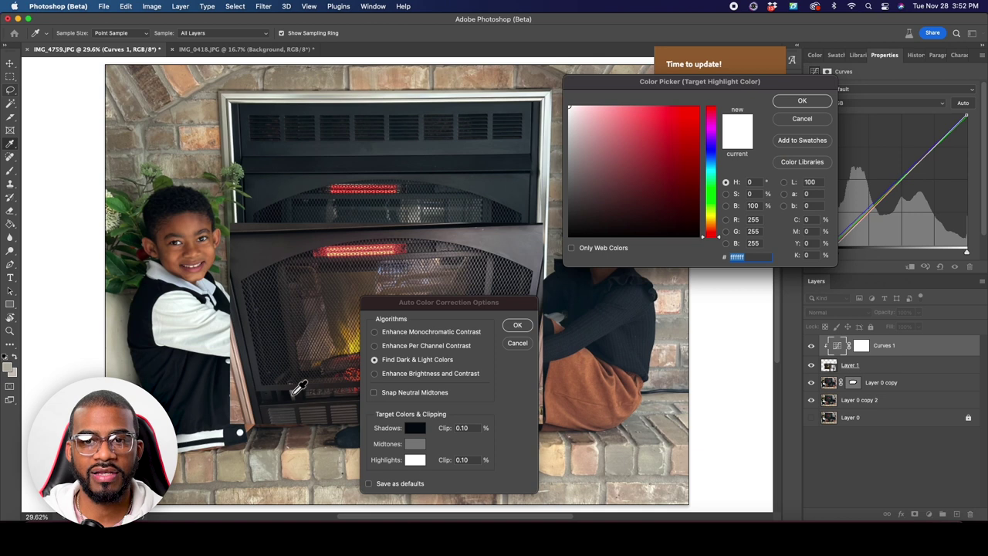
{"action": "left_click_drag", "start_coordinate": [650, 83], "coordinate": [787, 141]}
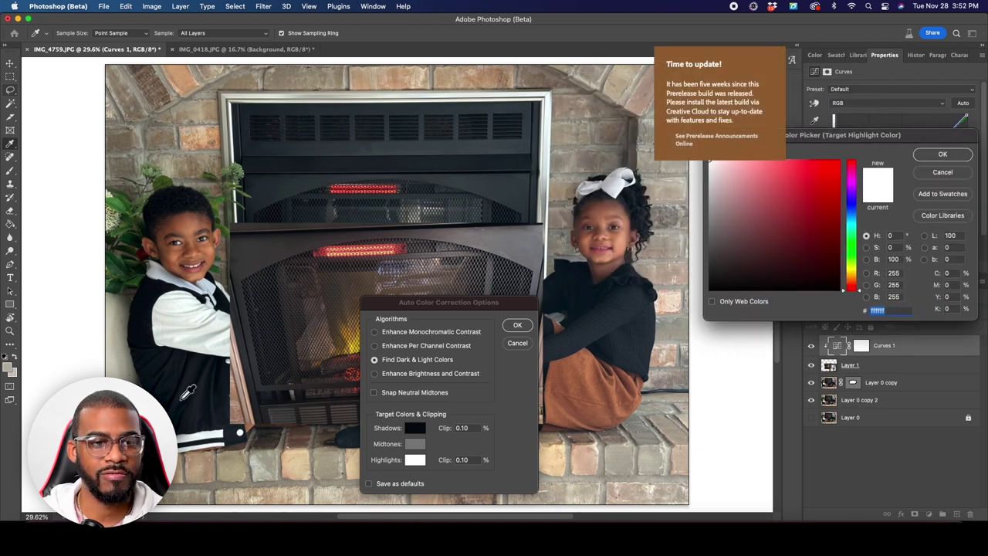
{"action": "left_click", "coordinate": [221, 436]}
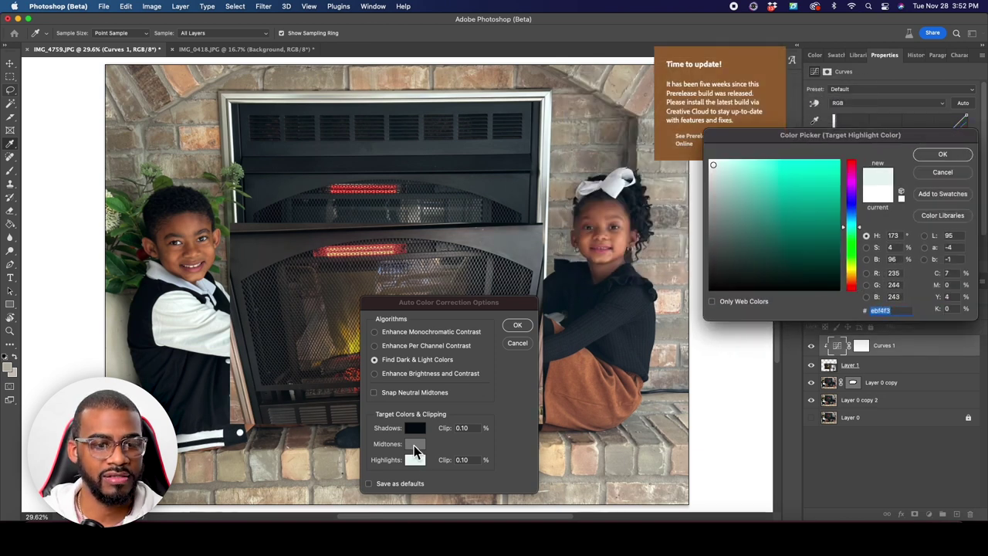
{"action": "left_click", "coordinate": [958, 155]}
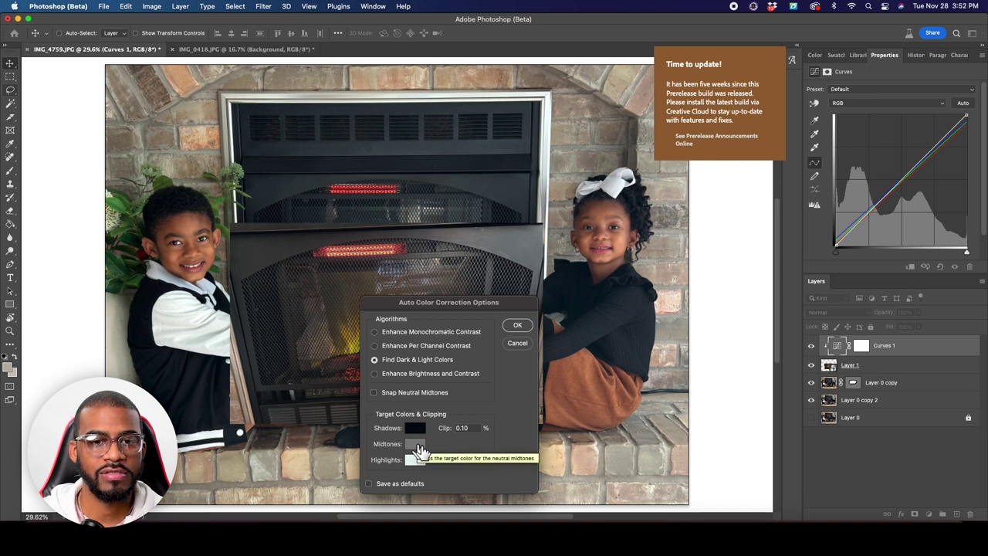
Step: Set the target midtone color to #42494f, sampled from the fireplace's upper panel, and apply the auto color correction options
{"action": "left_click", "coordinate": [415, 446]}
{"action": "left_click", "coordinate": [399, 149]}
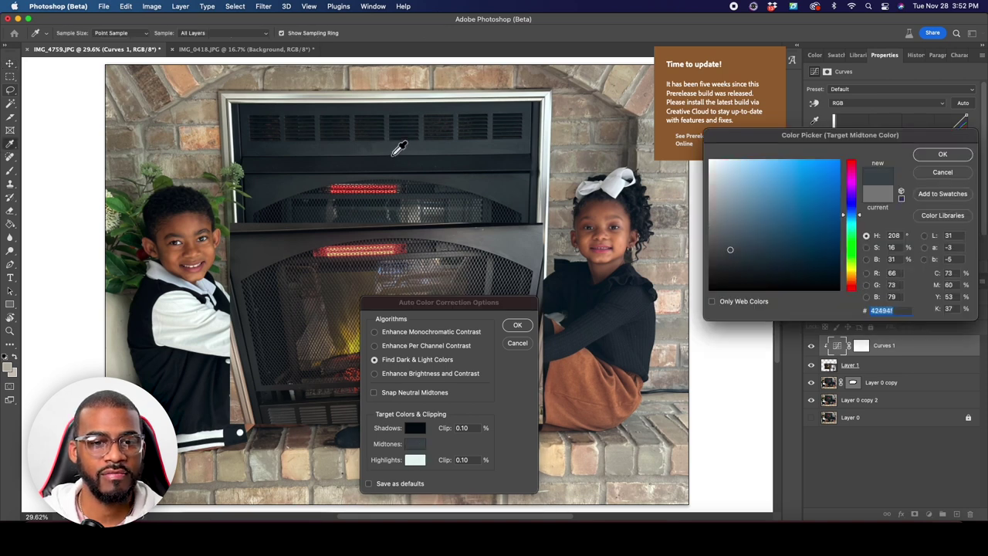
{"action": "left_click", "coordinate": [940, 155]}
{"action": "left_click", "coordinate": [517, 325]}
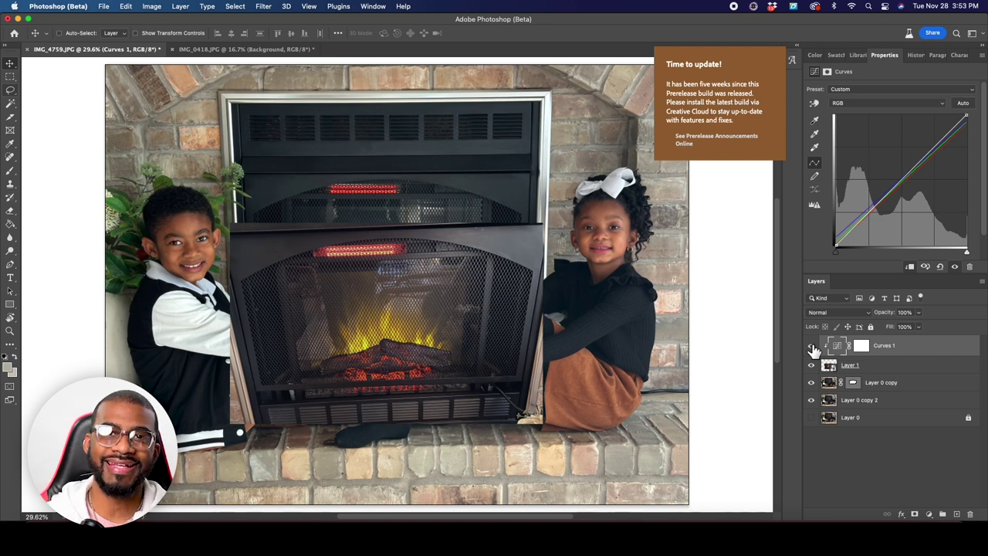
Step: Compare the lit fireplace with and without the Curves 1 adjustment
{"action": "left_click", "coordinate": [812, 347]}
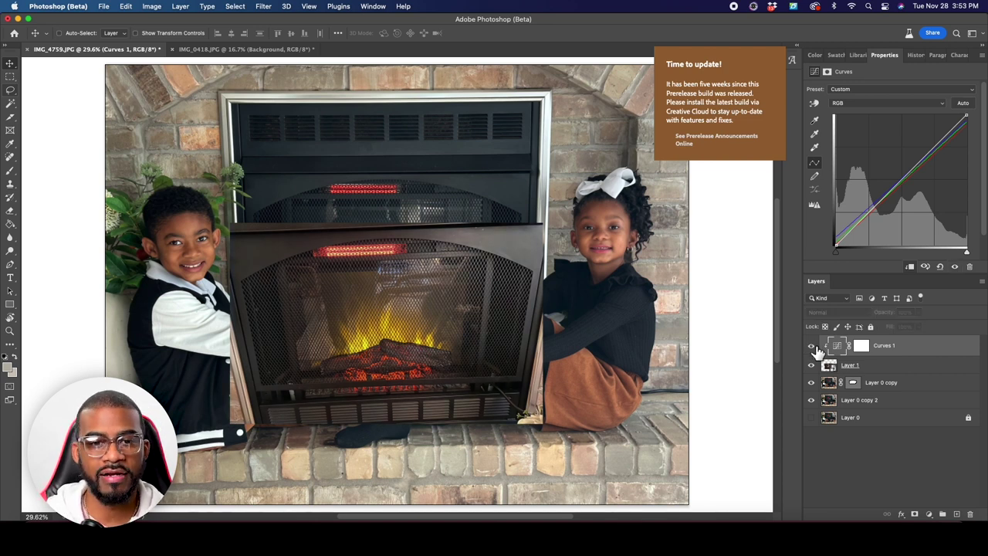
{"action": "left_click", "coordinate": [812, 347]}
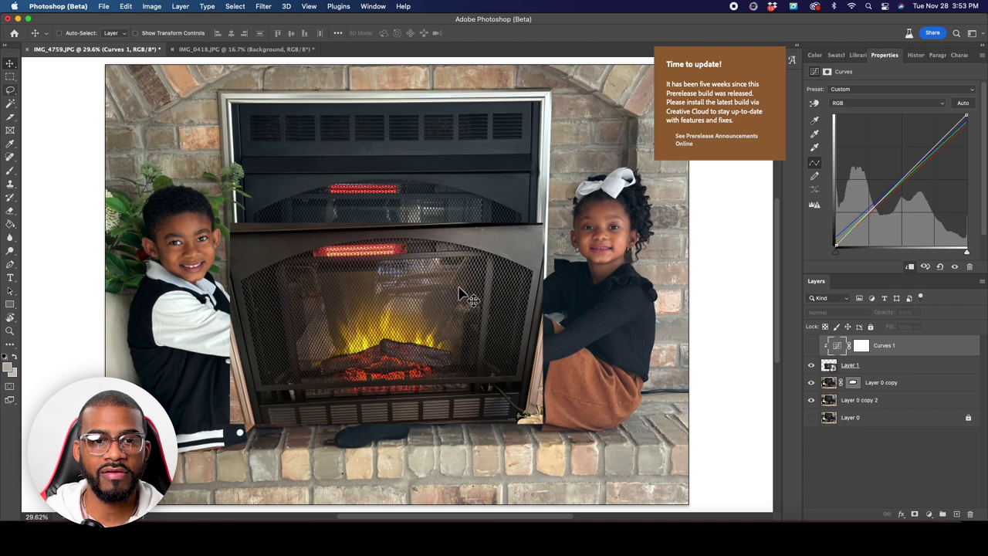
{"action": "left_click", "coordinate": [812, 346]}
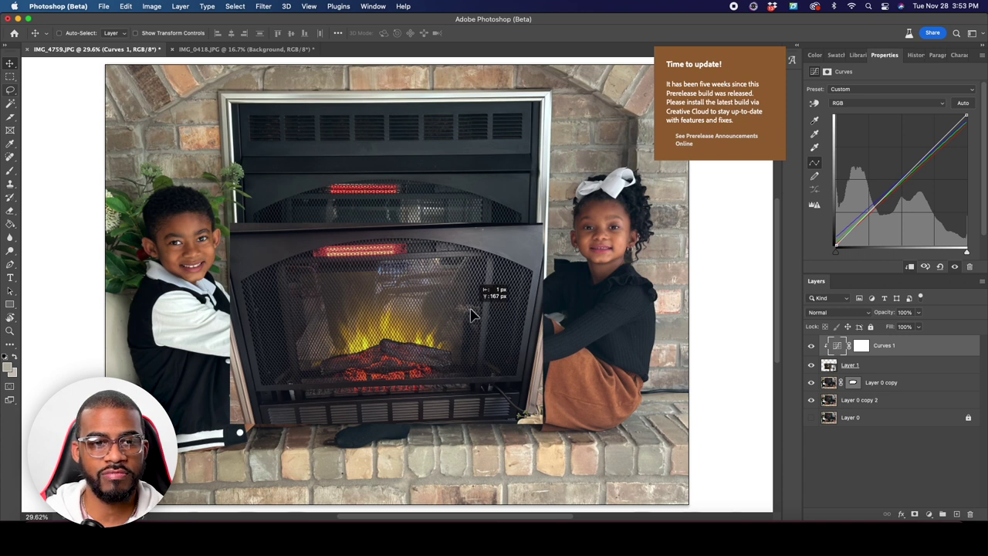
Step: Undo the last move, scale the lit fireplace layer (Layer 1) to about 51.66%, and move it up over the mesh opening
{"action": "key", "text": "super+z"}
{"action": "left_click", "coordinate": [876, 369]}
{"action": "left_click_drag", "start_coordinate": [463, 366], "coordinate": [458, 305]}
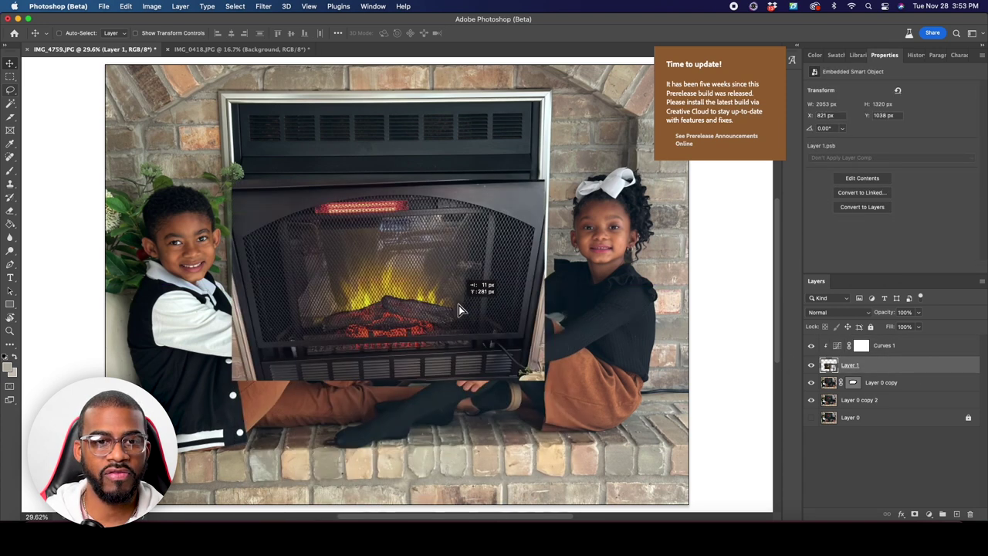
{"action": "left_click_drag", "start_coordinate": [426, 334], "coordinate": [434, 363]}
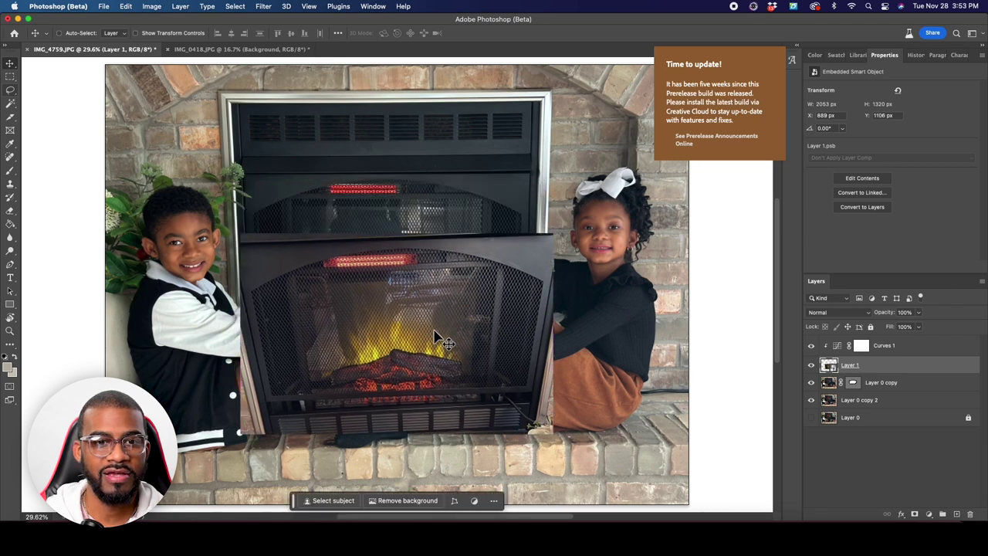
{"action": "key", "text": "super+t"}
{"action": "left_click_drag", "start_coordinate": [547, 415], "coordinate": [534, 404]}
{"action": "left_click_drag", "start_coordinate": [426, 356], "coordinate": [427, 306]}
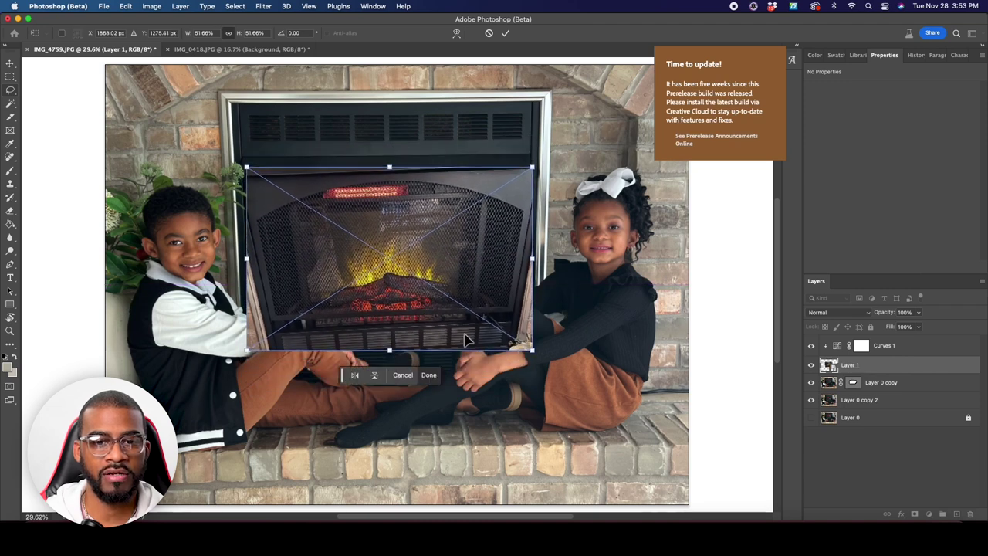
Step: Distort the lit fireplace's corners to match the original mesh arch, at about 2022 by 1385 px and rotated 2.48°
{"action": "left_click_drag", "start_coordinate": [533, 352], "coordinate": [533, 371]}
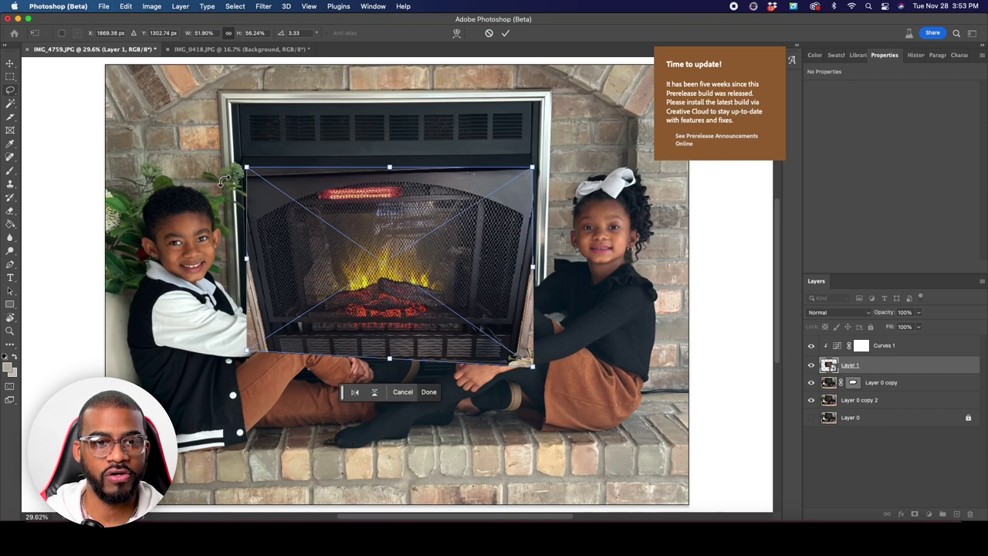
{"action": "left_click_drag", "start_coordinate": [246, 167], "coordinate": [254, 162]}
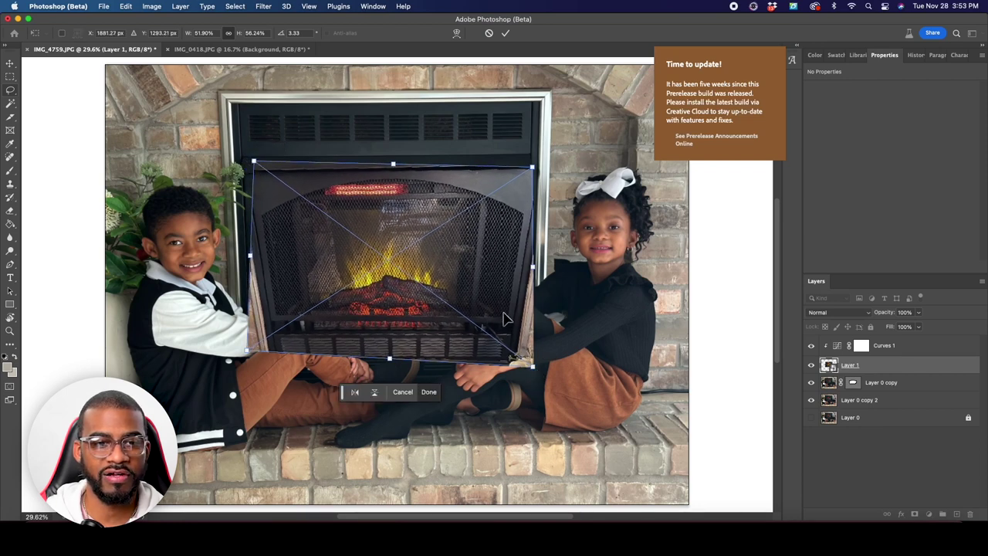
{"action": "mouse_move", "coordinate": [537, 369]}
{"action": "left_mouse_down"}
{"action": "mouse_move", "coordinate": [569, 363]}
{"action": "mouse_move", "coordinate": [555, 363]}
{"action": "left_mouse_up"}
{"action": "left_click_drag", "start_coordinate": [393, 165], "coordinate": [404, 162]}
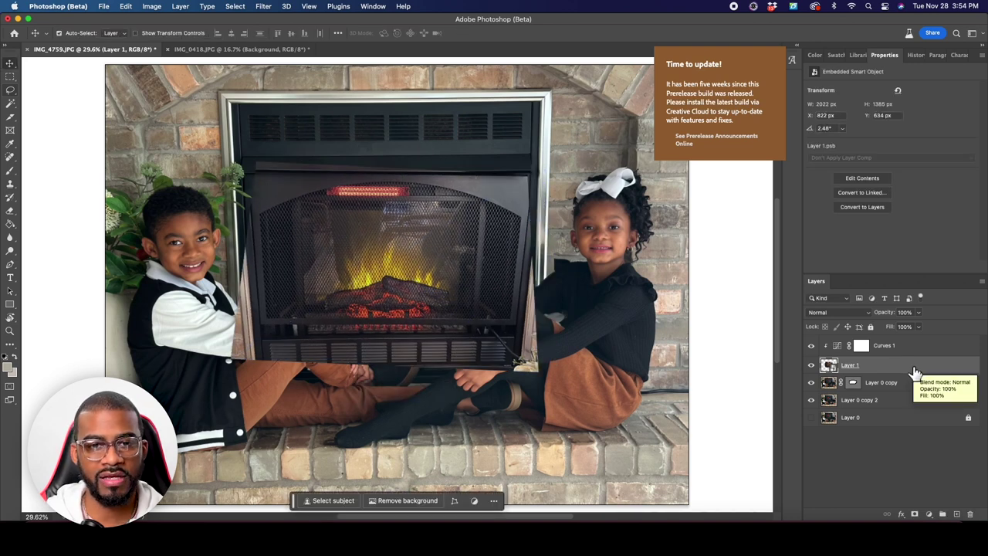
Step: Preview the lit fireplace clipped to the opening layer, release it, and examine the masked opening with the other layers hidden
{"action": "key", "text": "super+alt+g"}
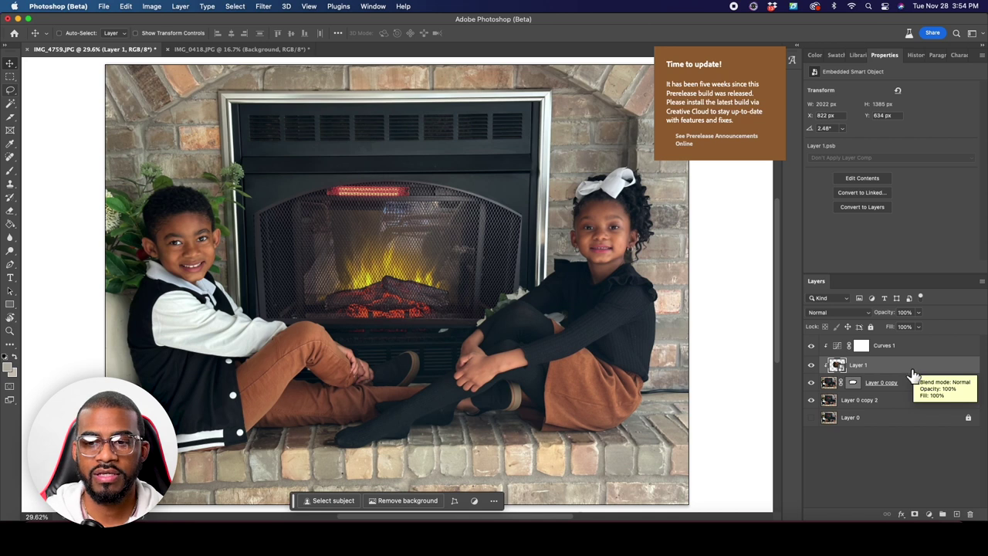
{"action": "key", "text": "super+alt+g"}
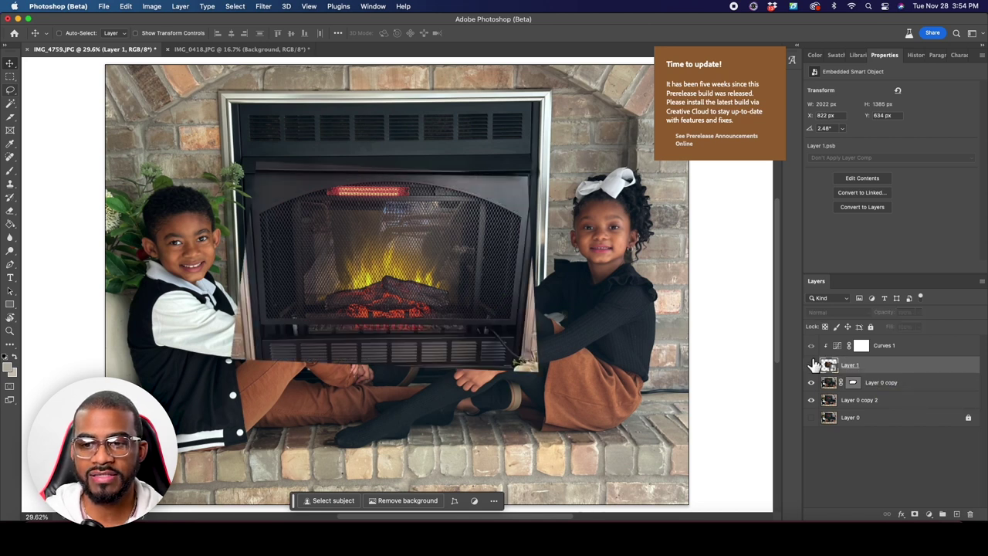
{"action": "left_click", "coordinate": [811, 400]}
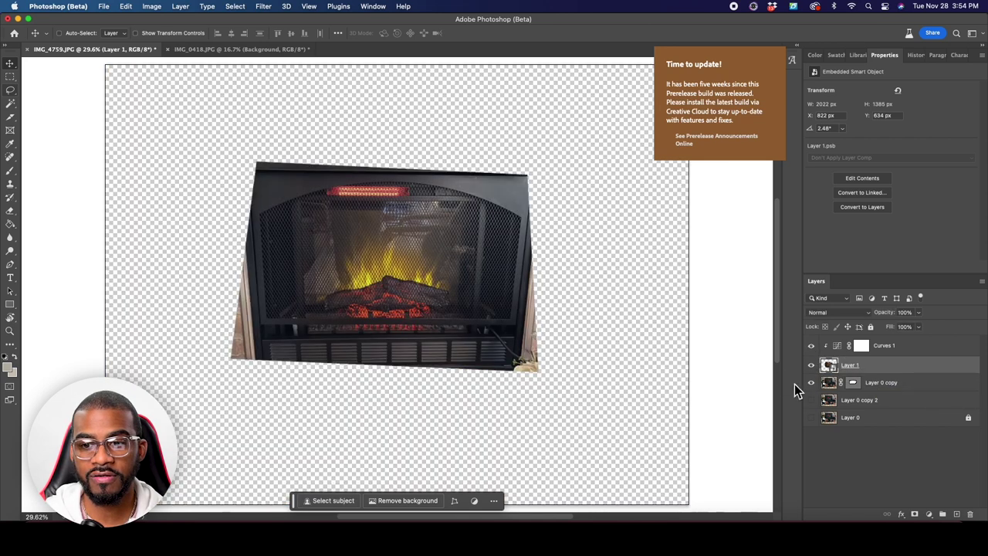
{"action": "left_click", "coordinate": [812, 366]}
{"action": "left_click", "coordinate": [853, 384]}
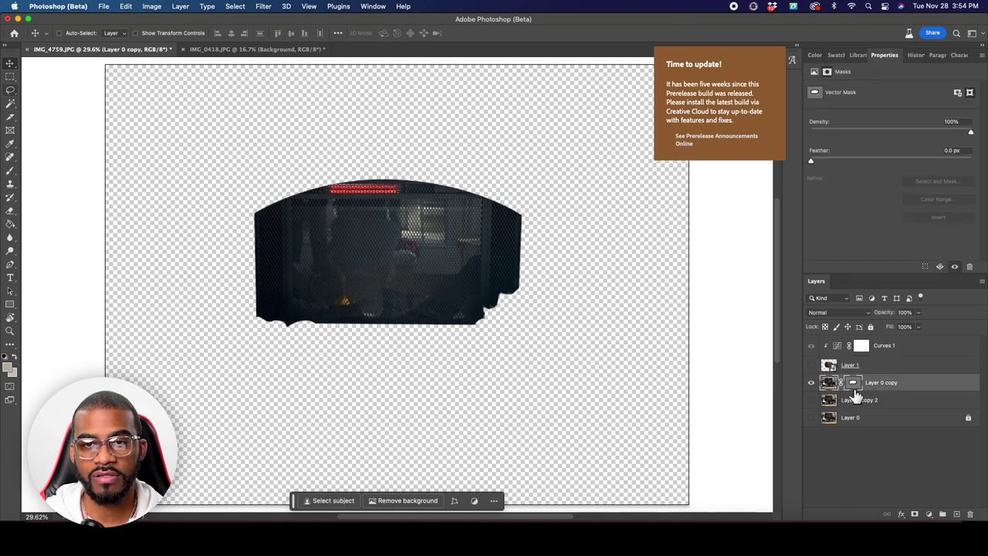
{"action": "left_click", "coordinate": [812, 366]}
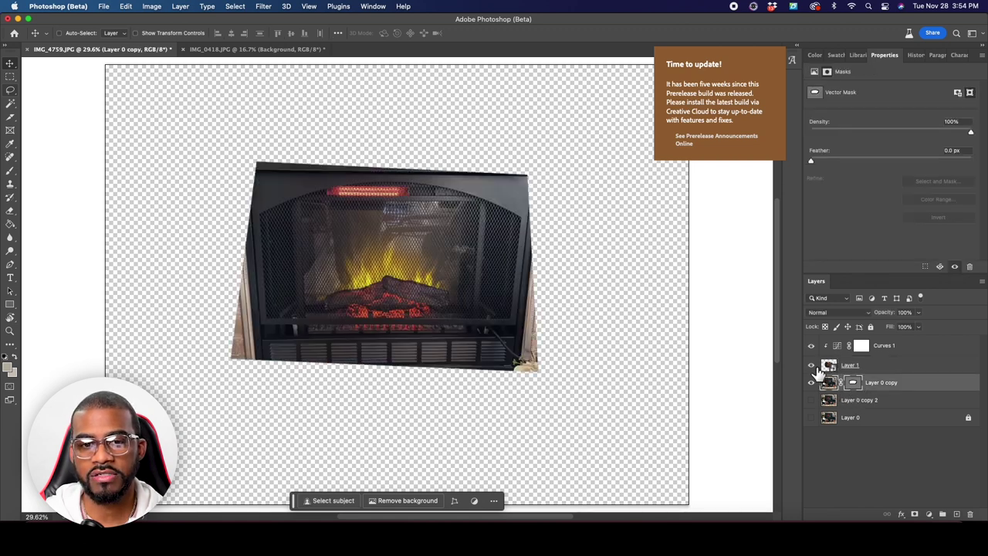
Step: Clip the lit fireplace layer to the masked opening layer and show the Layer 0 copy 2 photo again
{"action": "left_click", "coordinate": [905, 369]}
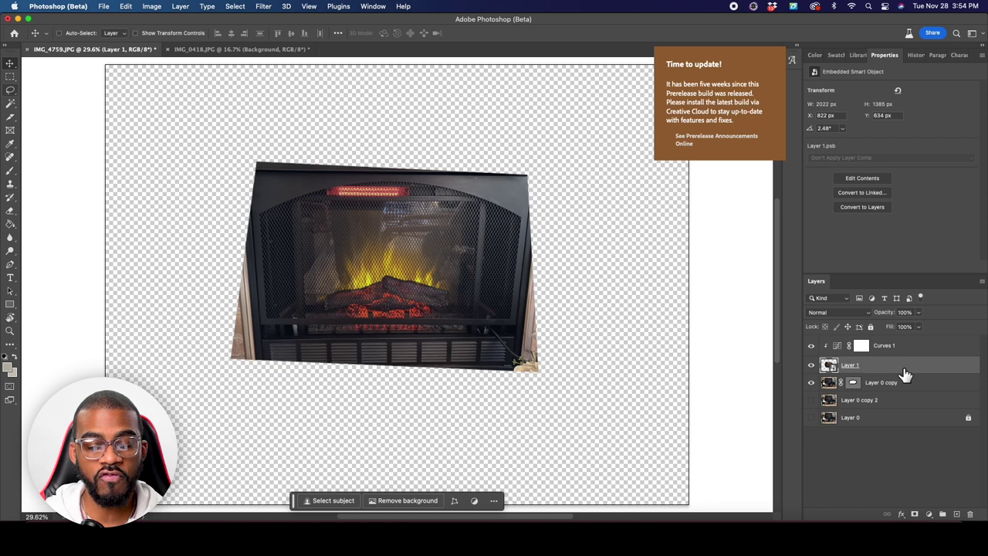
{"action": "left_click", "coordinate": [902, 373], "text": "alt"}
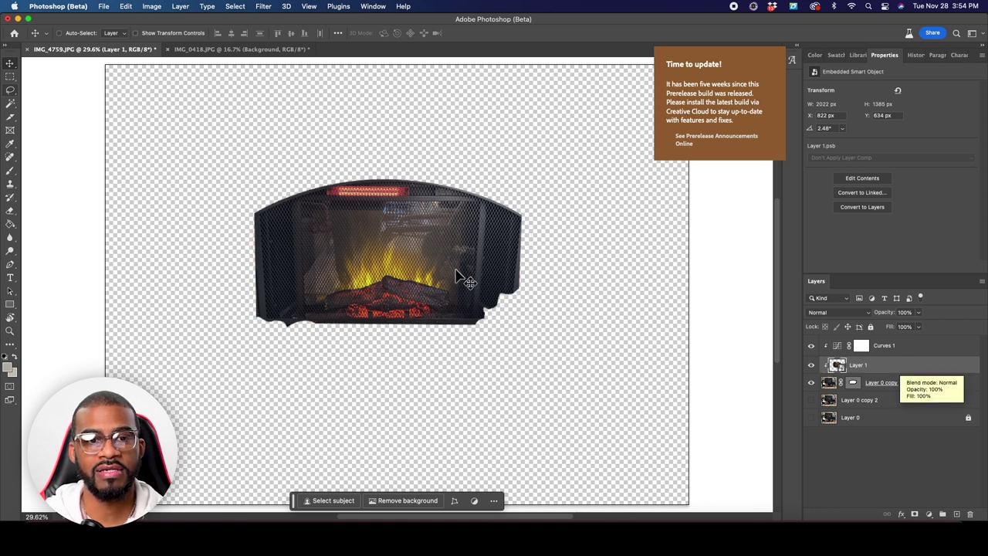
{"action": "left_click", "coordinate": [812, 401]}
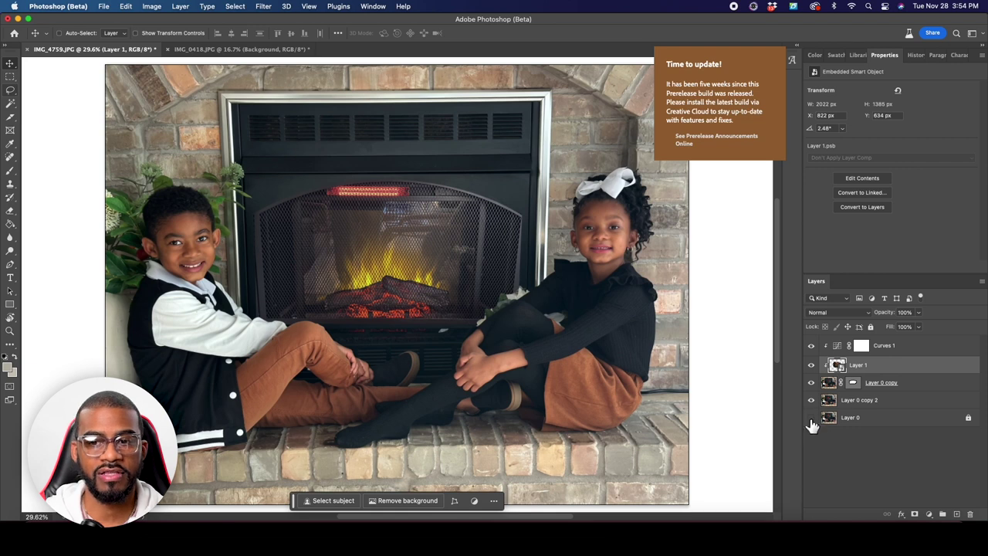
Step: Compare the photo with and without the lit fire by toggling Layer 1 and its masked base layer
{"action": "left_click", "coordinate": [810, 366]}
{"action": "left_click", "coordinate": [810, 367]}
{"action": "left_click", "coordinate": [810, 366]}
{"action": "left_click", "coordinate": [810, 367]}
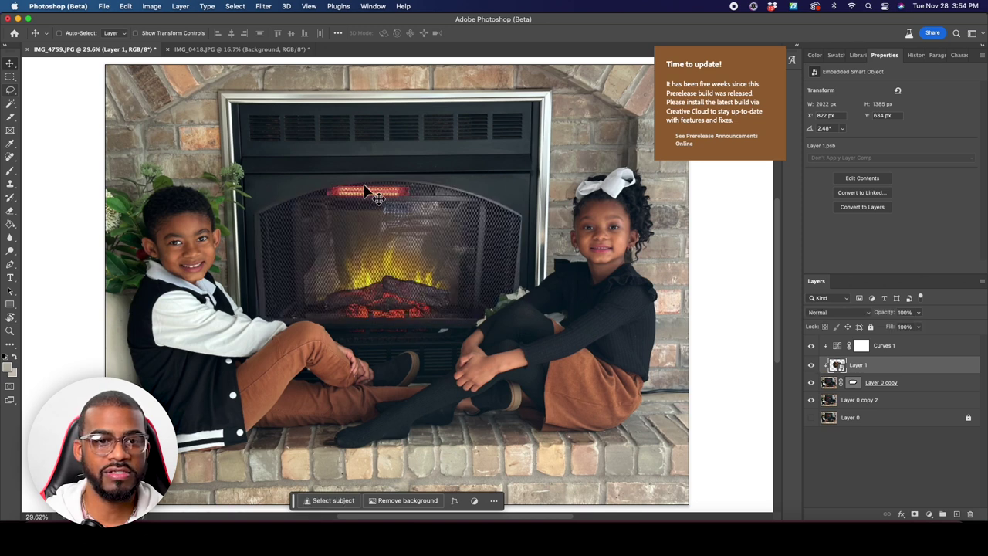
{"action": "left_click", "coordinate": [811, 383]}
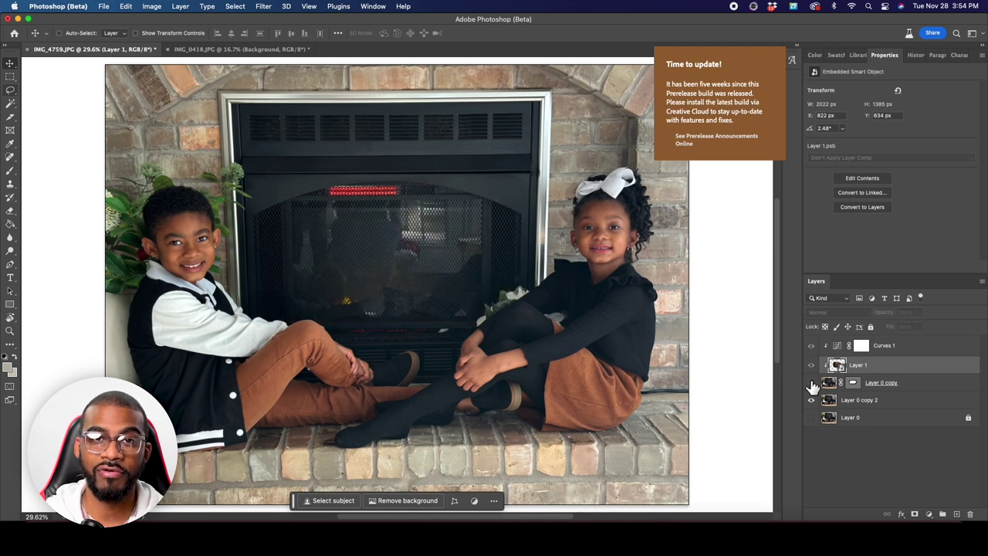
{"action": "left_click", "coordinate": [811, 384]}
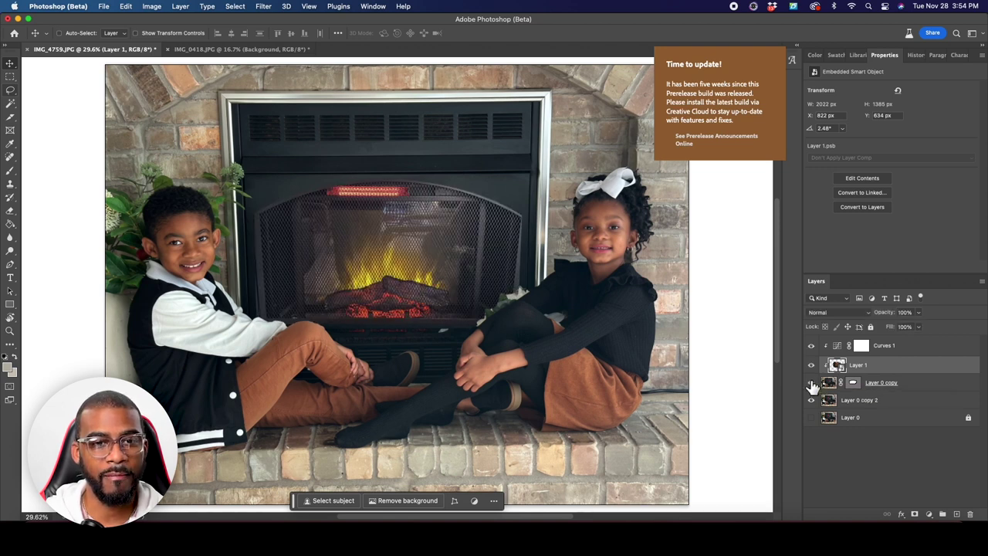
Step: Distort the clipped fireplace's corners to fit the mesh opening, at about 2231 by 1419 px and rotated 0.81°
{"action": "key", "text": "super+t"}
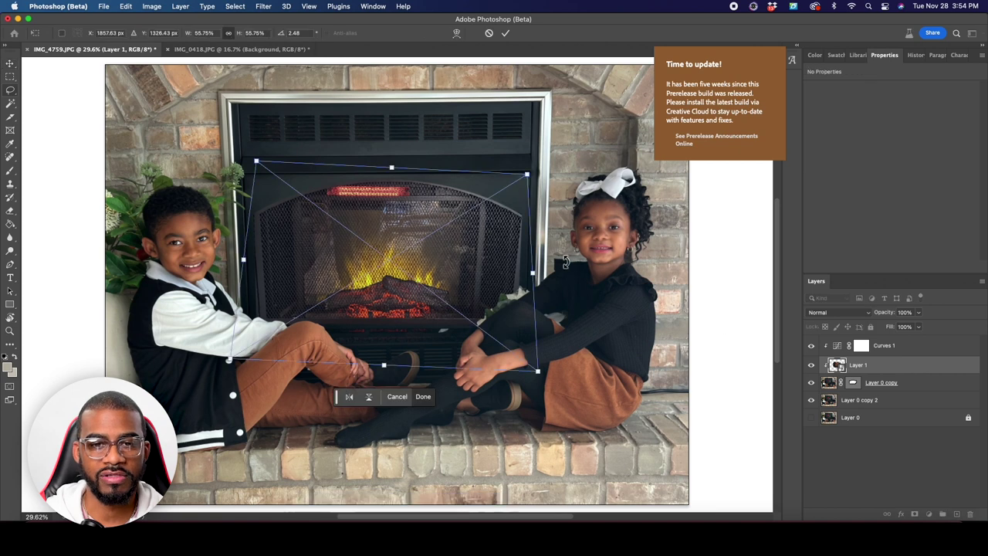
{"action": "left_click_drag", "start_coordinate": [531, 168], "coordinate": [533, 165]}
{"action": "left_click_drag", "start_coordinate": [538, 373], "coordinate": [550, 373]}
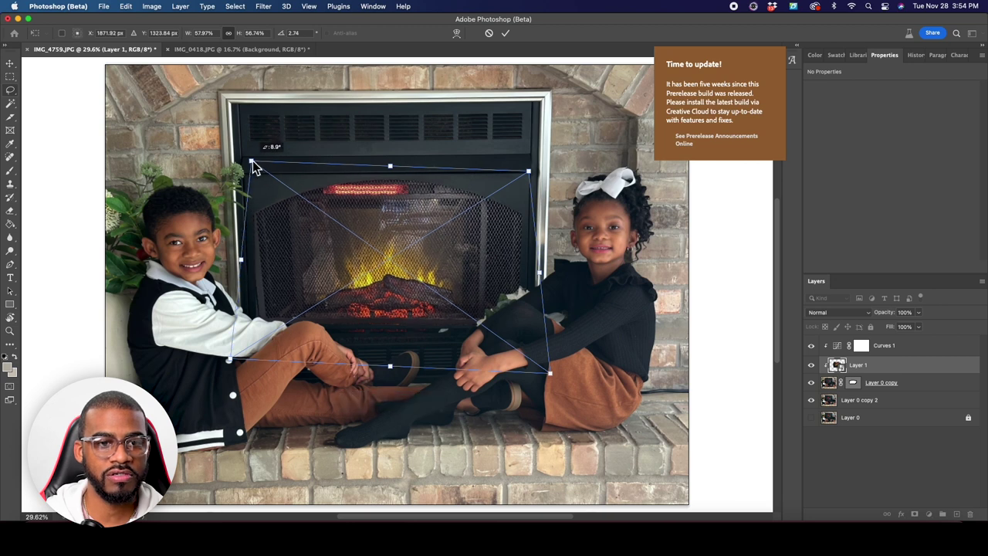
{"action": "left_click_drag", "start_coordinate": [256, 162], "coordinate": [254, 159]}
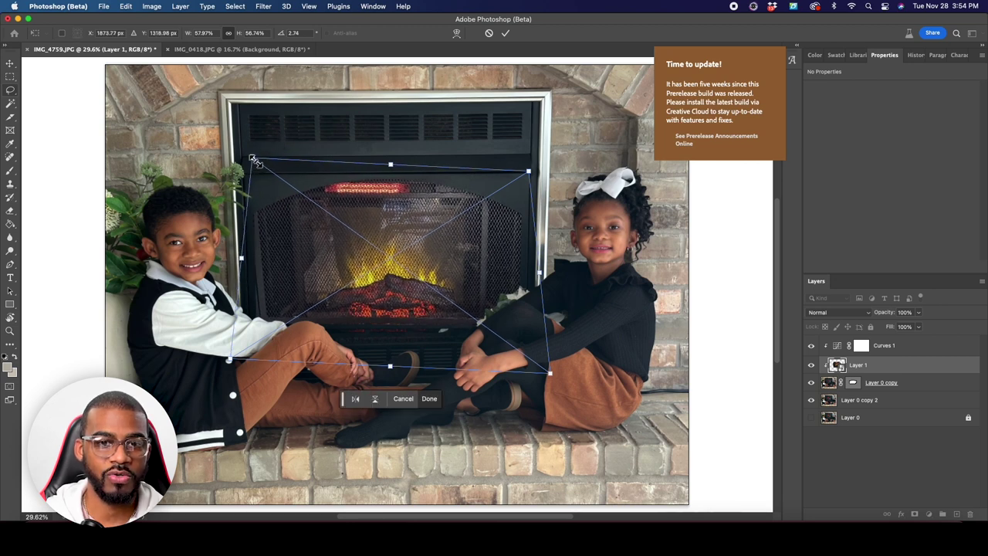
{"action": "left_click_drag", "start_coordinate": [232, 363], "coordinate": [213, 372]}
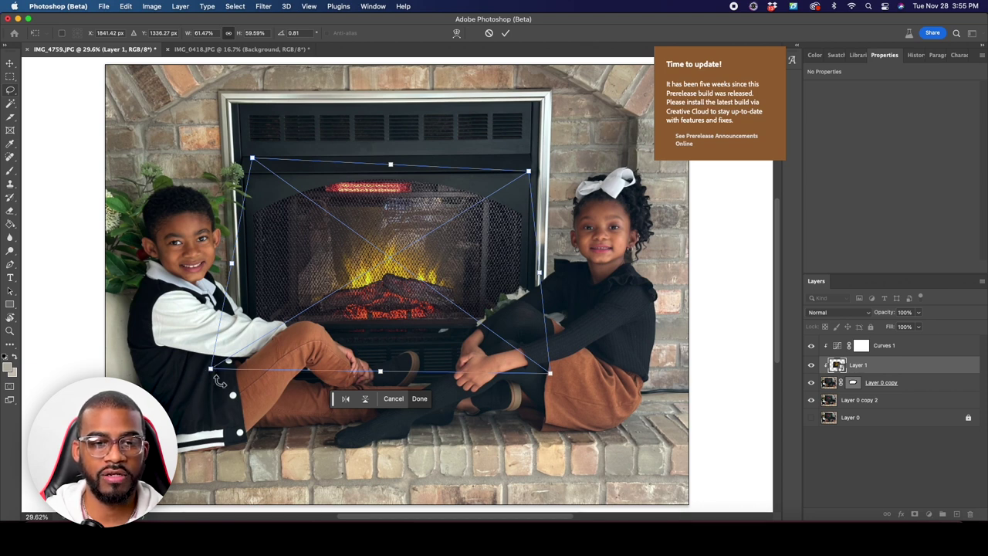
{"action": "key", "text": "Return"}
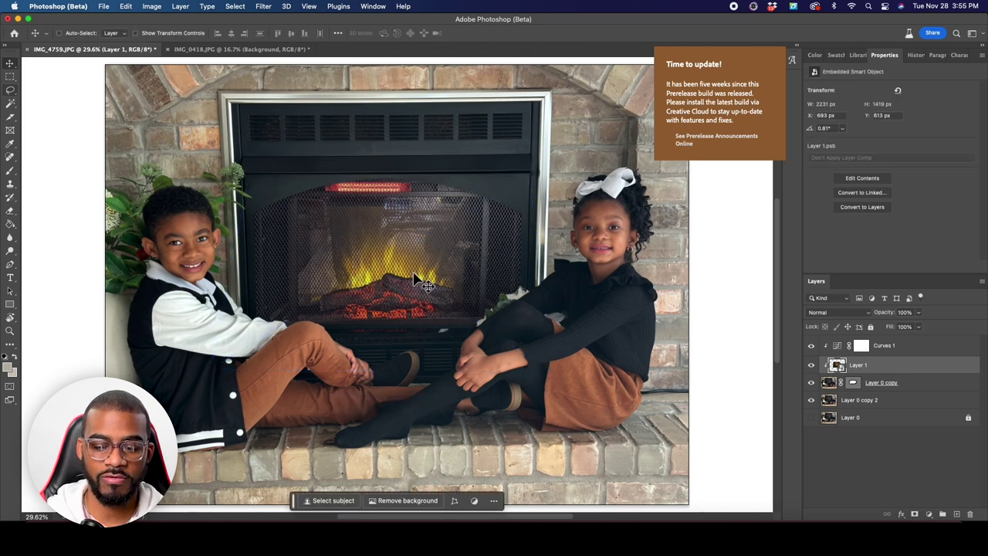
Step: Save the composite as the layered Photoshop file IMG_4759.psd
{"action": "key", "text": "super+equal"}
{"action": "key", "text": "super+equal"}
{"action": "scroll", "coordinate": [414, 273], "scroll_direction": "up", "scroll_amount": 1}
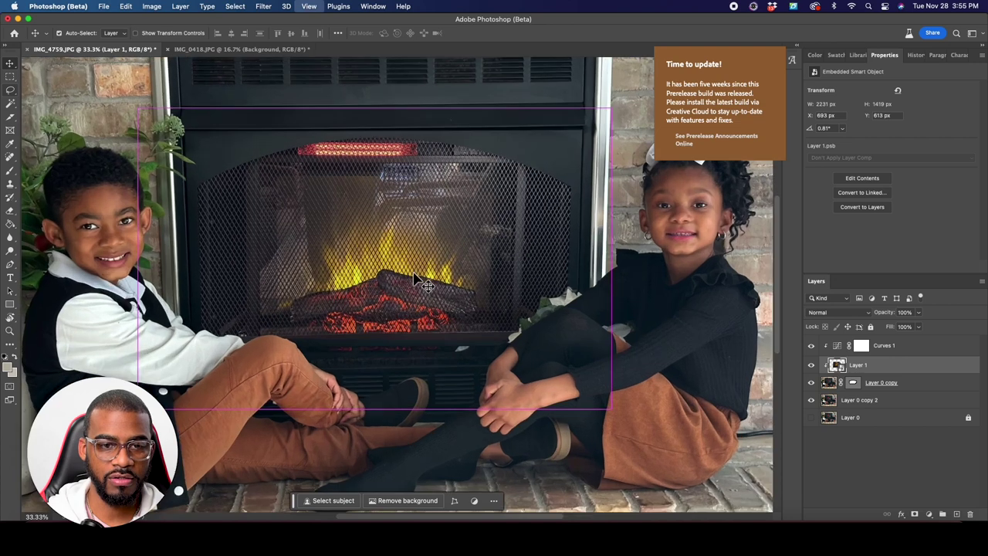
{"action": "scroll", "coordinate": [394, 198], "scroll_direction": "up", "scroll_amount": 2}
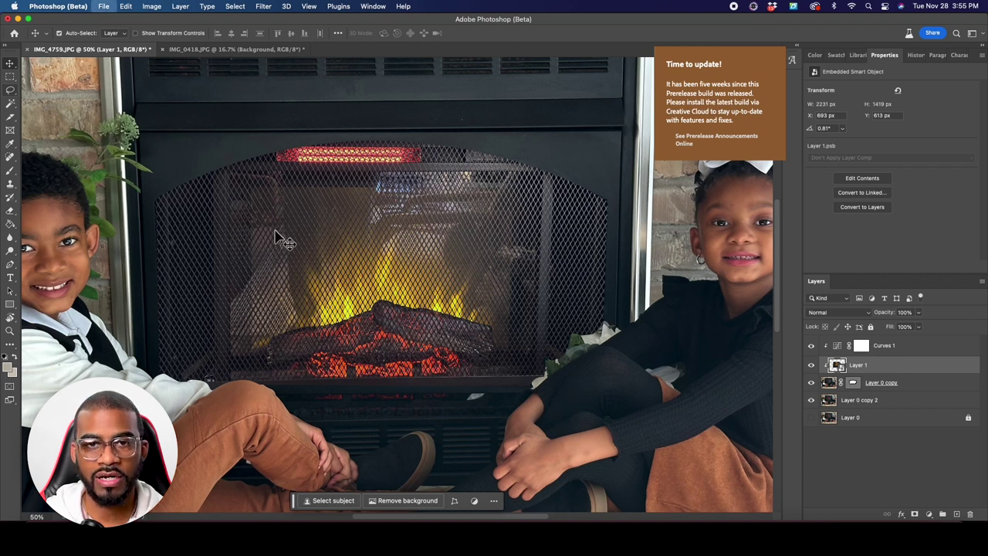
{"action": "key", "text": "super+shift+s"}
{"action": "key", "text": "Return"}
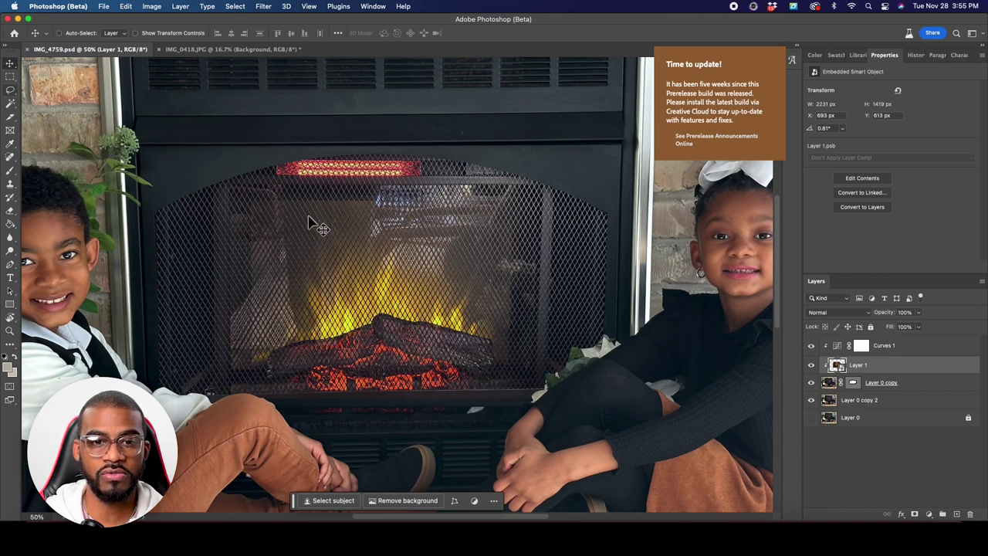
Step: Add a clipped layer above Layer 1 and clone mesh from Layer 1 over the reflections above the flames with a 70 px Clone Stamp
{"action": "key", "text": "super+shift+alt+n"}
{"action": "key", "text": "s"}
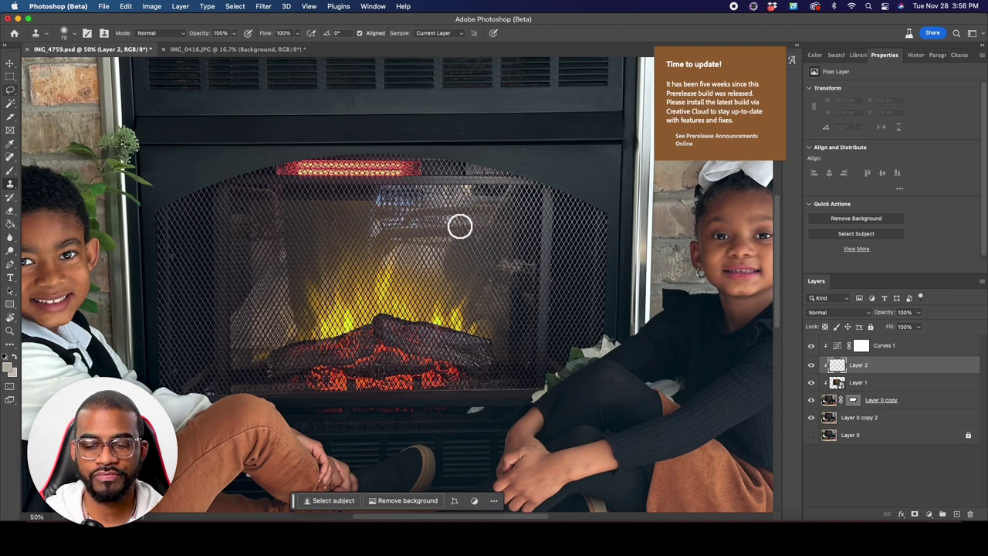
{"action": "left_click", "coordinate": [840, 386]}
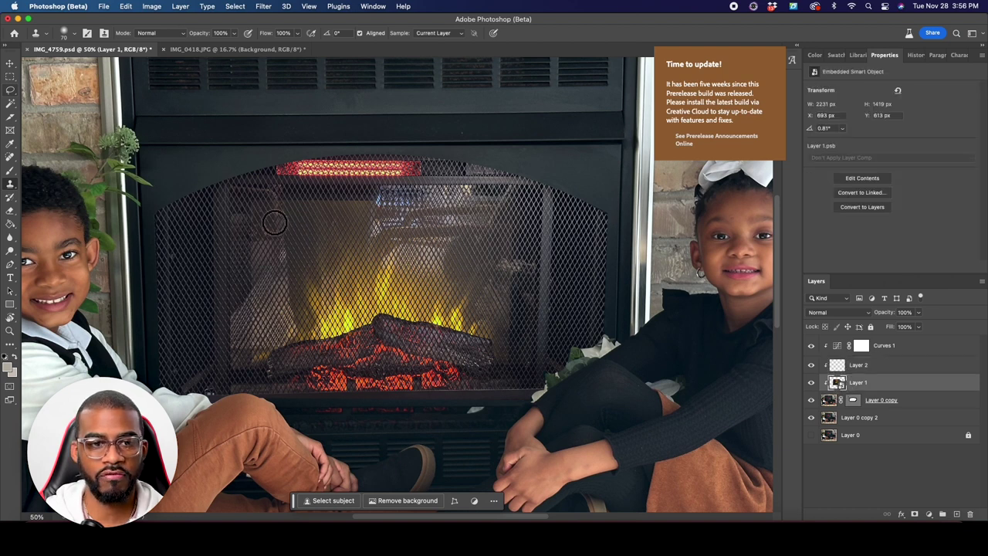
{"action": "key", "text": "alt+bracketright"}
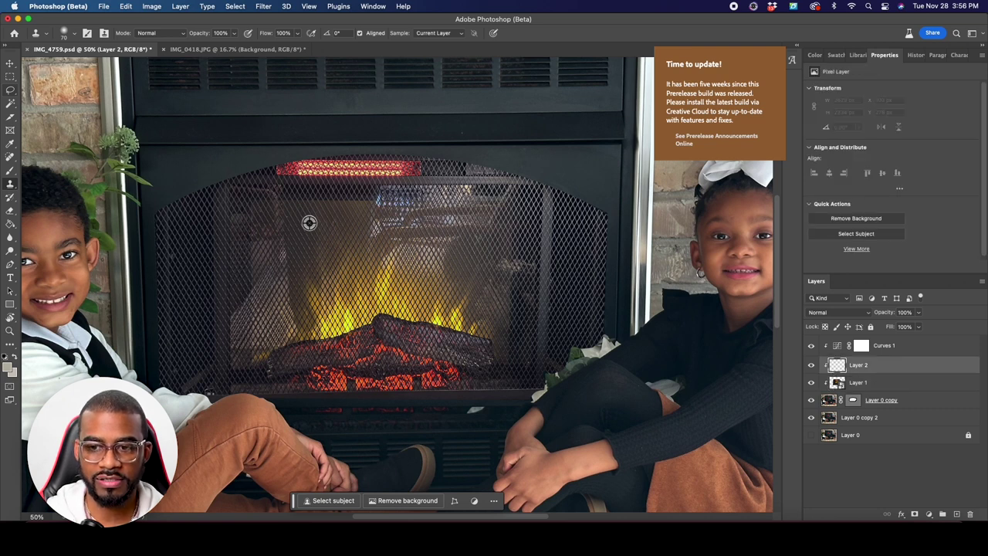
{"action": "mouse_move", "coordinate": [453, 233]}
{"action": "left_mouse_down"}
{"action": "mouse_move", "coordinate": [427, 233]}
{"action": "mouse_move", "coordinate": [470, 229]}
{"action": "mouse_move", "coordinate": [406, 227]}
{"action": "mouse_move", "coordinate": [506, 225]}
{"action": "mouse_move", "coordinate": [392, 218]}
{"action": "mouse_move", "coordinate": [490, 225]}
{"action": "mouse_move", "coordinate": [406, 211]}
{"action": "mouse_move", "coordinate": [376, 220]}
{"action": "mouse_move", "coordinate": [471, 228]}
{"action": "mouse_move", "coordinate": [417, 232]}
{"action": "mouse_move", "coordinate": [513, 231]}
{"action": "mouse_move", "coordinate": [398, 259]}
{"action": "mouse_move", "coordinate": [480, 245]}
{"action": "mouse_move", "coordinate": [429, 256]}
{"action": "mouse_move", "coordinate": [389, 245]}
{"action": "mouse_move", "coordinate": [496, 259]}
{"action": "mouse_move", "coordinate": [471, 259]}
{"action": "mouse_move", "coordinate": [499, 256]}
{"action": "mouse_move", "coordinate": [508, 226]}
{"action": "mouse_move", "coordinate": [435, 212]}
{"action": "mouse_move", "coordinate": [523, 212]}
{"action": "mouse_move", "coordinate": [511, 259]}
{"action": "mouse_move", "coordinate": [480, 268]}
{"action": "mouse_move", "coordinate": [409, 252]}
{"action": "mouse_move", "coordinate": [521, 282]}
{"action": "mouse_move", "coordinate": [464, 269]}
{"action": "mouse_move", "coordinate": [393, 219]}
{"action": "mouse_move", "coordinate": [355, 220]}
{"action": "mouse_move", "coordinate": [444, 248]}
{"action": "mouse_move", "coordinate": [406, 254]}
{"action": "mouse_move", "coordinate": [381, 223]}
{"action": "left_mouse_up"}
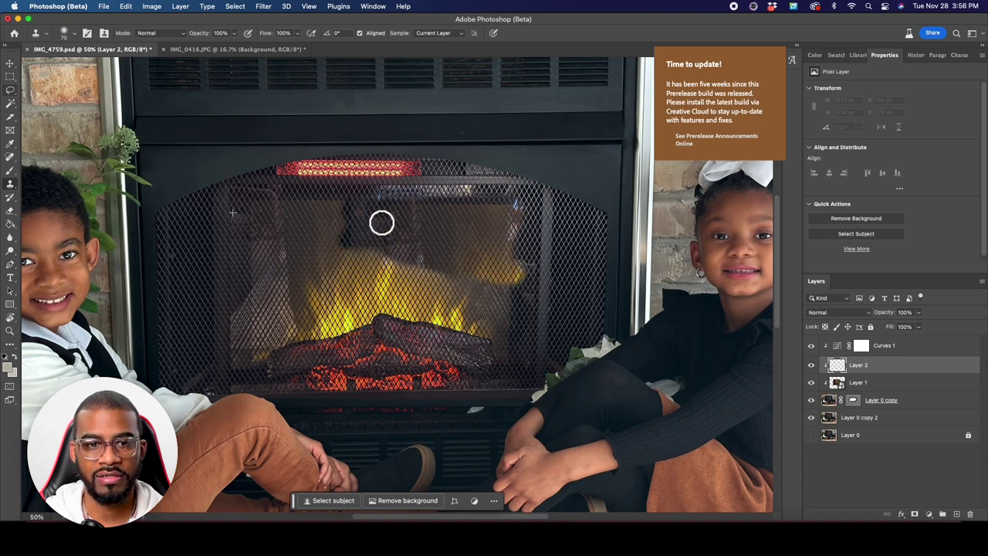
Step: Erase the overspill of the cloned mesh beside and over the flames, and set Layer 2's opacity to 69%
{"action": "key", "text": "e"}
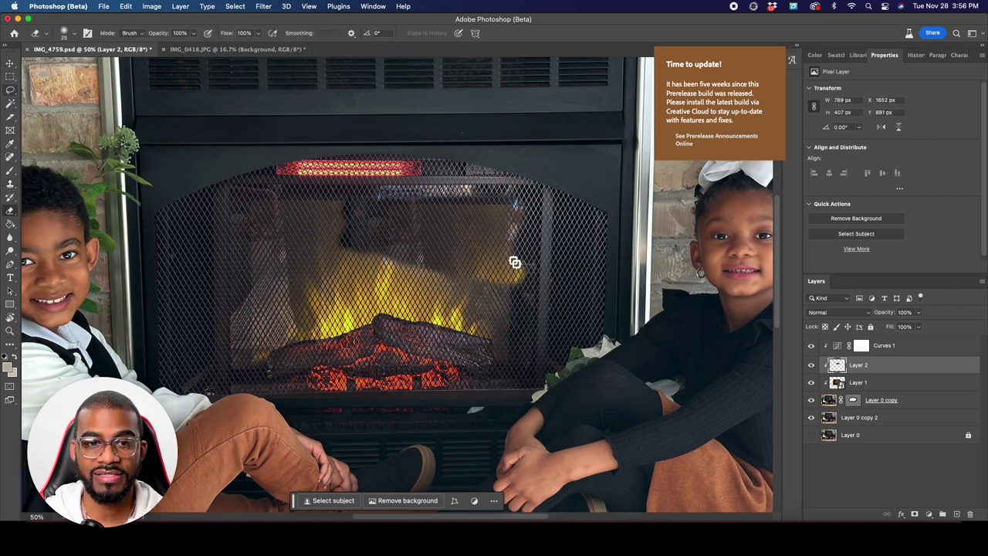
{"action": "mouse_move", "coordinate": [522, 260]}
{"action": "left_mouse_down"}
{"action": "mouse_move", "coordinate": [525, 270]}
{"action": "mouse_move", "coordinate": [545, 231]}
{"action": "mouse_move", "coordinate": [543, 264]}
{"action": "left_mouse_up"}
{"action": "key", "text": "bracketright"}
{"action": "key", "text": "bracketright"}
{"action": "key", "text": "bracketright"}
{"action": "key", "text": "bracketright"}
{"action": "mouse_move", "coordinate": [444, 291]}
{"action": "left_mouse_down"}
{"action": "mouse_move", "coordinate": [335, 272]}
{"action": "mouse_move", "coordinate": [429, 286]}
{"action": "mouse_move", "coordinate": [387, 277]}
{"action": "mouse_move", "coordinate": [355, 246]}
{"action": "mouse_move", "coordinate": [326, 235]}
{"action": "mouse_move", "coordinate": [346, 222]}
{"action": "mouse_move", "coordinate": [467, 292]}
{"action": "left_mouse_up"}
{"action": "key", "text": "v"}
{"action": "left_click_drag", "start_coordinate": [886, 316], "coordinate": [893, 320]}
{"action": "key", "text": "s"}
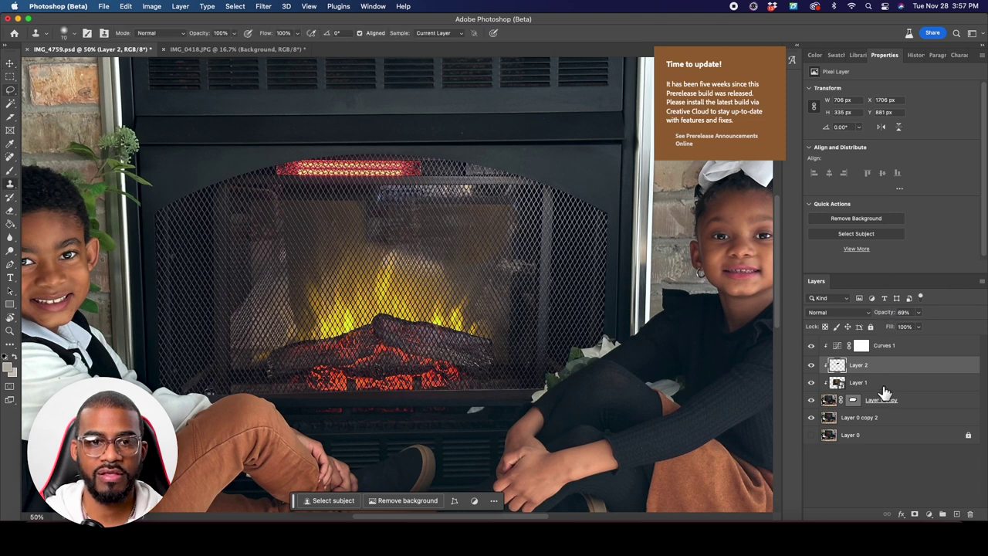
Step: Clone more mesh from Layer 1 onto Layer 2 over the remaining reflection above the flames, with the stamp at 40% opacity
{"action": "left_click", "coordinate": [861, 382]}
{"action": "left_click", "coordinate": [859, 368]}
{"action": "key", "text": "4"}
{"action": "mouse_move", "coordinate": [380, 218]}
{"action": "left_mouse_down"}
{"action": "mouse_move", "coordinate": [403, 220]}
{"action": "mouse_move", "coordinate": [424, 242]}
{"action": "mouse_move", "coordinate": [373, 217]}
{"action": "left_mouse_up"}
Step: Darken the reflections around the upper mesh with a soft 200 px black brush at 10% opacity on a new layer above Layer 2
{"action": "key", "text": "g"}
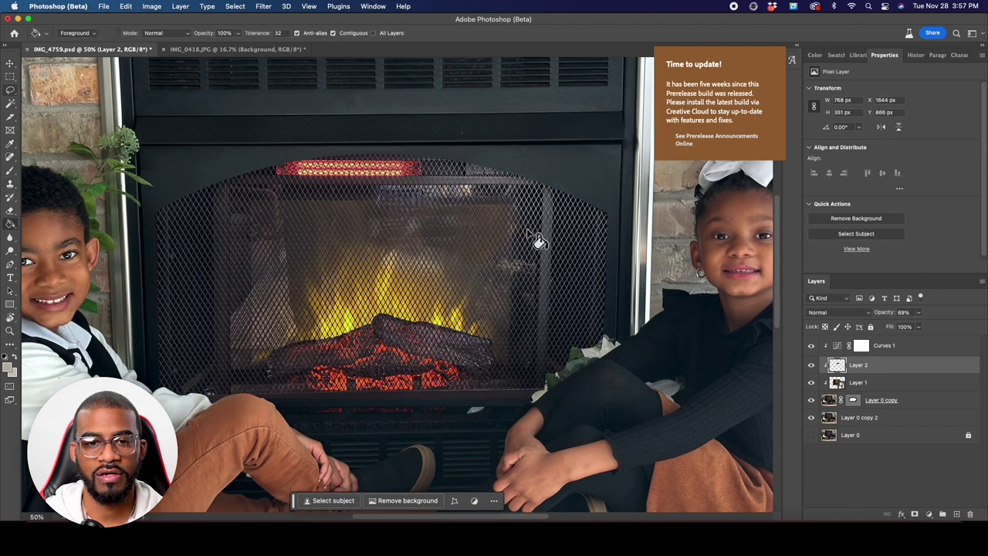
{"action": "key", "text": "b"}
{"action": "key", "text": "d"}
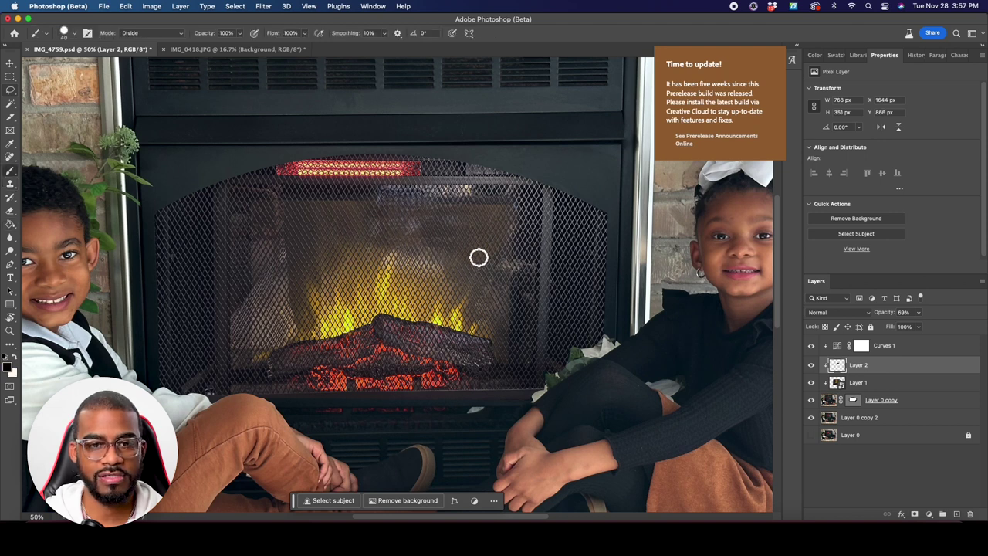
{"action": "key", "text": "bracketright"}
{"action": "key", "text": "bracketright"}
{"action": "key", "text": "bracketright"}
{"action": "key", "text": "bracketright"}
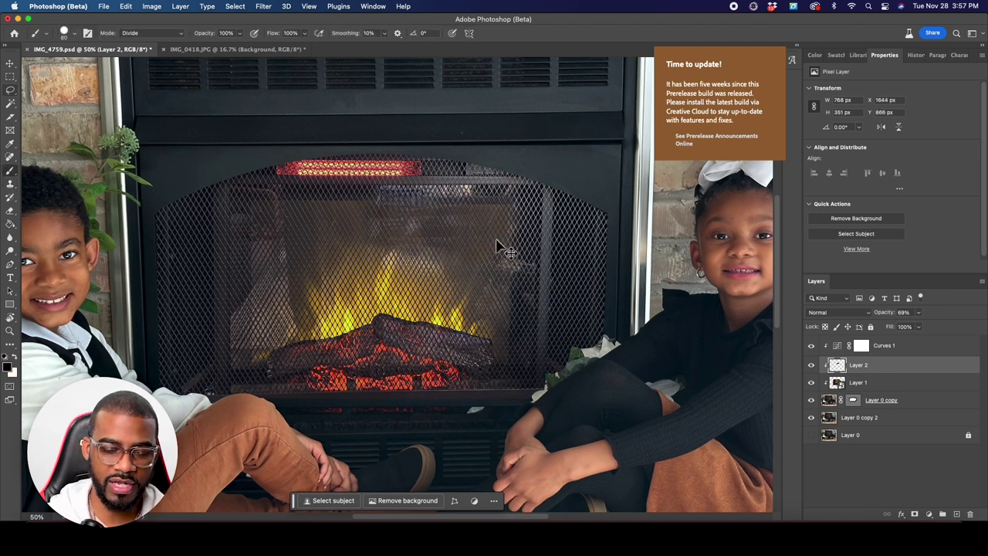
{"action": "key", "text": "super+alt+shift+n"}
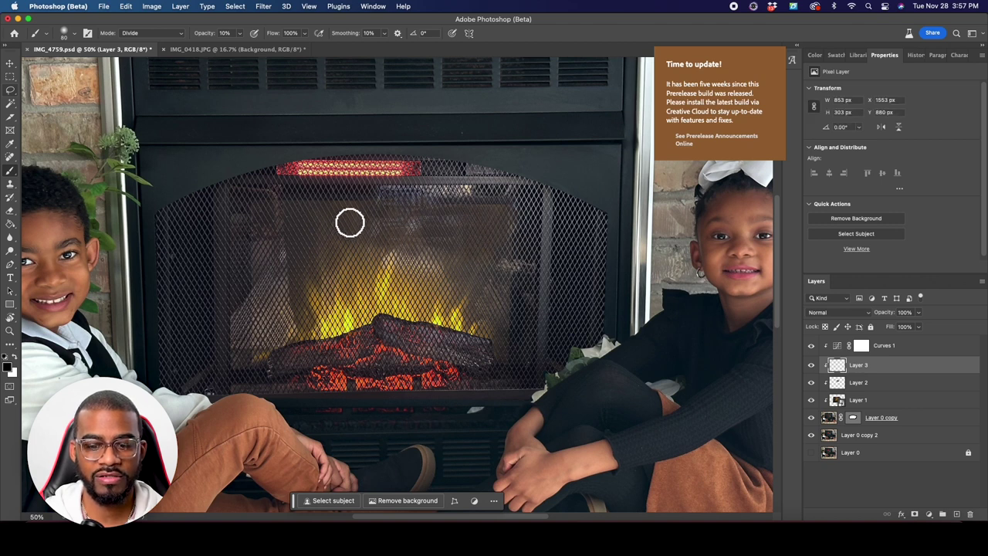
{"action": "key", "text": "bracketright"}
{"action": "key", "text": "bracketright"}
{"action": "key", "text": "bracketright"}
{"action": "key", "text": "bracketright"}
{"action": "key", "text": "bracketright"}
{"action": "key", "text": "bracketright"}
{"action": "mouse_move", "coordinate": [418, 187]}
{"action": "left_mouse_down"}
{"action": "mouse_move", "coordinate": [439, 193]}
{"action": "mouse_move", "coordinate": [533, 278]}
{"action": "mouse_move", "coordinate": [486, 199]}
{"action": "mouse_move", "coordinate": [556, 296]}
{"action": "mouse_move", "coordinate": [528, 221]}
{"action": "mouse_move", "coordinate": [453, 181]}
{"action": "mouse_move", "coordinate": [589, 242]}
{"action": "mouse_move", "coordinate": [558, 220]}
{"action": "mouse_move", "coordinate": [396, 187]}
{"action": "mouse_move", "coordinate": [507, 331]}
{"action": "mouse_move", "coordinate": [547, 192]}
{"action": "mouse_move", "coordinate": [542, 230]}
{"action": "left_mouse_up"}
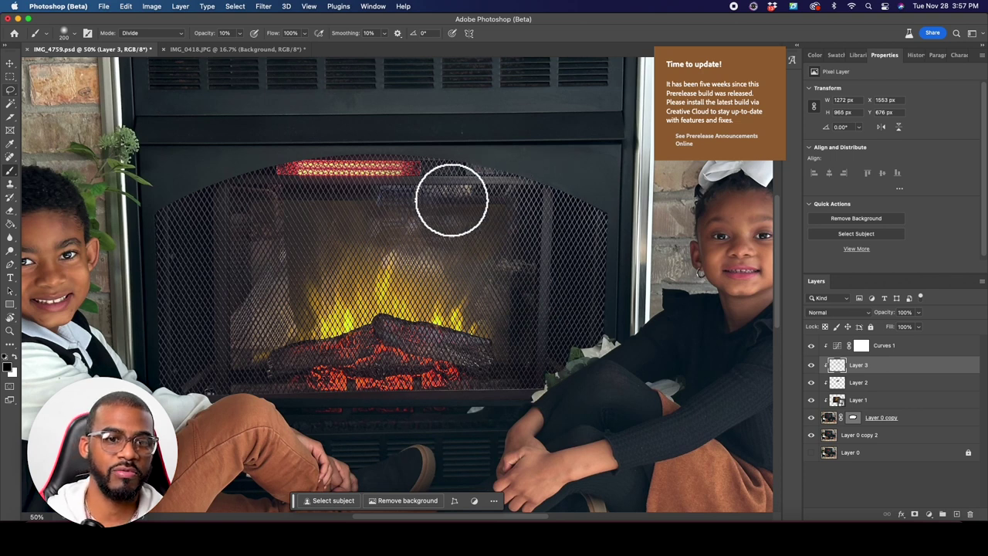
Step: Hide the fire layers, copy a dark mesh patch of about 308 by 469 px from Layer 0 copy, and place its layer above Layer 3
{"action": "key", "text": "v"}
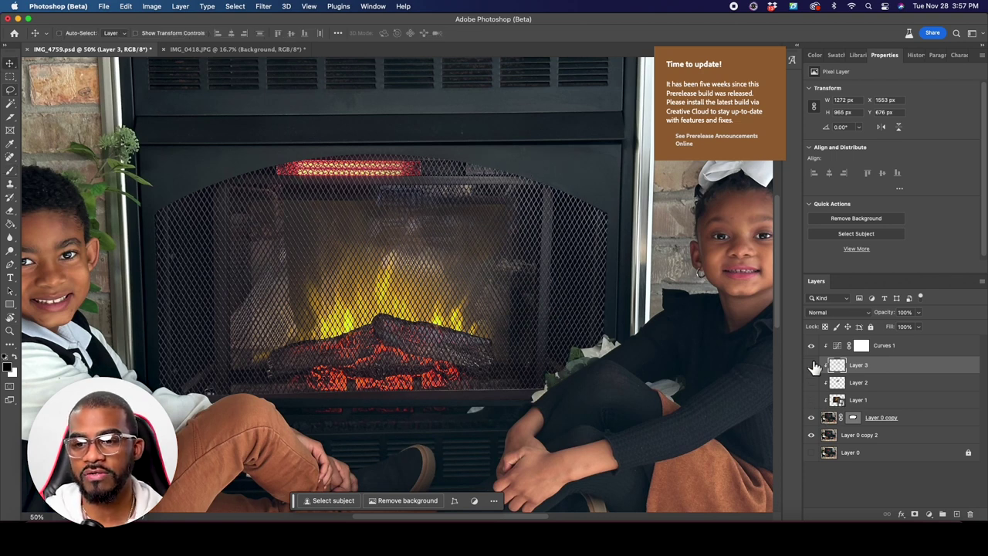
{"action": "left_click", "coordinate": [812, 366]}
{"action": "left_click", "coordinate": [944, 424]}
{"action": "key", "text": "m"}
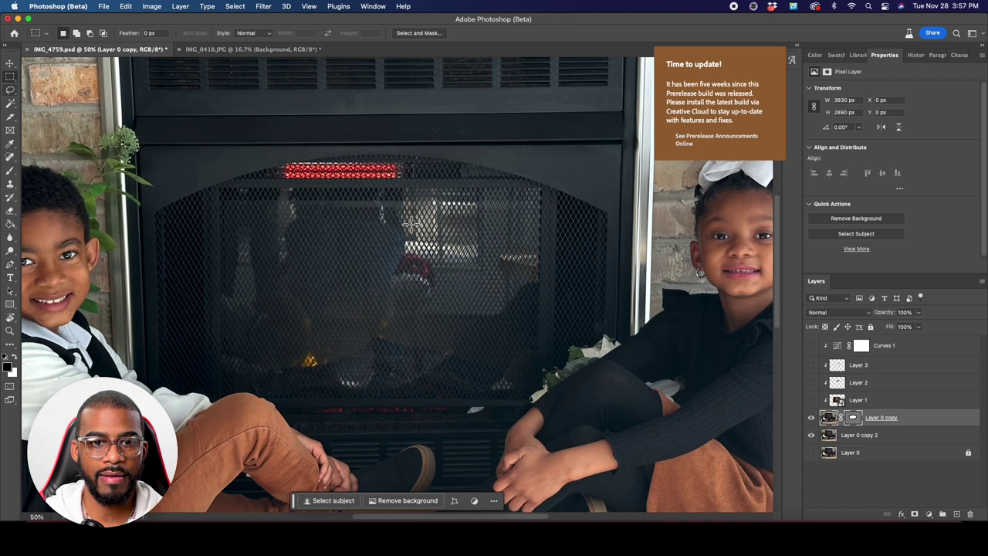
{"action": "left_click_drag", "start_coordinate": [296, 208], "coordinate": [374, 328]}
{"action": "key", "text": "v"}
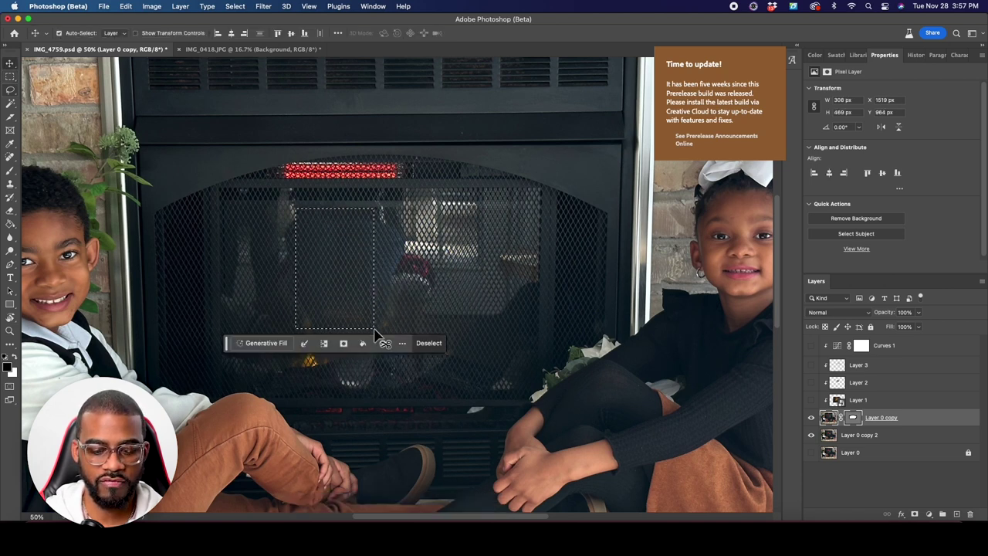
{"action": "key", "text": "super+j"}
{"action": "left_click_drag", "start_coordinate": [886, 417], "coordinate": [884, 359]}
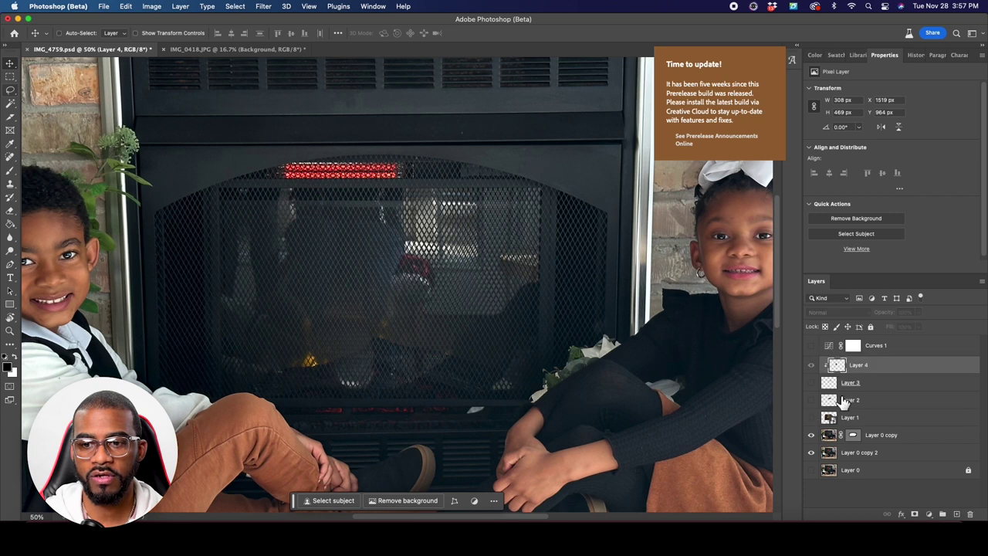
Step: Show the fire layers without Curves 1, and move the unclipped mesh patch over the reflection beside the flames at 30% opacity
{"action": "left_click_drag", "start_coordinate": [812, 420], "coordinate": [812, 395]}
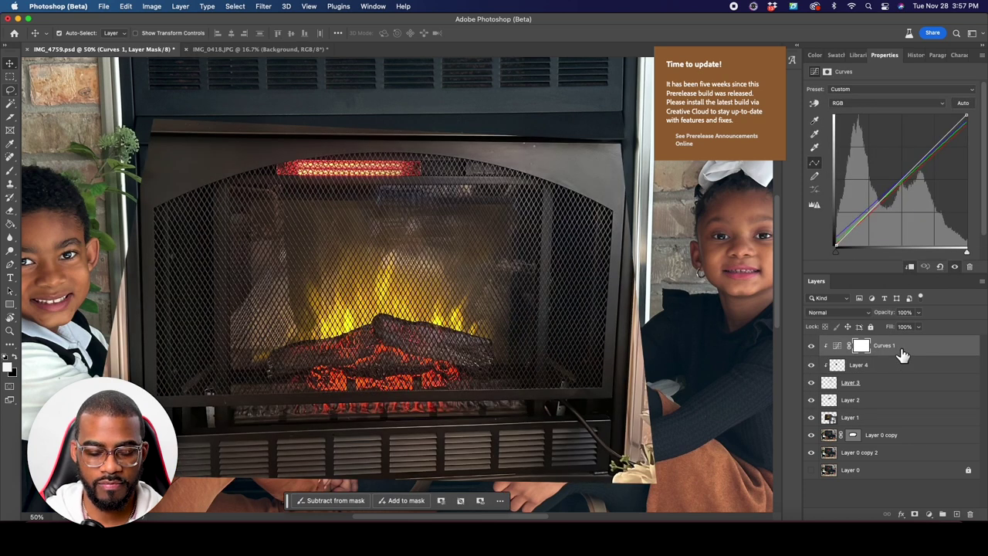
{"action": "key", "text": "alt+super+g"}
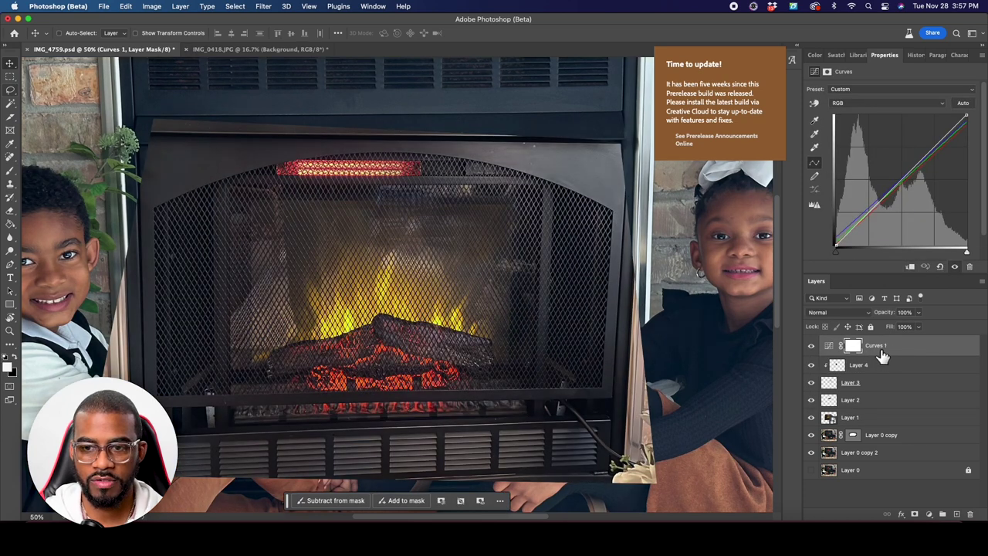
{"action": "left_click", "coordinate": [811, 346]}
{"action": "left_click", "coordinate": [833, 369]}
{"action": "left_click_drag", "start_coordinate": [386, 255], "coordinate": [505, 251]}
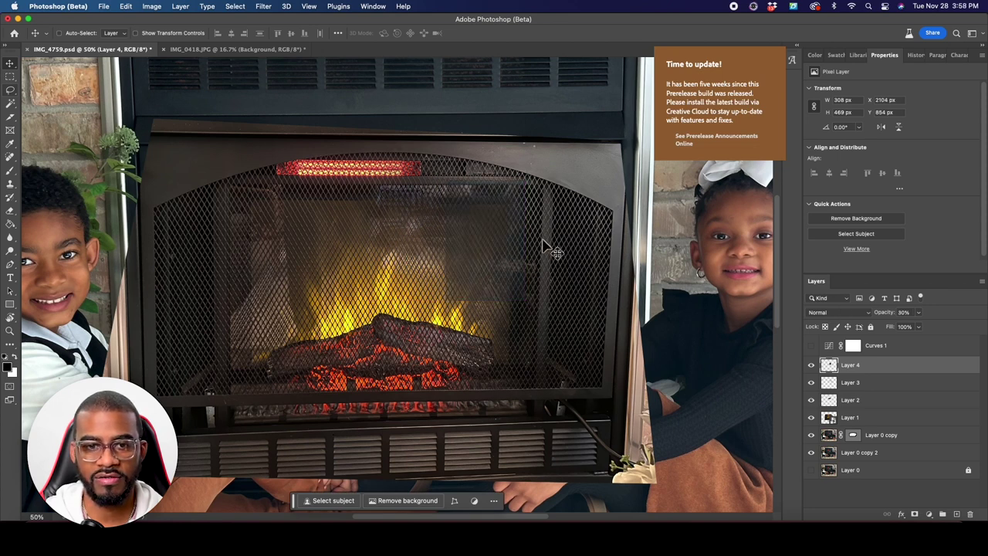
{"action": "key", "text": "e"}
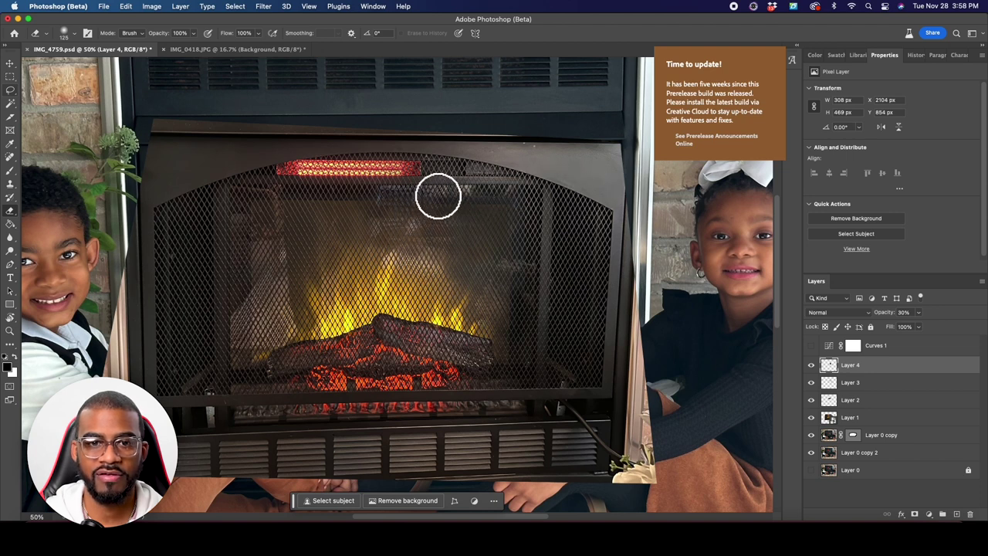
{"action": "key", "text": "v"}
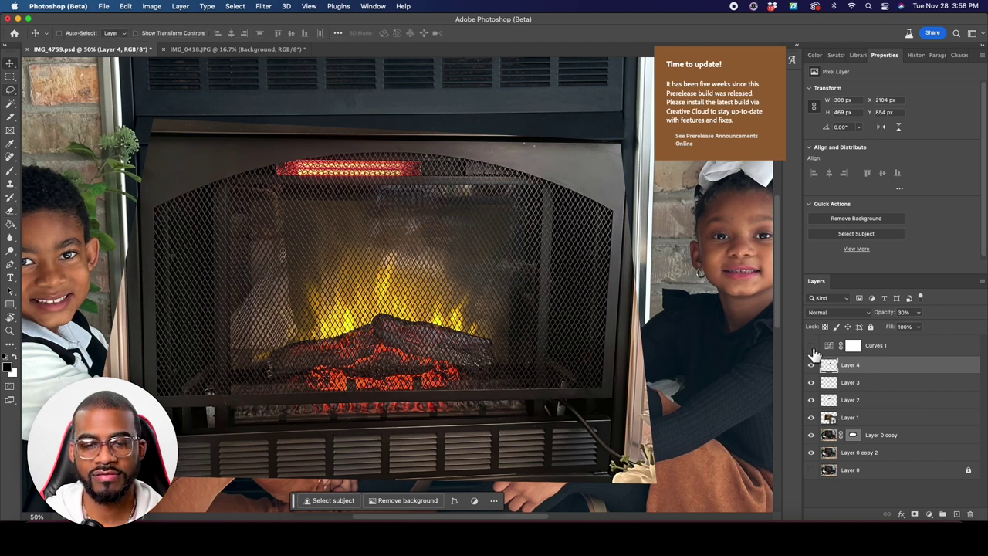
Step: Group Layer 1 through Layer 4 and clip the visible Curves 1 adjustment to the group
{"action": "left_click", "coordinate": [878, 418], "text": "shift"}
{"action": "key", "text": "super+g"}
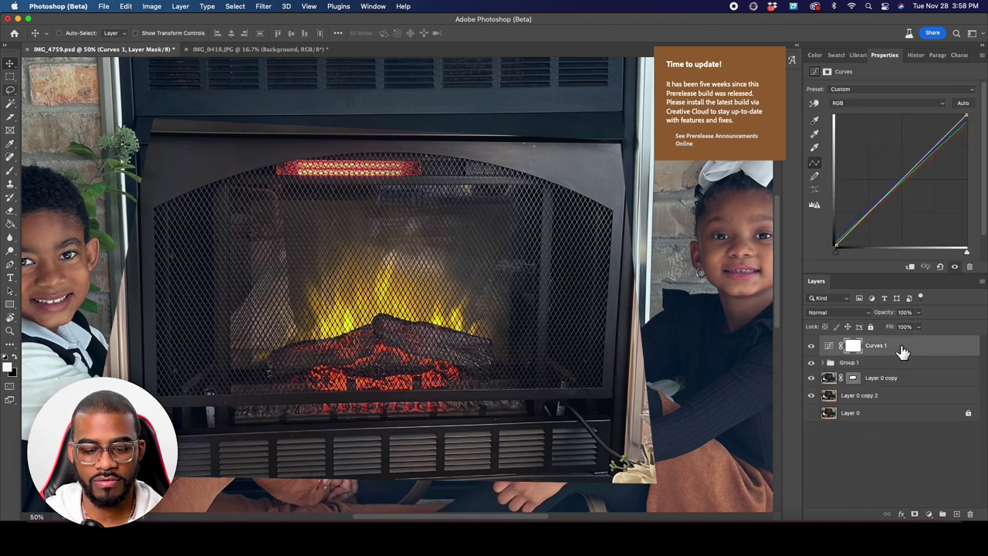
{"action": "left_click", "coordinate": [899, 348]}
{"action": "key", "text": "super+minus"}
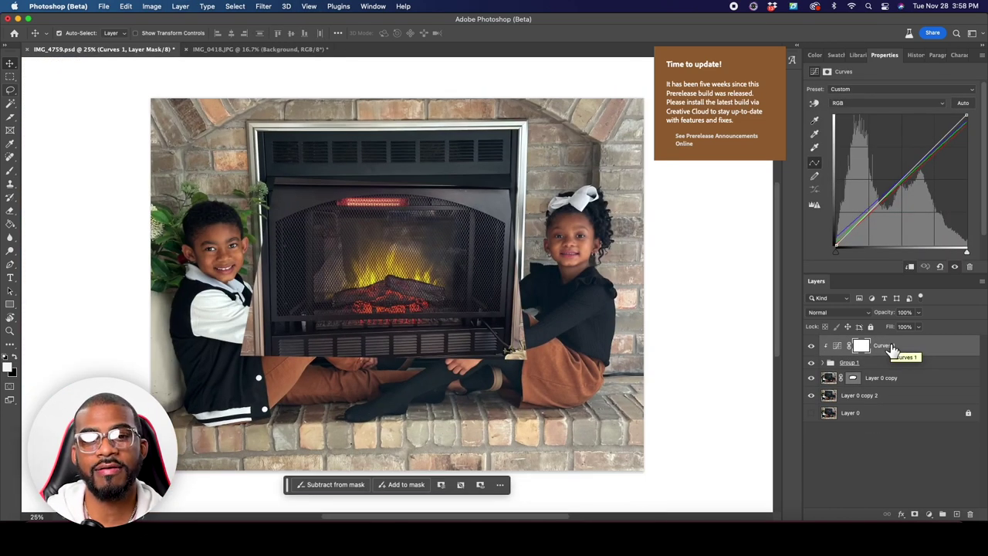
Step: Soften Layer 2's cloned patch in the upper mesh area with a 125 px Eraser at 20% opacity
{"action": "key", "text": "super+plus"}
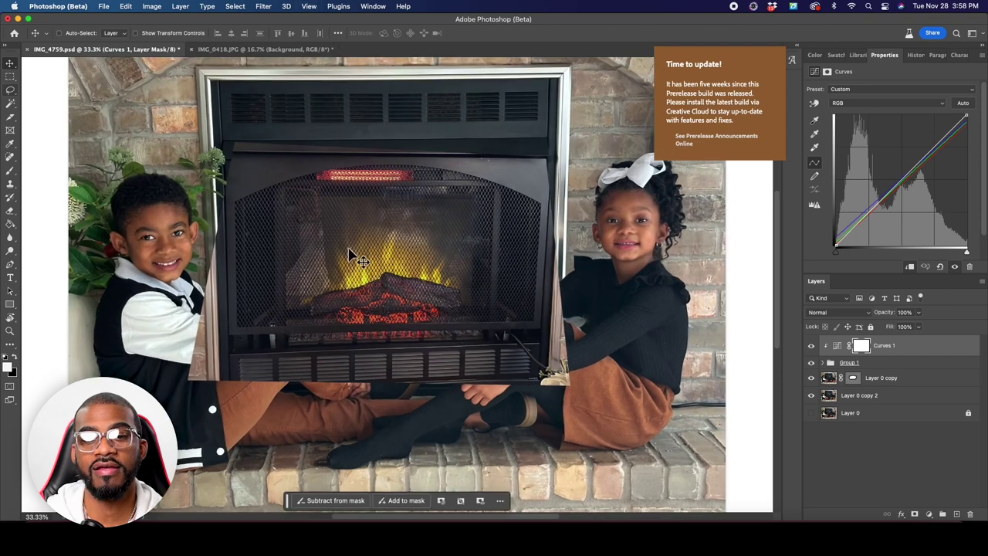
{"action": "key", "text": "super+plus"}
{"action": "scroll", "coordinate": [363, 297], "scroll_direction": "up", "scroll_amount": 2}
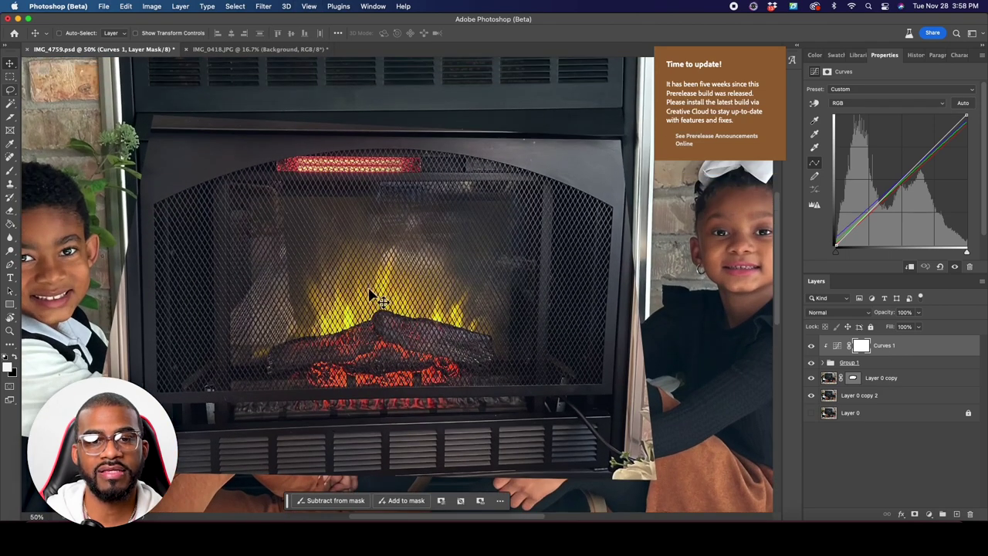
{"action": "key", "text": "super+plus"}
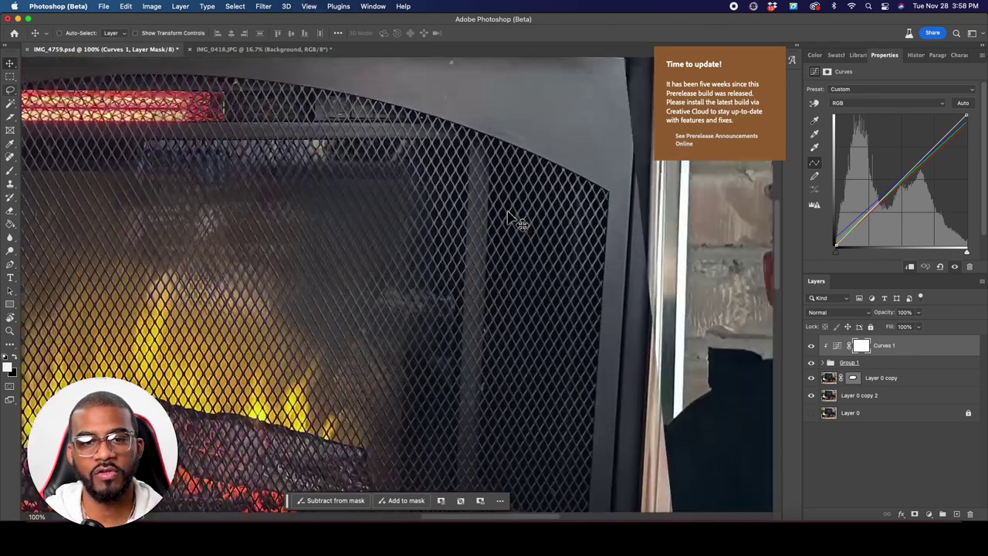
{"action": "scroll", "coordinate": [342, 260], "scroll_direction": "up", "scroll_amount": 2}
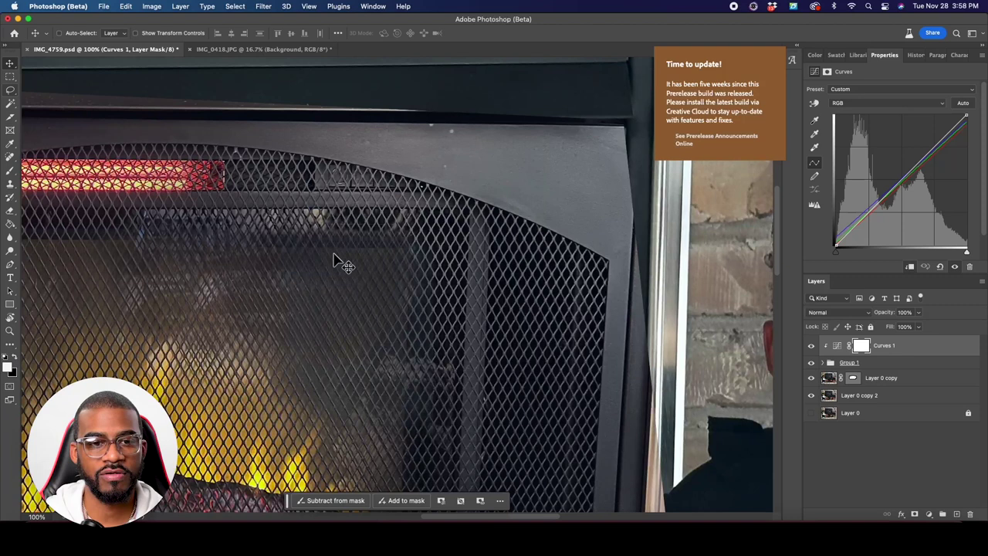
{"action": "left_click", "coordinate": [338, 247]}
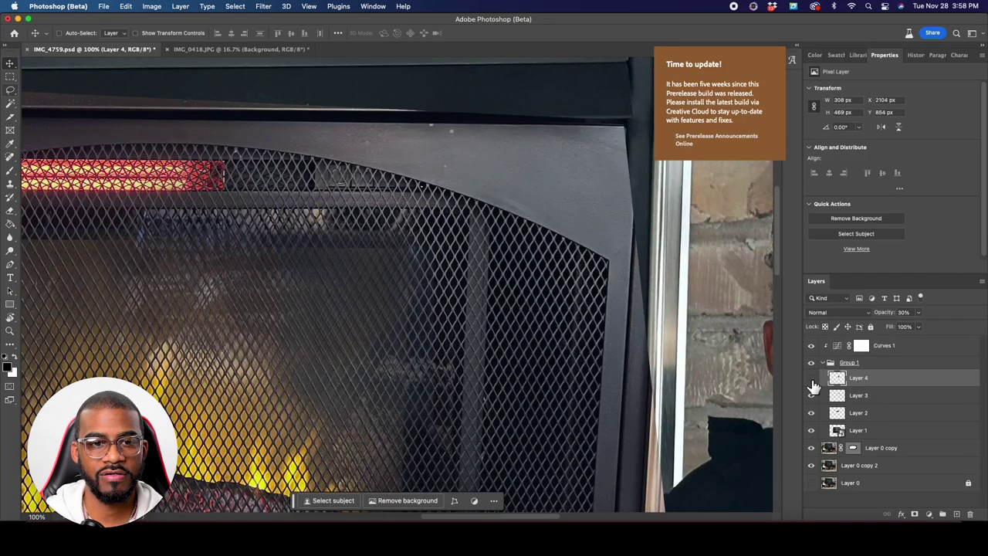
{"action": "left_click", "coordinate": [849, 413]}
{"action": "key", "text": "e"}
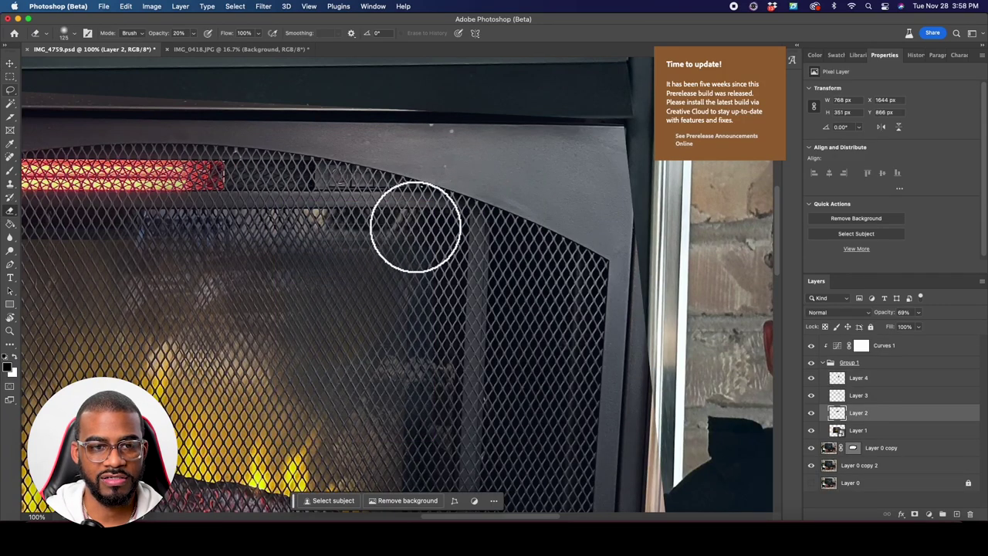
{"action": "scroll", "coordinate": [433, 338], "scroll_direction": "left", "scroll_amount": 5}
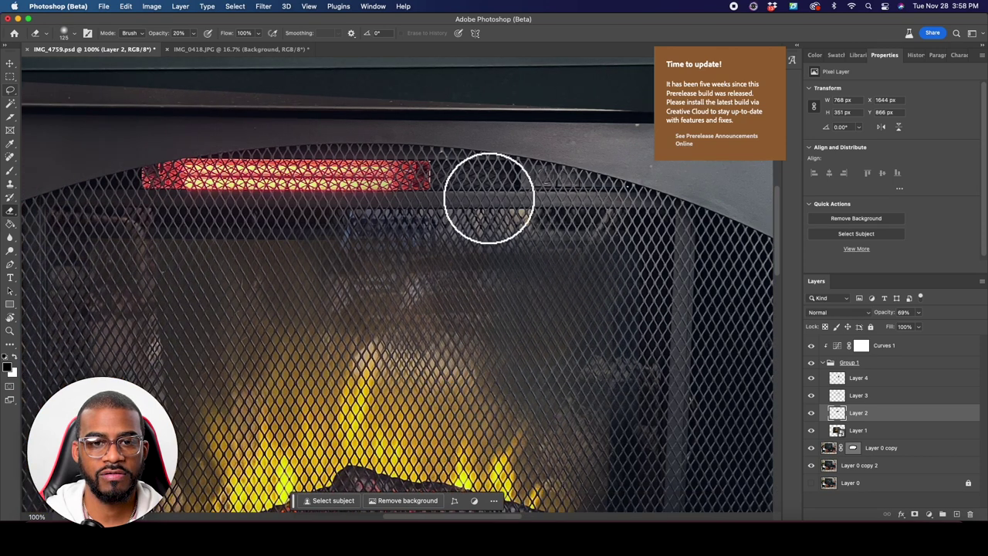
{"action": "key", "text": "v"}
Step: Examine the retouched mesh up close and in the whole photo, comparing the last edit and toggling Layer 1's visibility
{"action": "scroll", "coordinate": [498, 242], "scroll_direction": "up", "scroll_amount": 3}
{"action": "scroll", "coordinate": [498, 242], "scroll_direction": "down", "scroll_amount": 5}
{"action": "scroll", "coordinate": [498, 242], "scroll_direction": "up", "scroll_amount": 5}
{"action": "key", "text": "super+z"}
{"action": "key", "text": "super+shift+z"}
{"action": "left_click", "coordinate": [874, 397]}
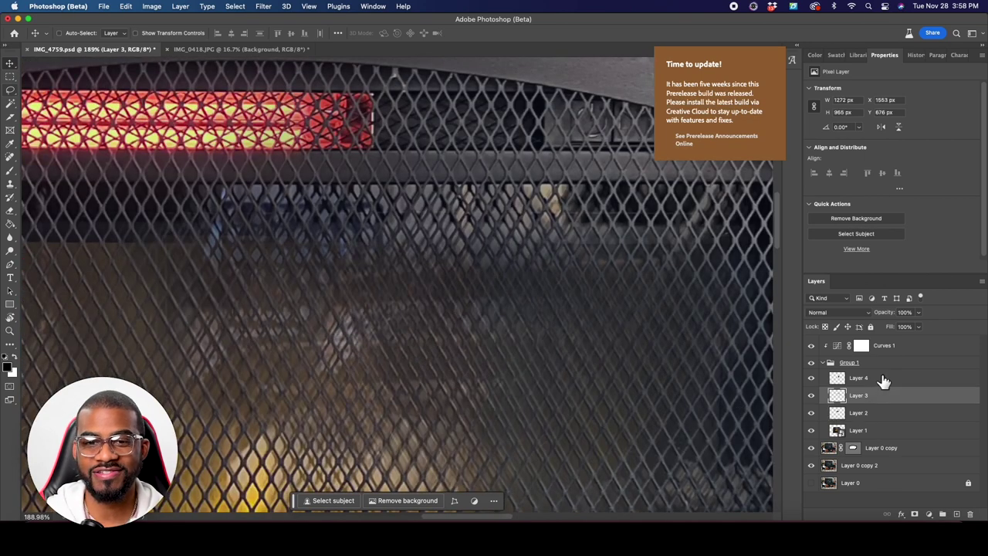
{"action": "left_click", "coordinate": [882, 380]}
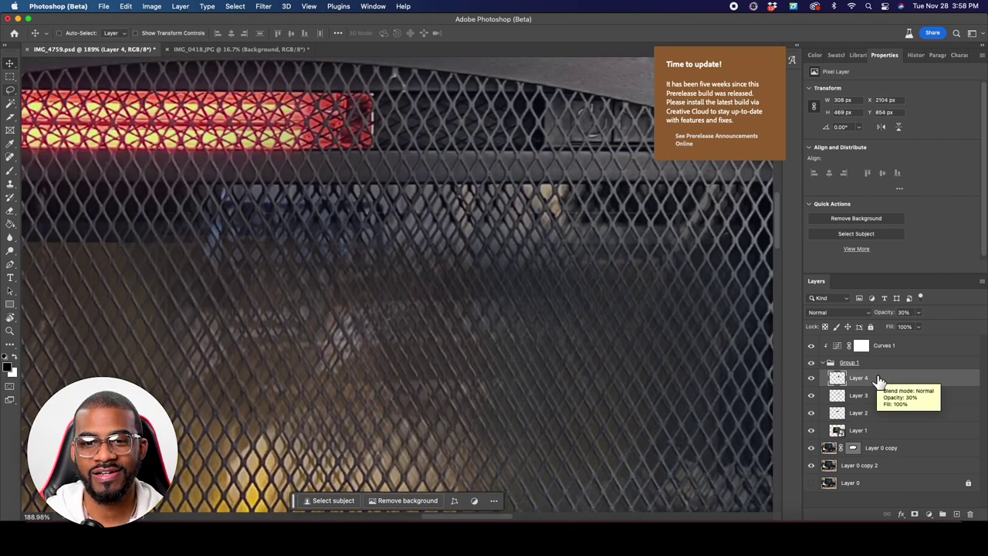
{"action": "left_click", "coordinate": [894, 432]}
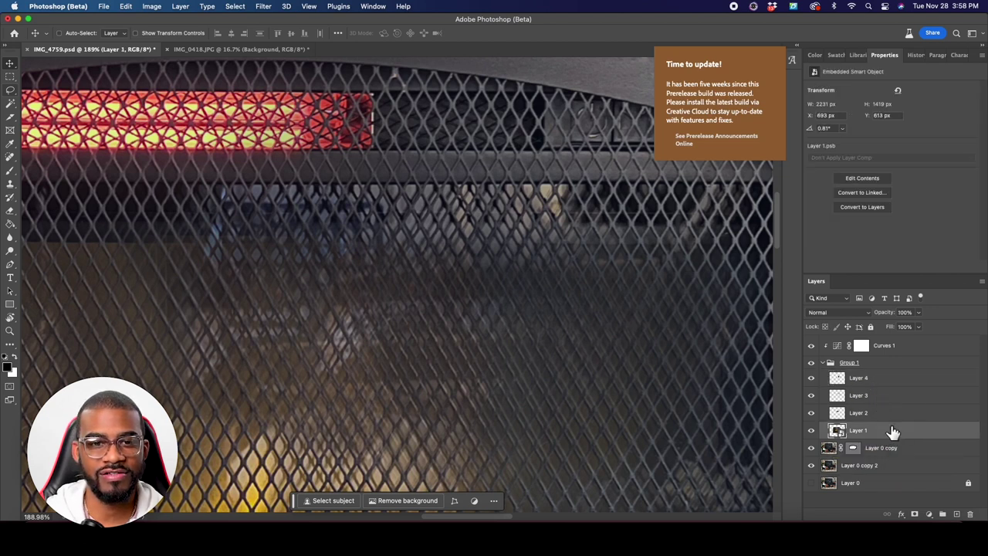
{"action": "left_click", "coordinate": [812, 431]}
{"action": "left_click", "coordinate": [811, 432]}
{"action": "key", "text": "super+0"}
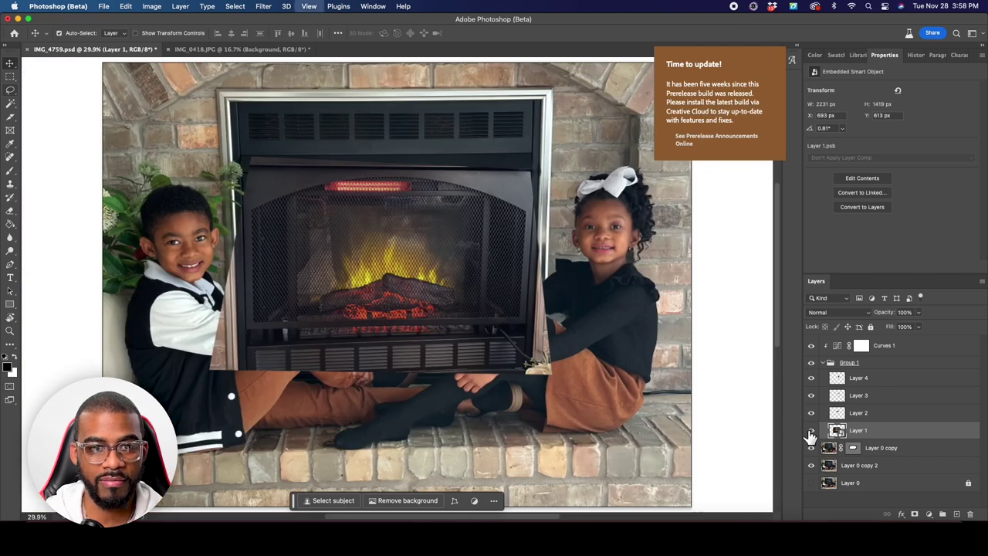
{"action": "key", "text": "super+minus"}
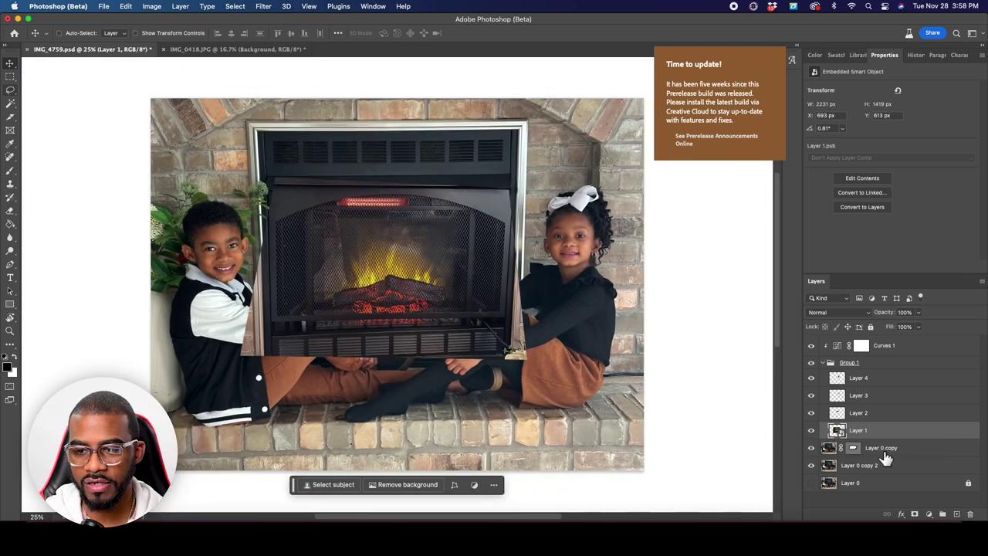
Step: Load Layer 0 copy's mask as a selection and apply it as a layer mask to Group 1
{"action": "left_click", "coordinate": [854, 449], "text": "super"}
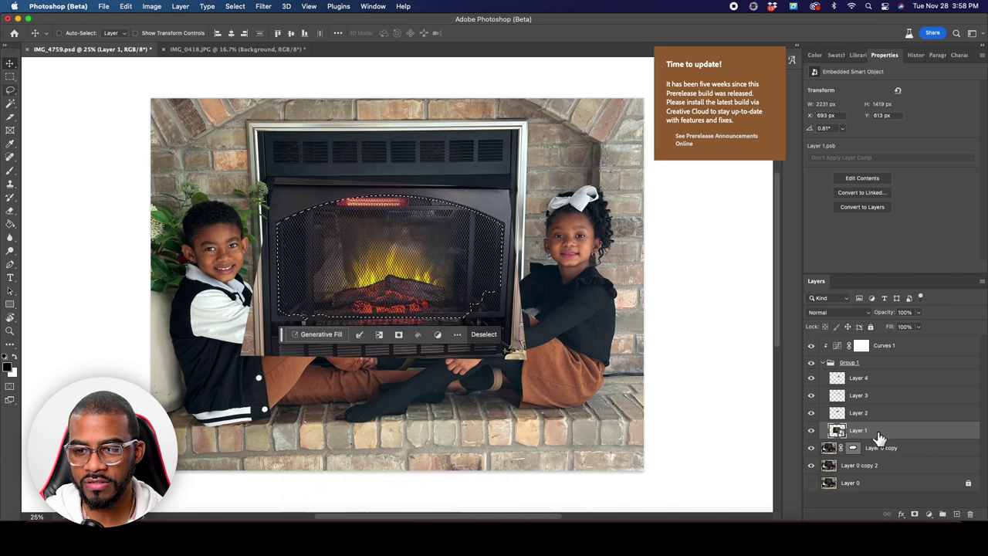
{"action": "left_click", "coordinate": [915, 514]}
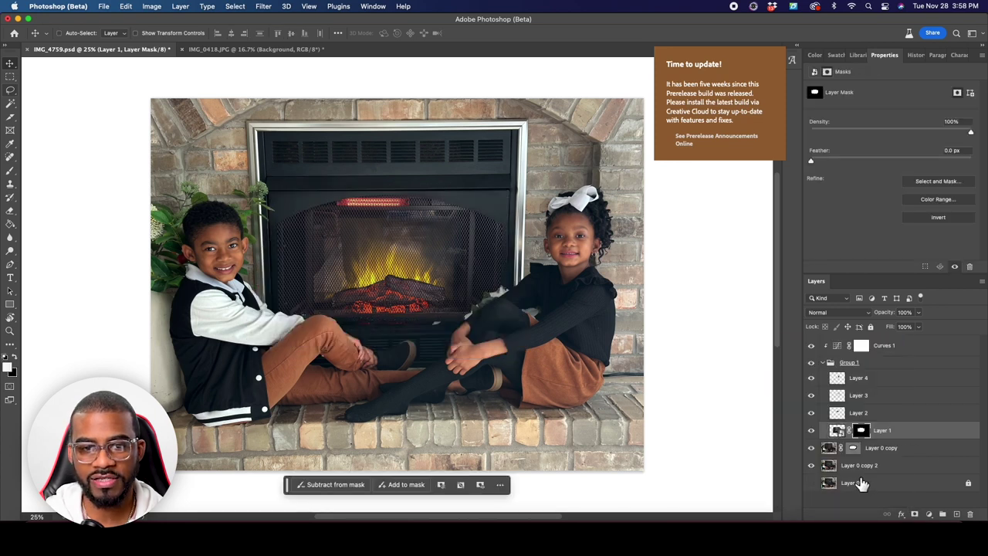
{"action": "key", "text": "super+z"}
{"action": "left_click", "coordinate": [872, 349]}
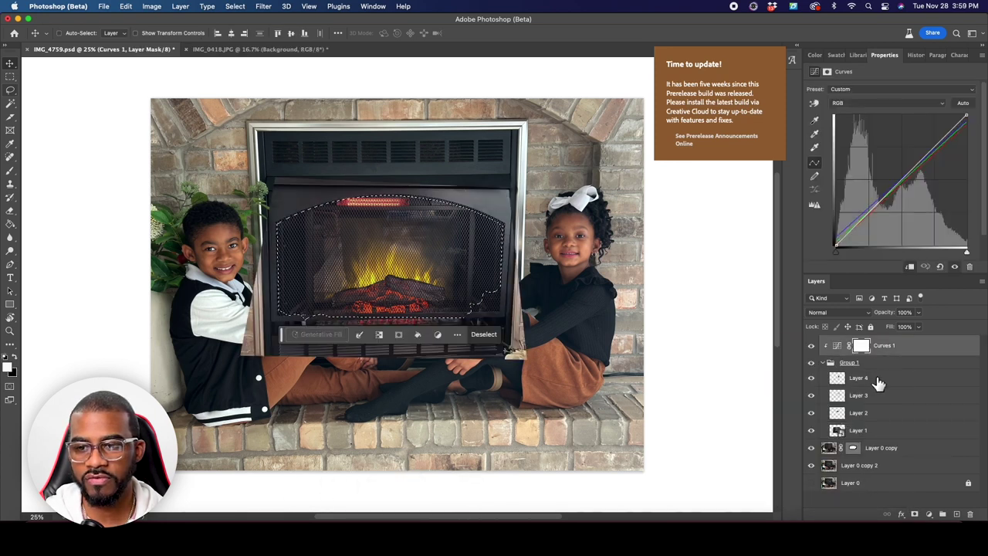
{"action": "left_click", "coordinate": [877, 365]}
{"action": "left_click", "coordinate": [915, 514]}
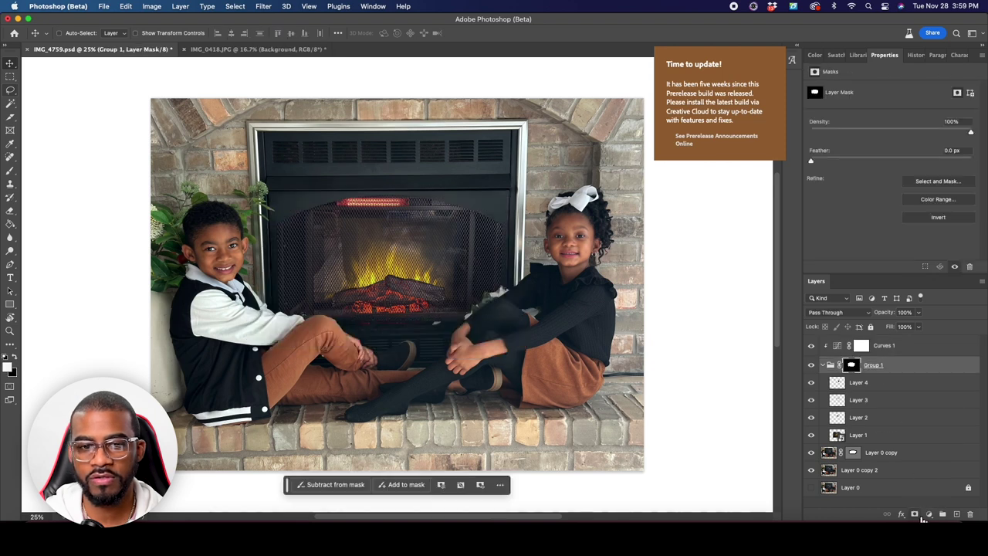
Step: Collapse Group 1 and convert it together with the clipped Curves 1 adjustment into a single smart object
{"action": "left_click", "coordinate": [828, 368]}
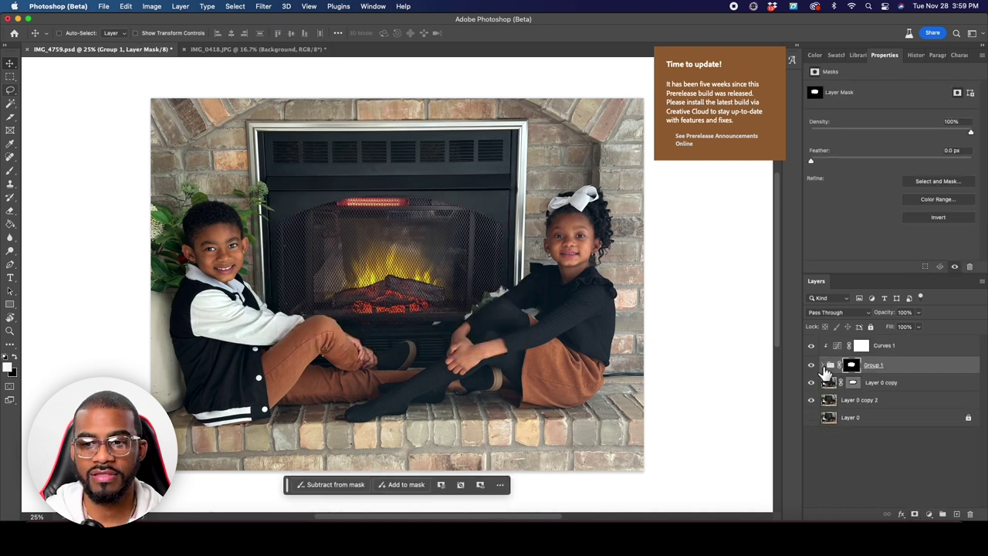
{"action": "left_click", "coordinate": [915, 346], "text": "shift"}
{"action": "right_click", "coordinate": [914, 346]}
{"action": "left_click", "coordinate": [893, 195]}
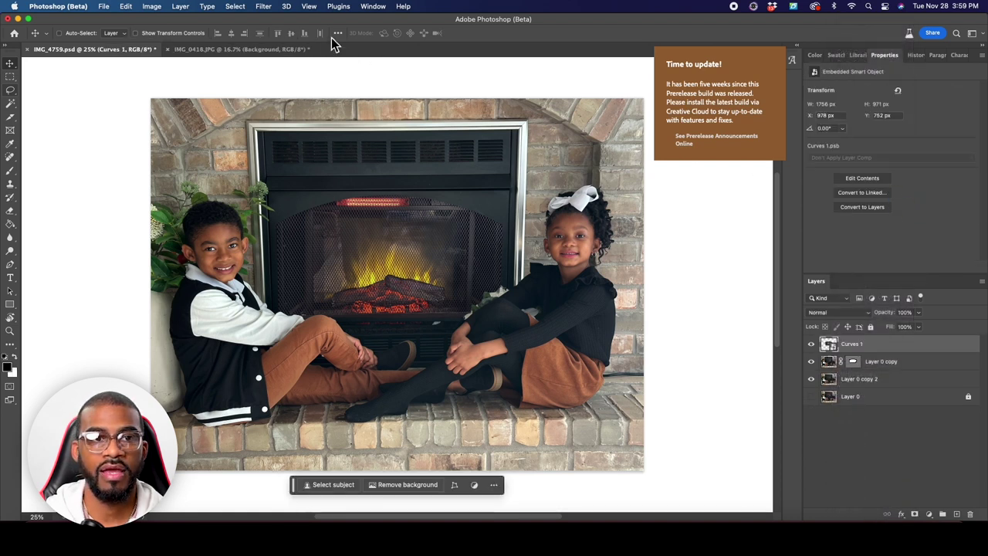
Step: Apply a Gaussian Blur with a 1.8 pixel radius to the Curves 1 smart object
{"action": "left_click", "coordinate": [263, 7]}
{"action": "mouse_move", "coordinate": [300, 157]}
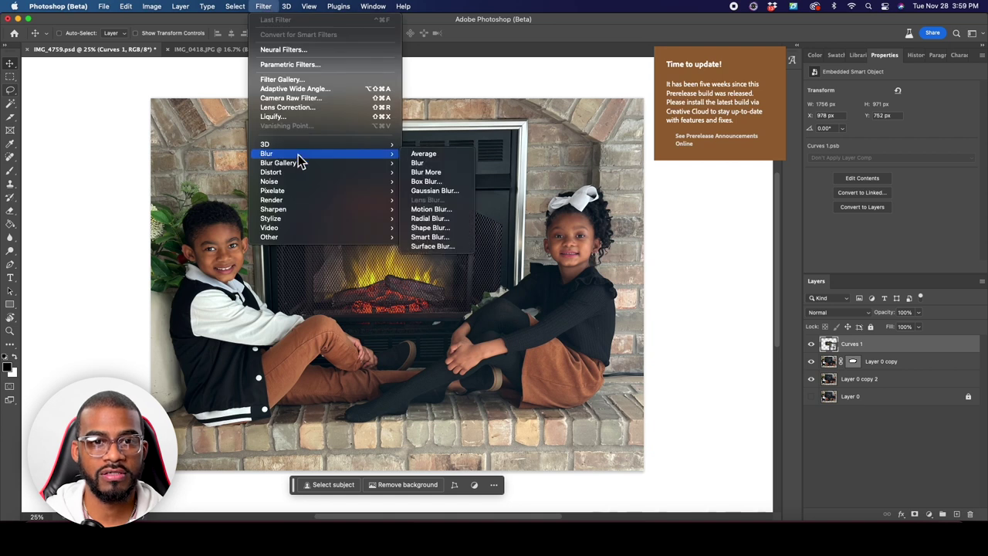
{"action": "left_click", "coordinate": [436, 190]}
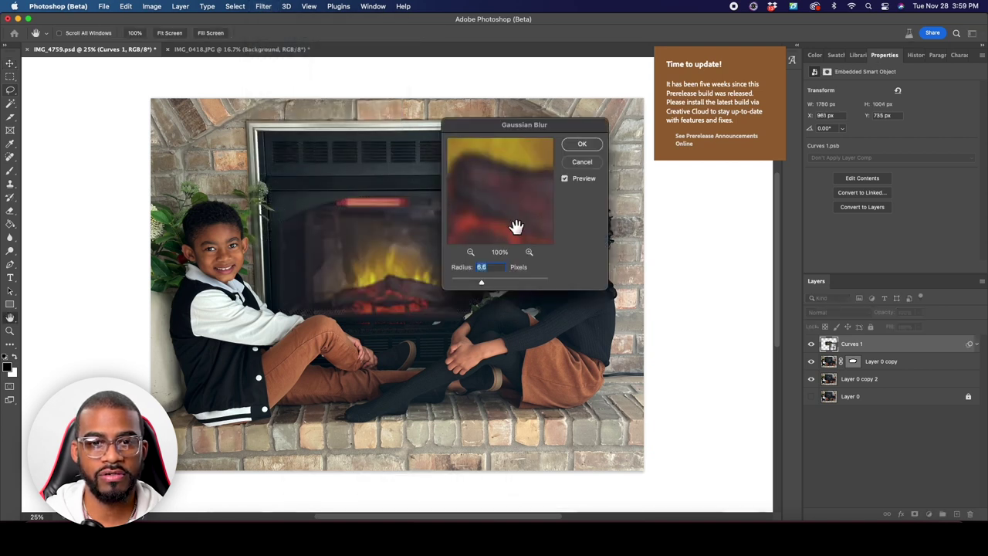
{"action": "left_click_drag", "start_coordinate": [452, 284], "coordinate": [454, 284]}
{"action": "left_click_drag", "start_coordinate": [488, 127], "coordinate": [575, 130]}
{"action": "left_click_drag", "start_coordinate": [542, 288], "coordinate": [546, 288]}
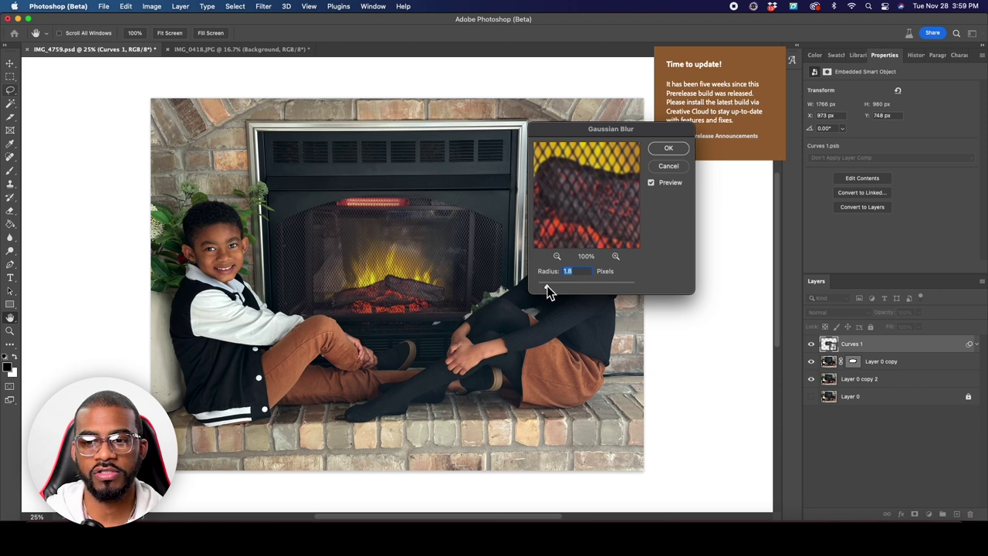
{"action": "key", "text": "Return"}
Step: Mask the blur off the flames and logs on the smart filter mask with a 125 px Eraser at 100% opacity
{"action": "left_click", "coordinate": [845, 361]}
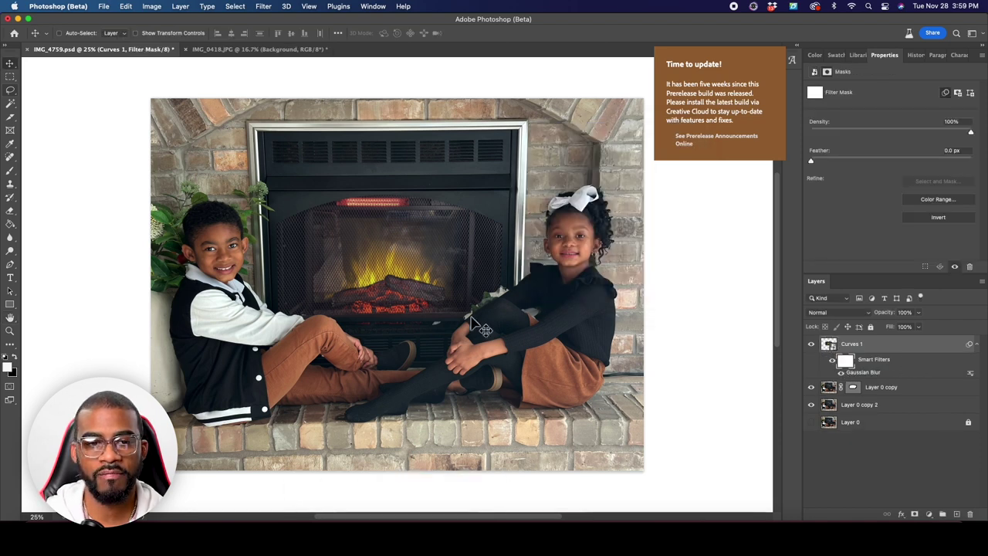
{"action": "key", "text": "e"}
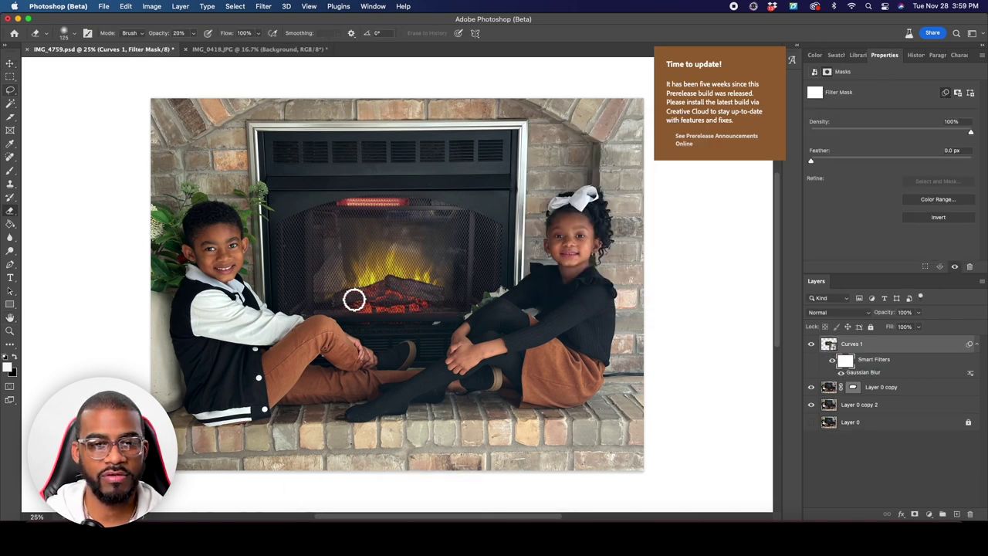
{"action": "key", "text": "0"}
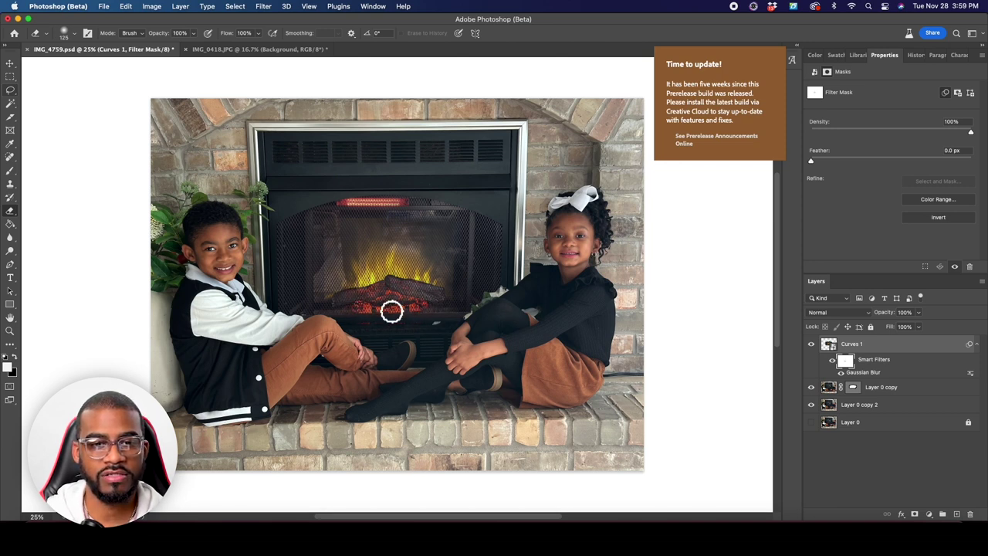
{"action": "key", "text": "super+equal"}
{"action": "key", "text": "super+equal"}
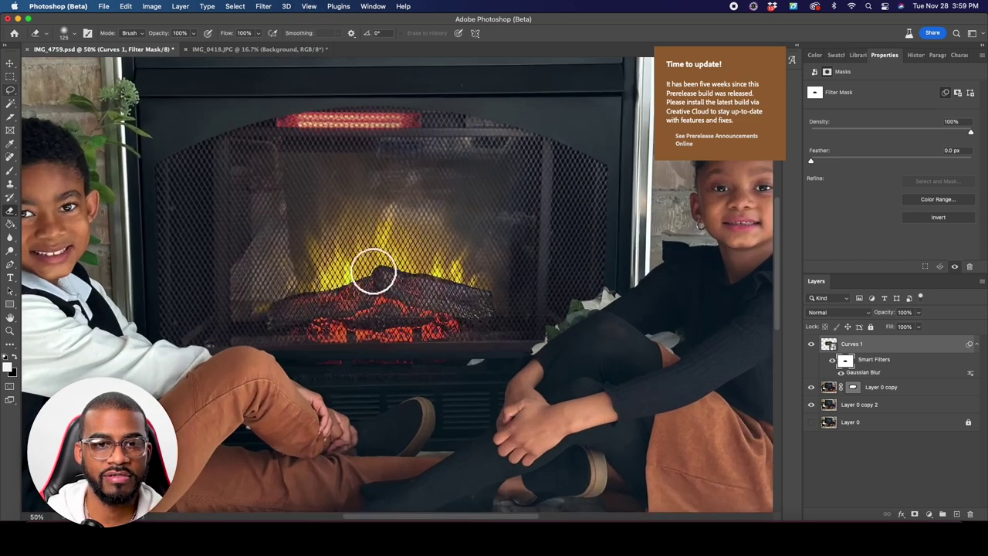
{"action": "key", "text": "super+minus"}
{"action": "key", "text": "super+minus"}
{"action": "key", "text": "v"}
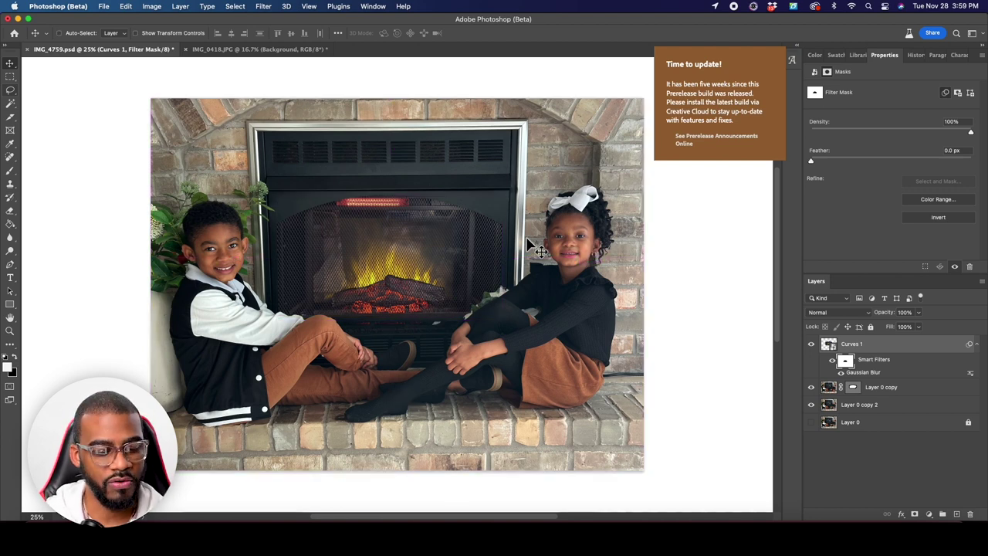
Step: Compare the photo with and without the composited fire by toggling the Curves 1 smart object's visibility, also from farther out
{"action": "key", "text": "super+Tab"}
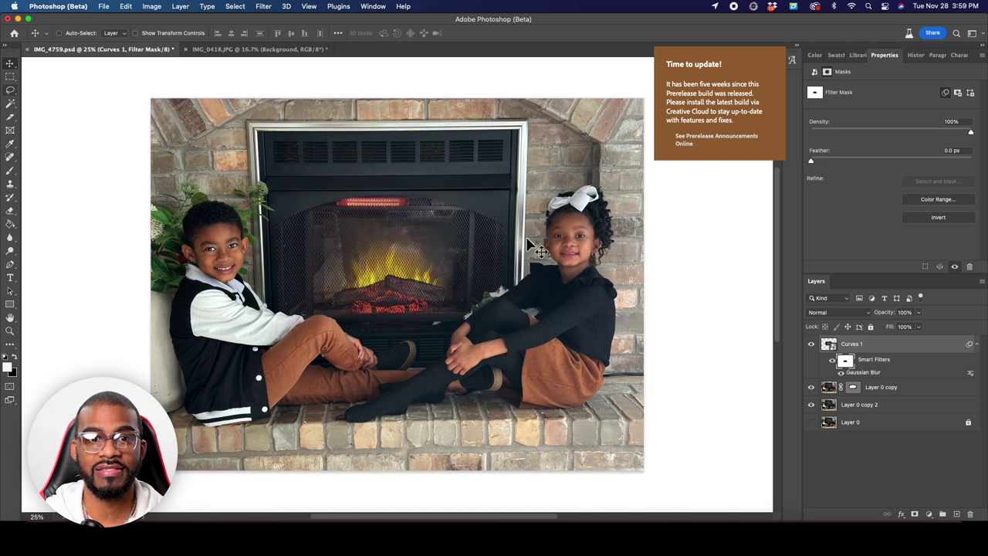
{"action": "left_click", "coordinate": [811, 344]}
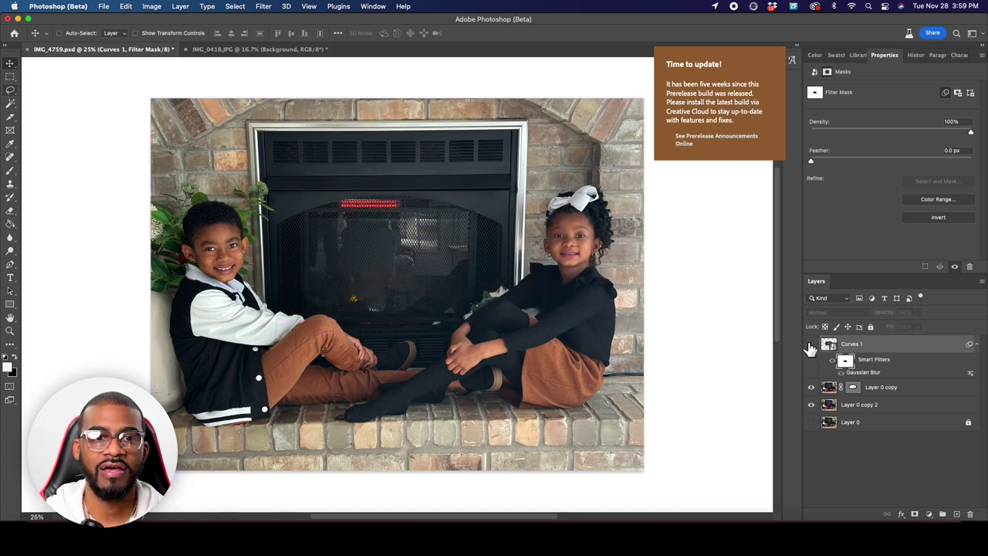
{"action": "left_click", "coordinate": [811, 344]}
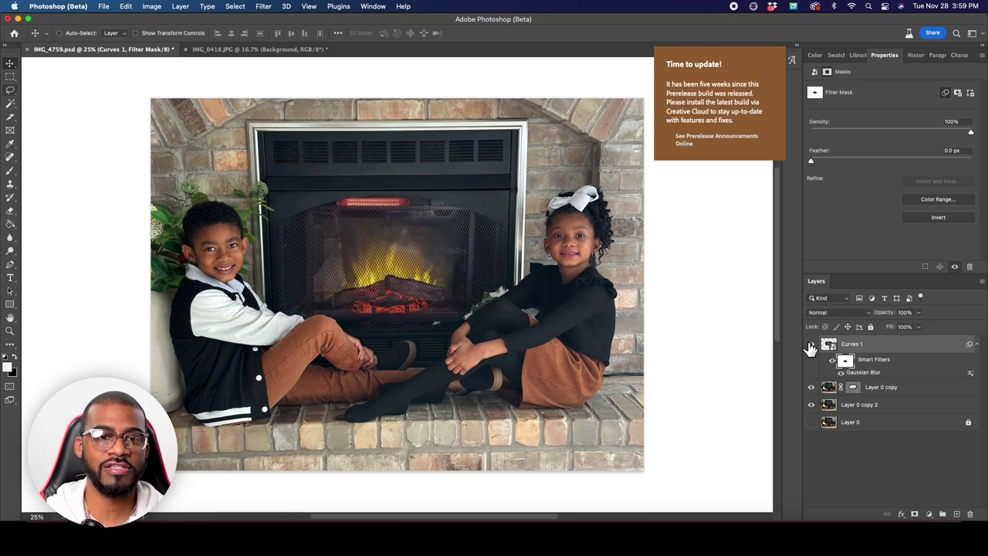
{"action": "left_click", "coordinate": [811, 344]}
{"action": "left_click", "coordinate": [810, 345]}
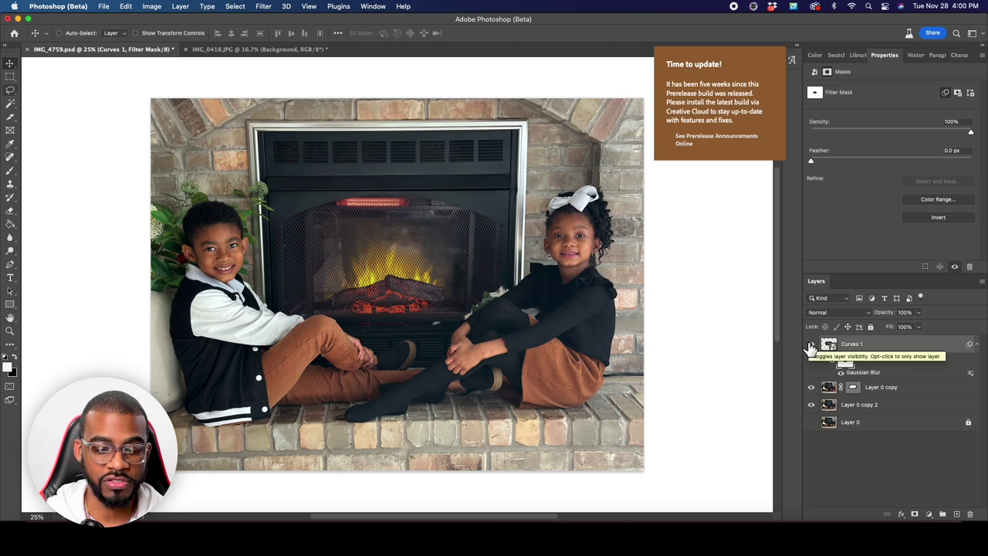
{"action": "key", "text": "super+minus"}
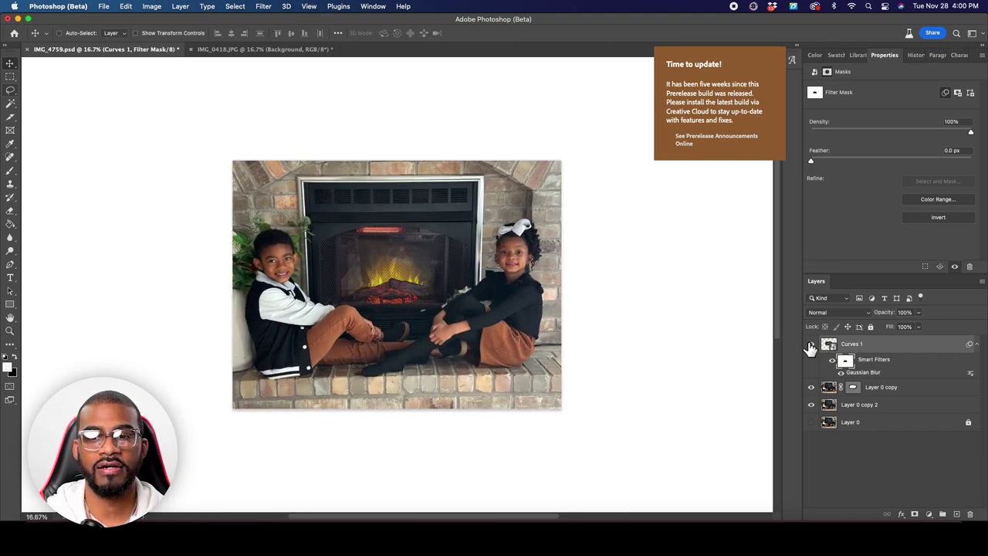
{"action": "left_click", "coordinate": [812, 344]}
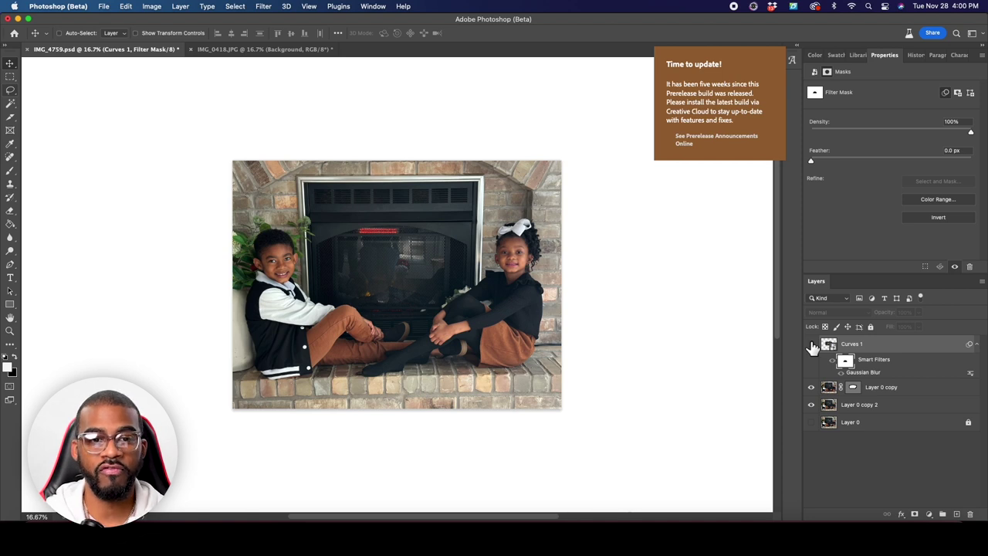
{"action": "left_click", "coordinate": [811, 345]}
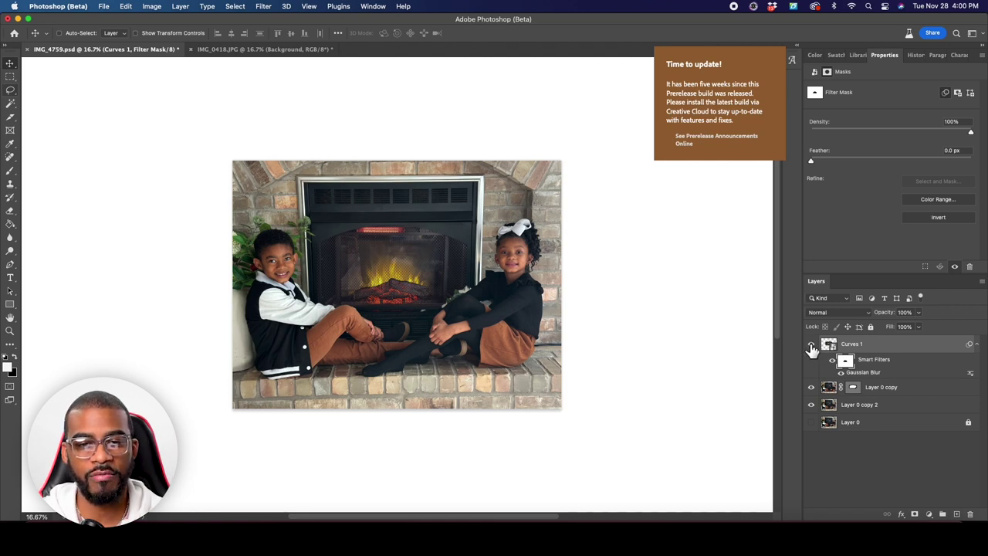
{"action": "left_click", "coordinate": [812, 345]}
{"action": "left_click", "coordinate": [811, 345]}
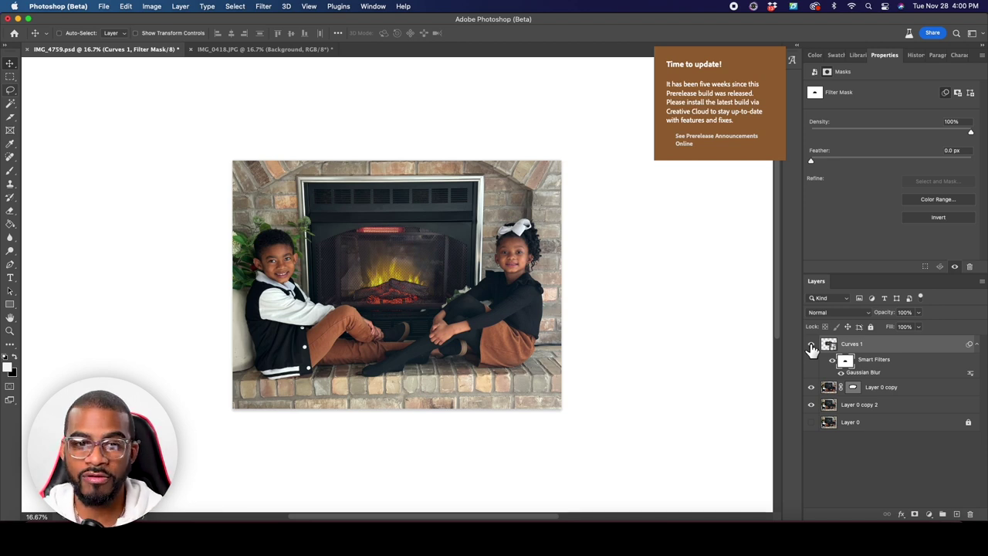
{"action": "left_click", "coordinate": [811, 345]}
{"action": "left_click", "coordinate": [811, 345]}
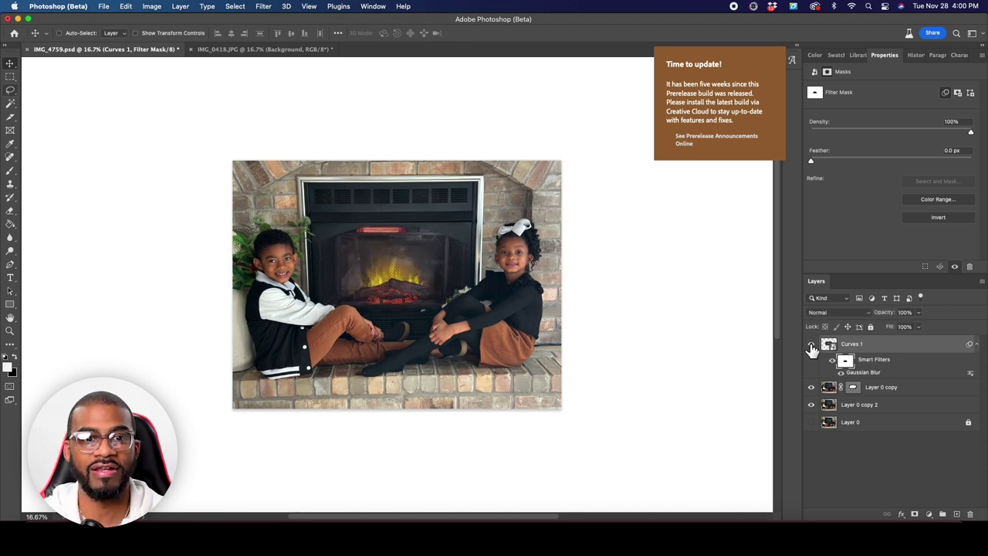
{"action": "left_click", "coordinate": [812, 345]}
{"action": "left_click", "coordinate": [811, 346]}
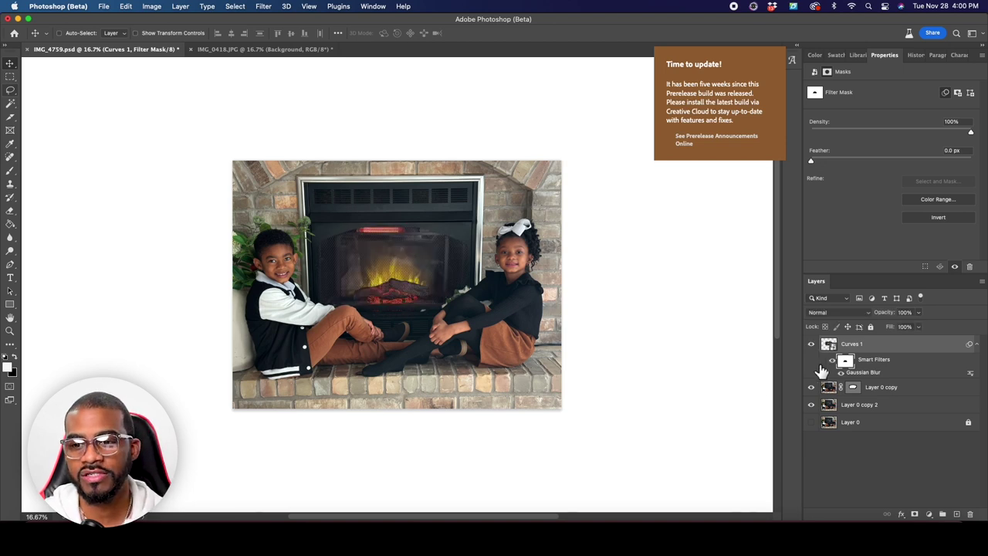
Step: Collapse the Curves 1 layer's smart filter list and save IMG_4759.psd
{"action": "left_click", "coordinate": [976, 345]}
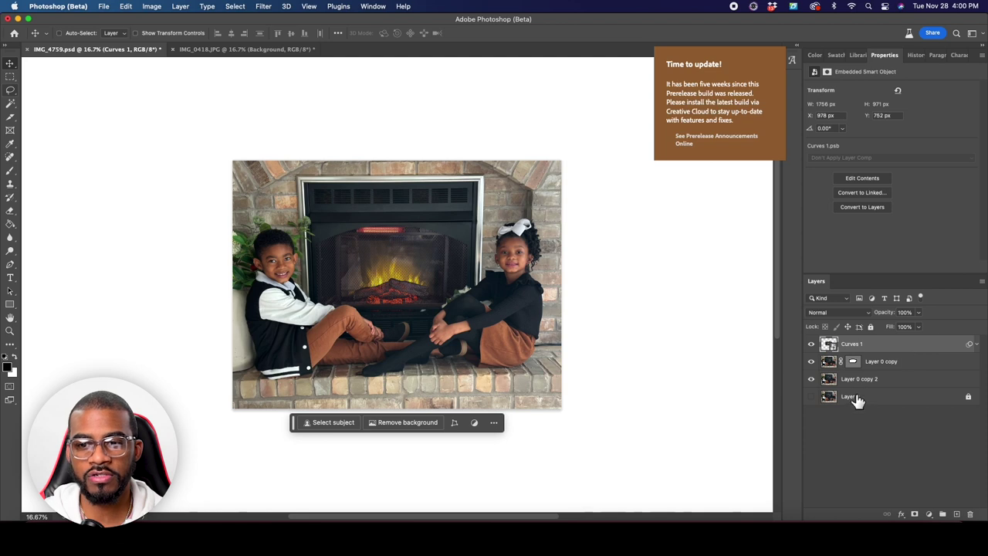
{"action": "key", "text": "super+s"}
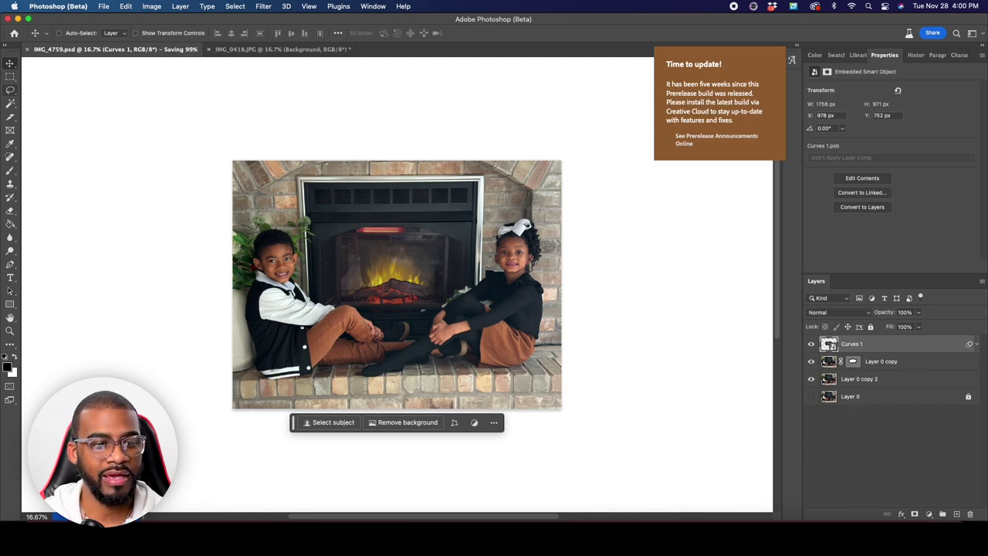
Step: Switch to Finder and preview the original IMG_4759.JPG from the Downloads folder
{"action": "left_click", "coordinate": [34, 534]}
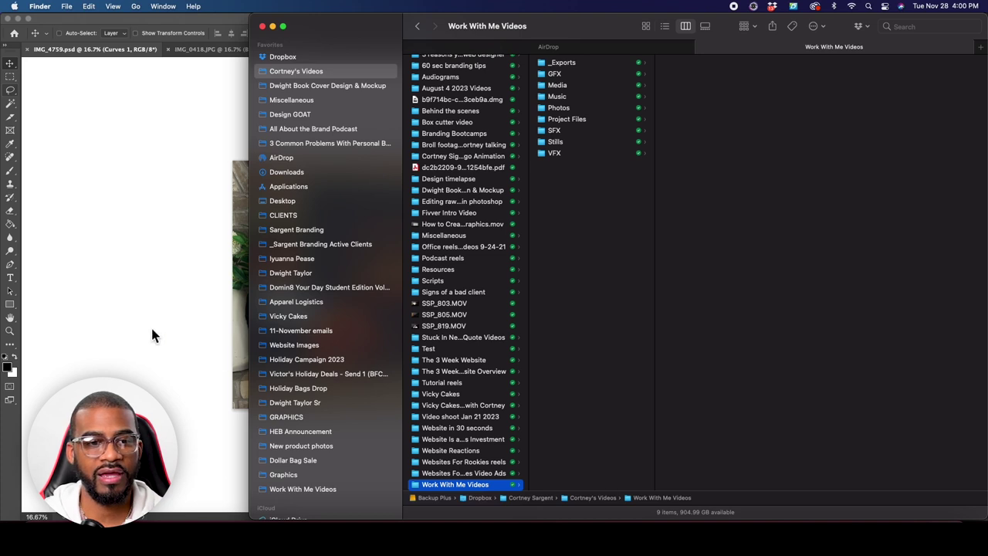
{"action": "key", "text": "super+Tab"}
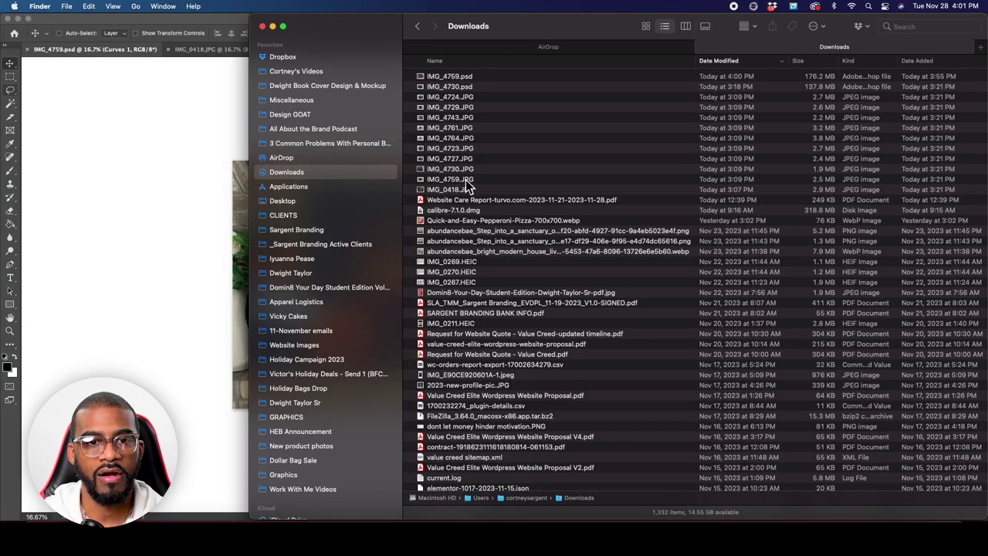
{"action": "left_click", "coordinate": [465, 179]}
{"action": "key", "text": "space"}
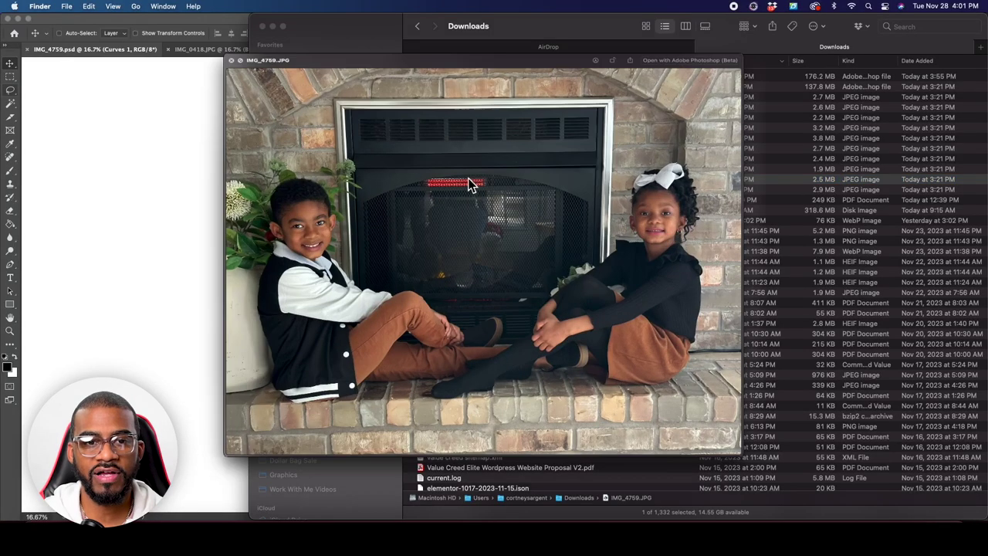
Step: Browse the previews of the other fireplace photos up to IMG_4730.psd and back to IMG_4743.JPG
{"action": "key", "text": "Up"}
{"action": "key", "text": "Up"}
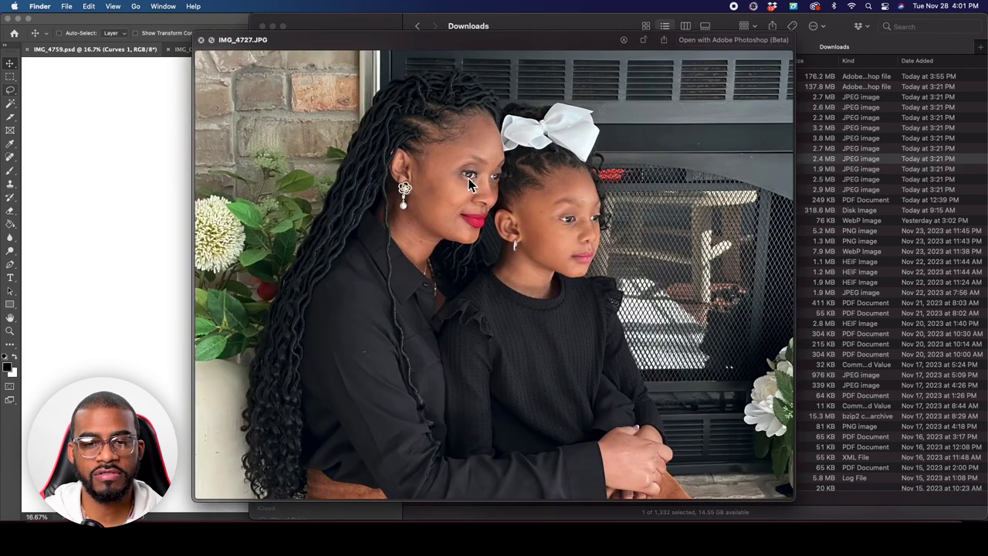
{"action": "key", "text": "Up"}
{"action": "key", "text": "Up"}
{"action": "key", "text": "Up"}
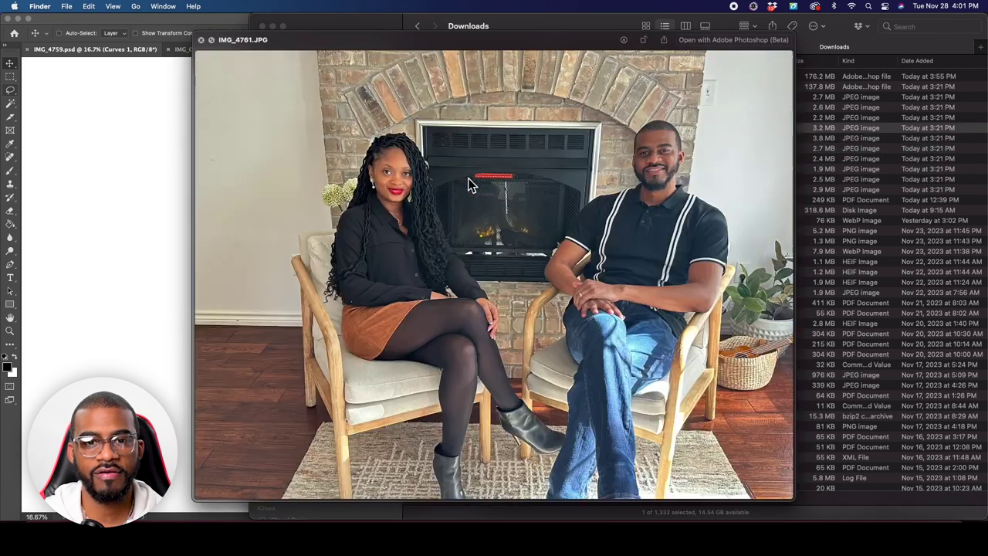
{"action": "key", "text": "Up"}
{"action": "key", "text": "Up"}
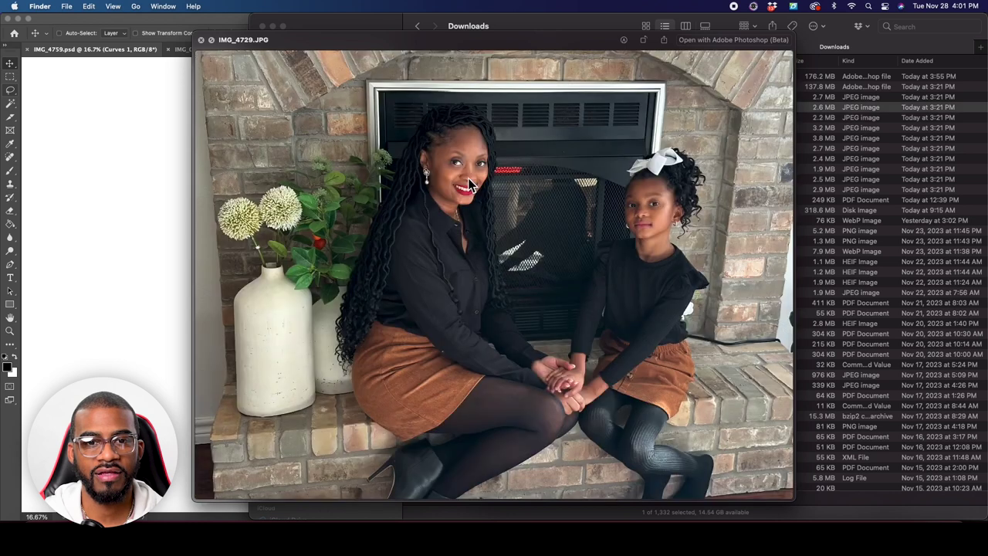
{"action": "key", "text": "Up"}
{"action": "key", "text": "Up"}
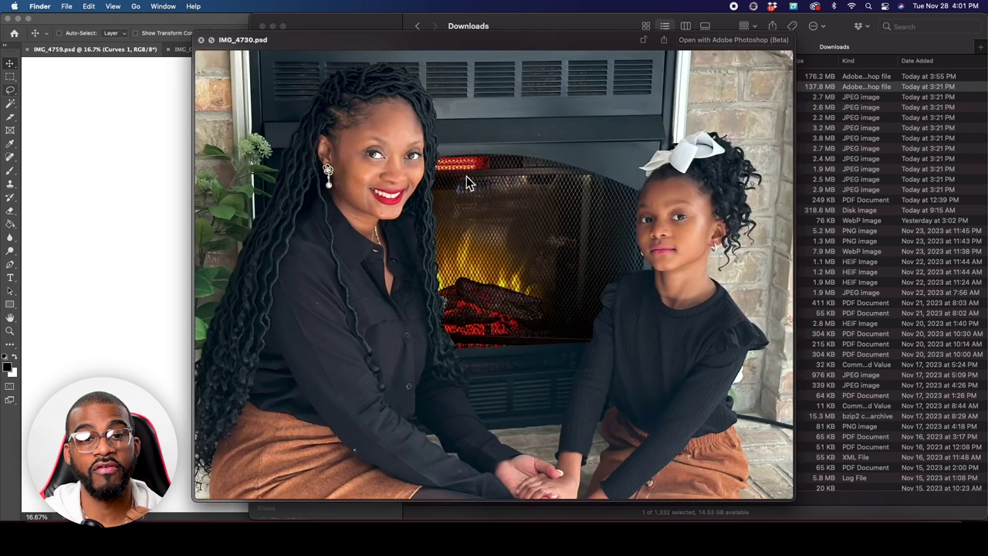
{"action": "key", "text": "space"}
{"action": "key", "text": "space"}
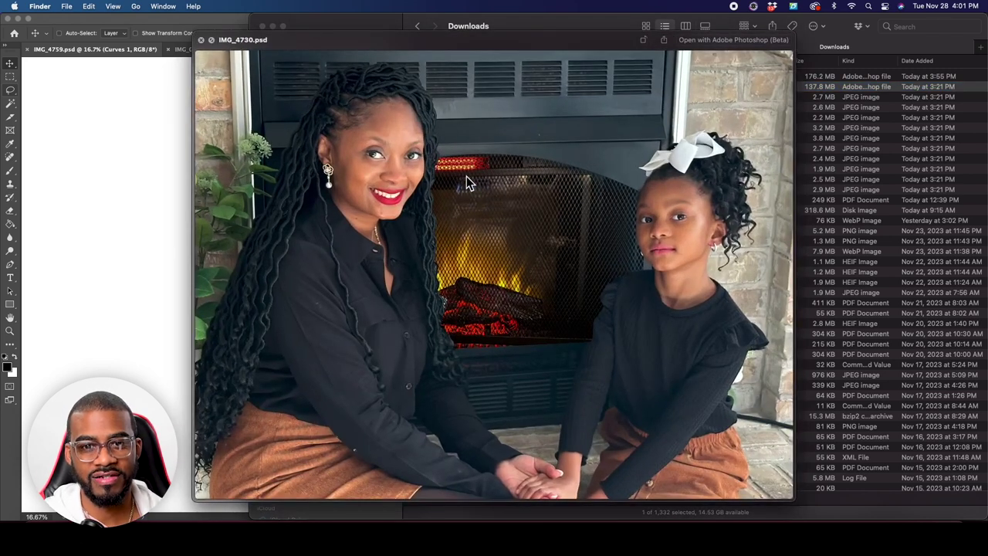
{"action": "key", "text": "Down"}
{"action": "key", "text": "Down"}
{"action": "key", "text": "Down"}
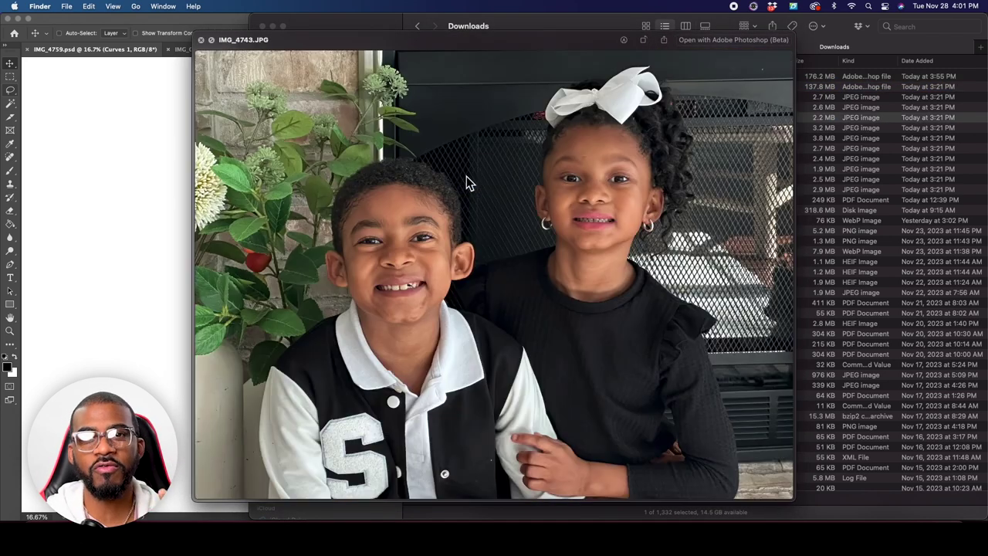
Step: Close the file preview and open IMG_4743.JPG from Downloads in Photoshop
{"action": "key", "text": "Down"}
{"action": "key", "text": "Up"}
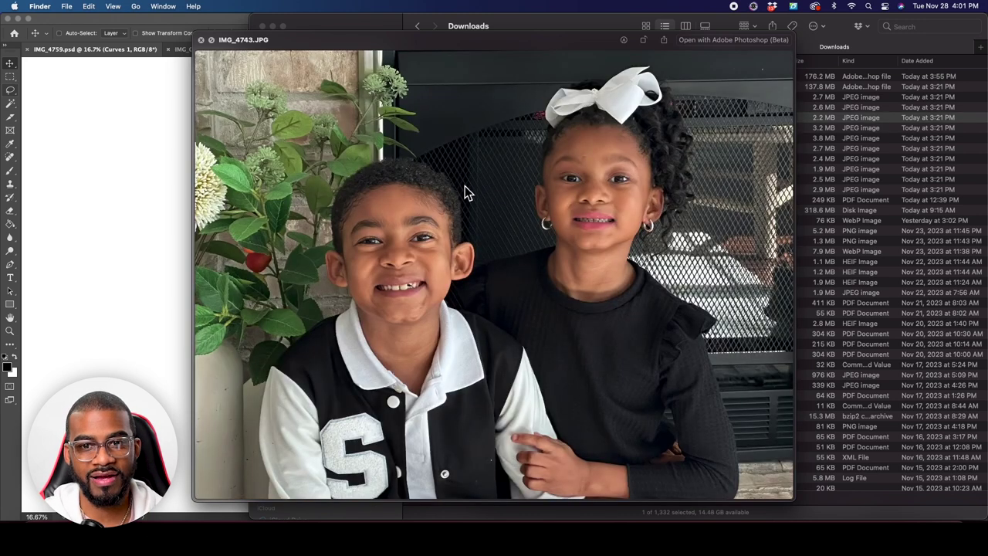
{"action": "key", "text": "space"}
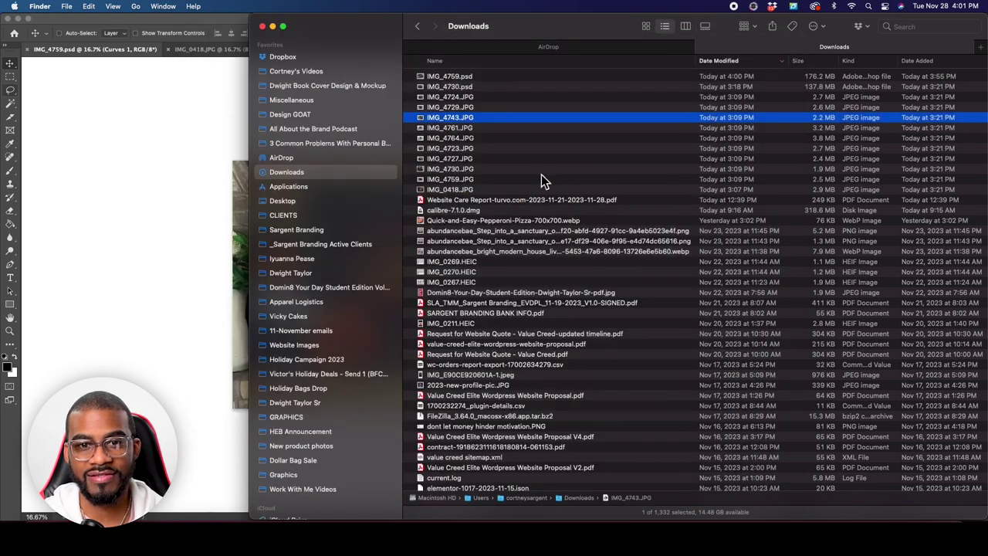
{"action": "double_click", "coordinate": [453, 119]}
Step: Start a Pen path at the photo's right edge and curve it along the fireplace screen's upper edge to the girl's hair
{"action": "key", "text": "p"}
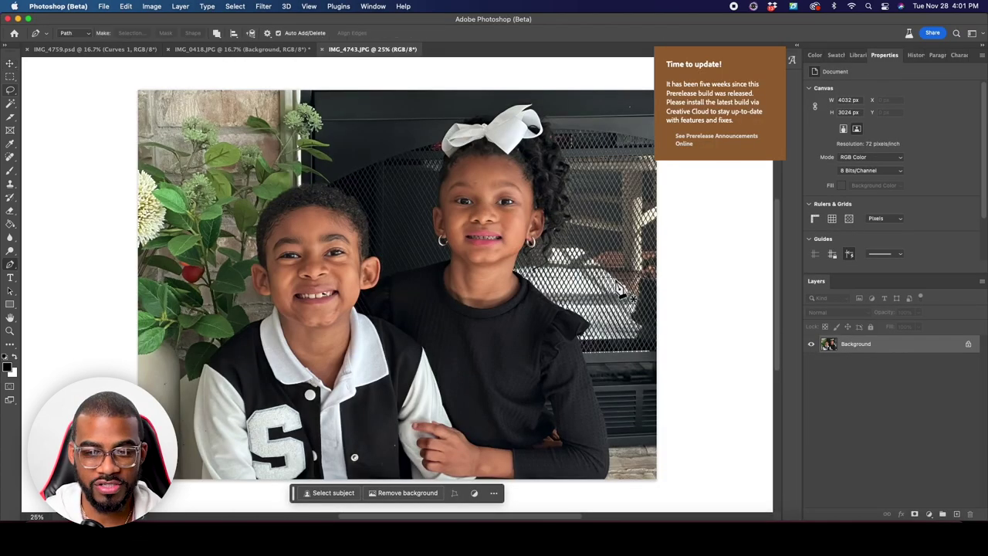
{"action": "scroll", "coordinate": [571, 220], "scroll_direction": "right", "scroll_amount": 3}
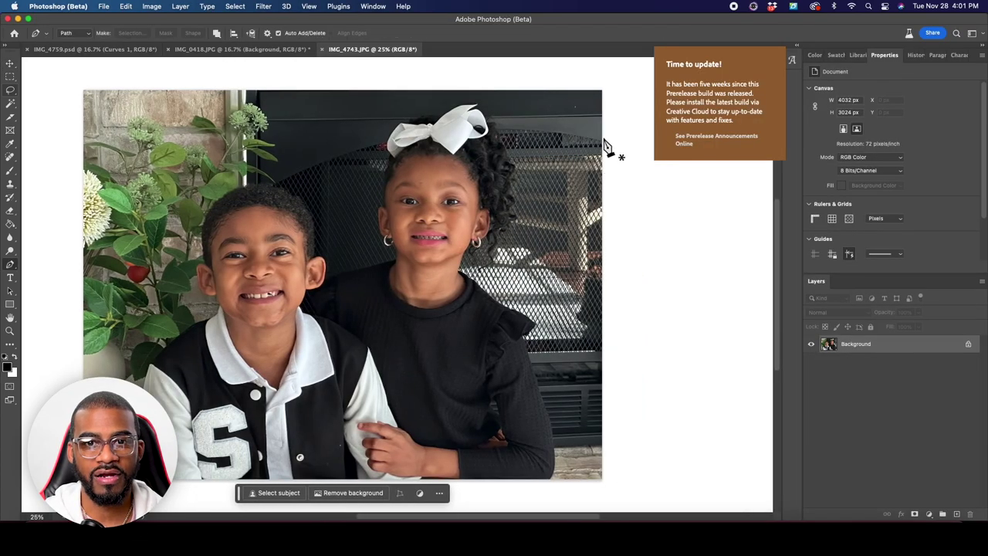
{"action": "left_click", "coordinate": [603, 143]}
{"action": "left_click_drag", "start_coordinate": [496, 129], "coordinate": [455, 130]}
{"action": "left_click_drag", "start_coordinate": [504, 131], "coordinate": [508, 141]}
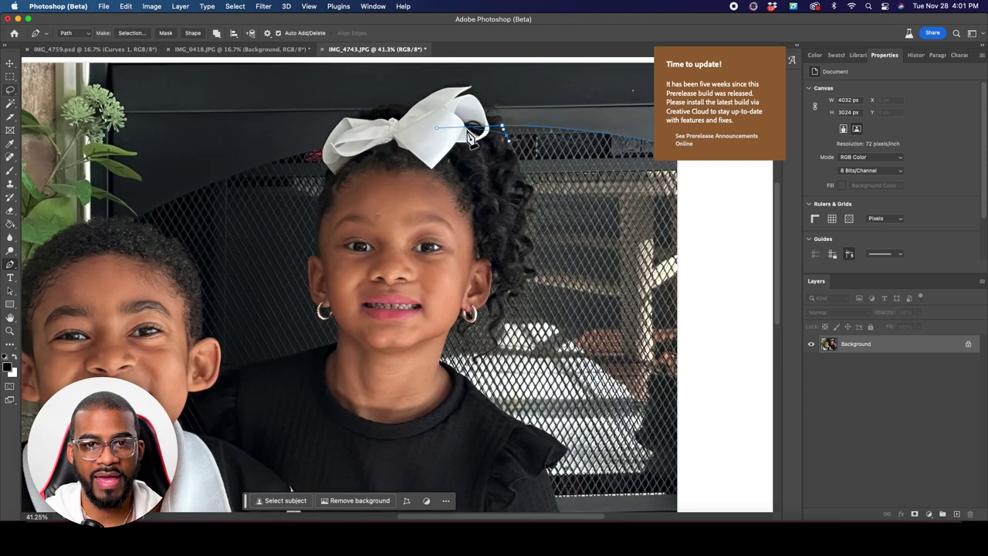
Step: Trace the outer edge of the girl's curly ponytail down to the tip of its lowest curl with the Pen tool
{"action": "left_click", "coordinate": [513, 152]}
{"action": "left_click_drag", "start_coordinate": [518, 175], "coordinate": [527, 212]}
{"action": "left_click", "coordinate": [533, 191]}
{"action": "left_click", "coordinate": [529, 210]}
{"action": "left_click", "coordinate": [525, 221]}
{"action": "left_click", "coordinate": [523, 231]}
{"action": "left_click", "coordinate": [533, 247]}
{"action": "left_click", "coordinate": [525, 258]}
{"action": "left_click", "coordinate": [524, 265]}
{"action": "left_click", "coordinate": [534, 277]}
{"action": "left_click", "coordinate": [524, 283]}
{"action": "left_click", "coordinate": [524, 291]}
{"action": "left_click", "coordinate": [515, 296]}
{"action": "left_click", "coordinate": [507, 313]}
{"action": "left_click", "coordinate": [495, 328]}
{"action": "left_click", "coordinate": [493, 337]}
{"action": "left_click_drag", "start_coordinate": [494, 352], "coordinate": [484, 355]}
Step: Continue the path up the inner side of the hanging curl and around the small strands beside the girl's ear
{"action": "scroll", "coordinate": [495, 346], "scroll_direction": "up", "scroll_amount": 5}
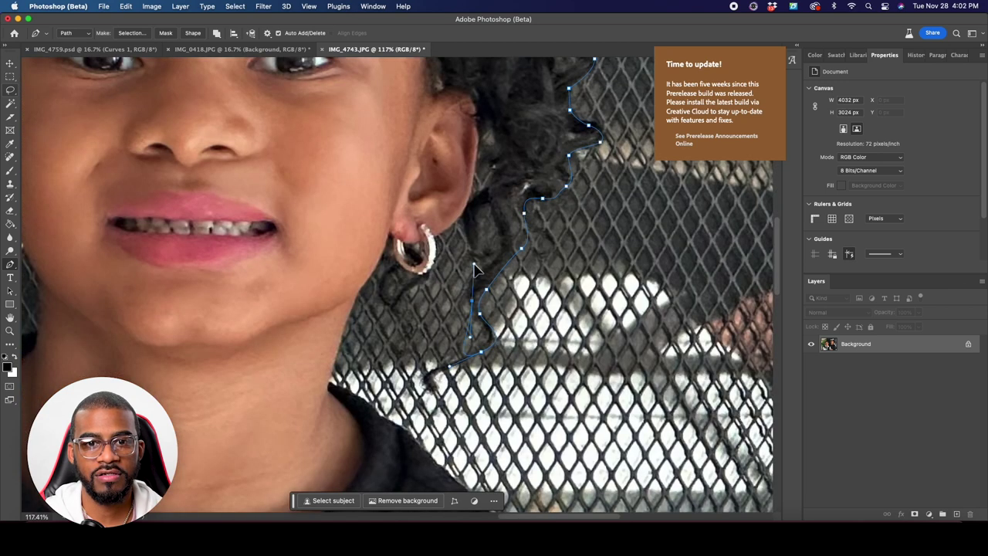
{"action": "left_click_drag", "start_coordinate": [499, 252], "coordinate": [512, 232]}
{"action": "left_click", "coordinate": [491, 203]}
{"action": "left_click", "coordinate": [478, 206]}
{"action": "left_click", "coordinate": [474, 227]}
{"action": "left_click", "coordinate": [471, 248]}
{"action": "left_click", "coordinate": [464, 224]}
{"action": "left_click", "coordinate": [460, 218]}
Step: Trace around the girl's hoop earring beside the ponytail, along her jaw and neck, and onto her collar
{"action": "left_click", "coordinate": [434, 236]}
{"action": "left_click_drag", "start_coordinate": [433, 261], "coordinate": [425, 273]}
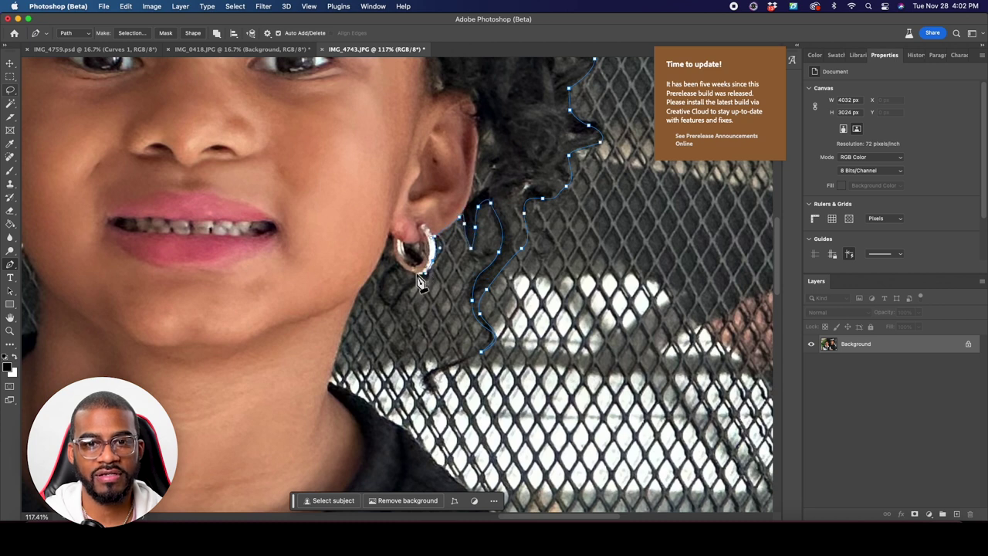
{"action": "left_click", "coordinate": [390, 231]}
{"action": "left_click", "coordinate": [372, 274]}
{"action": "left_click", "coordinate": [359, 290]}
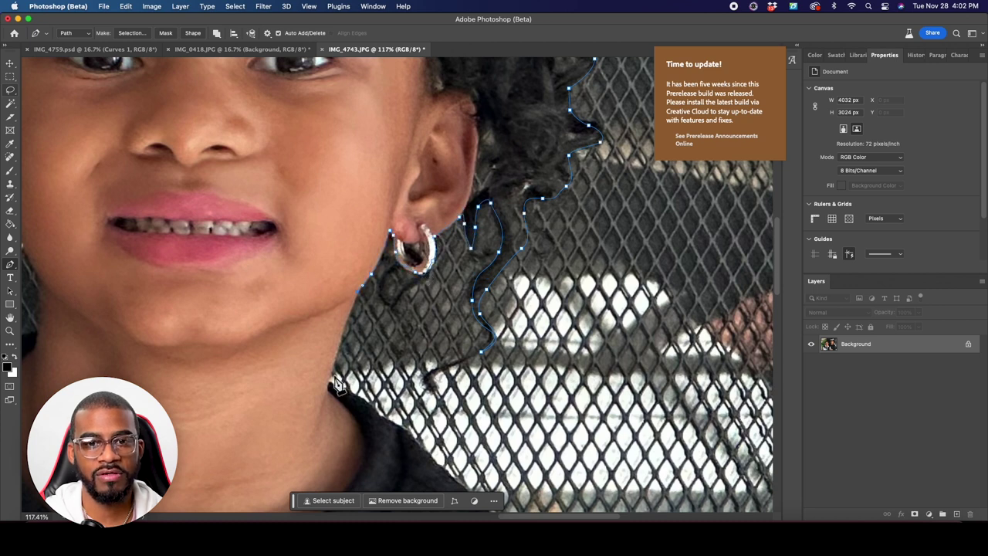
{"action": "left_click", "coordinate": [378, 415]}
Step: Extend the path along the girl's shoulder seam to the start of the sleeve ruffle
{"action": "scroll", "coordinate": [398, 374], "scroll_direction": "down", "scroll_amount": 5}
{"action": "left_click", "coordinate": [412, 291]}
{"action": "left_click_drag", "start_coordinate": [469, 348], "coordinate": [485, 365]}
{"action": "scroll", "coordinate": [471, 355], "scroll_direction": "right", "scroll_amount": 4}
{"action": "scroll", "coordinate": [471, 355], "scroll_direction": "down", "scroll_amount": 2}
{"action": "left_click", "coordinate": [453, 361]}
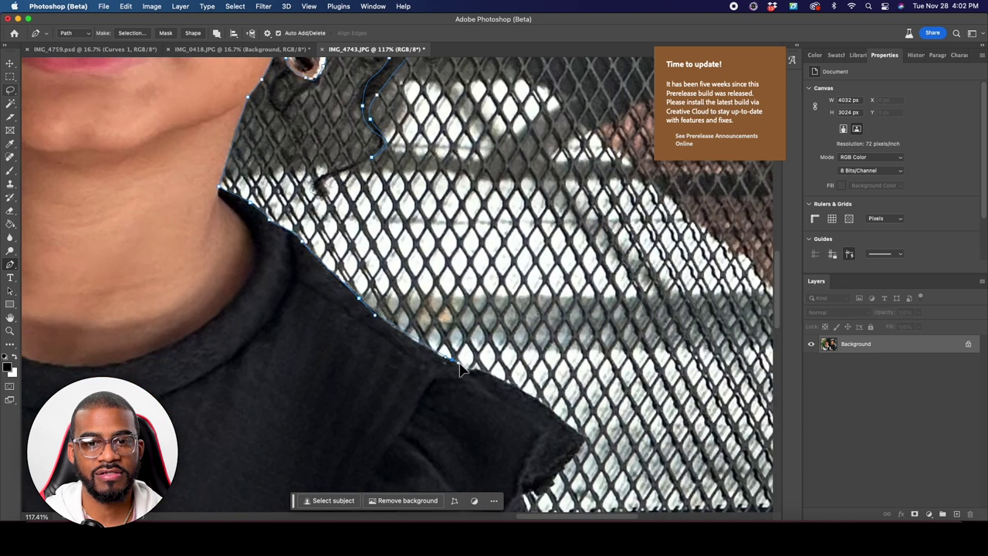
Step: Trace the upper edge, tip and underside of the ruffle on the girl's sleeve
{"action": "left_click", "coordinate": [485, 374]}
{"action": "left_click", "coordinate": [547, 404]}
{"action": "left_click", "coordinate": [584, 440]}
{"action": "scroll", "coordinate": [583, 443], "scroll_direction": "down", "scroll_amount": 5}
{"action": "left_click", "coordinate": [568, 281]}
{"action": "left_click", "coordinate": [553, 298]}
{"action": "left_click", "coordinate": [533, 312]}
{"action": "left_click", "coordinate": [524, 314]}
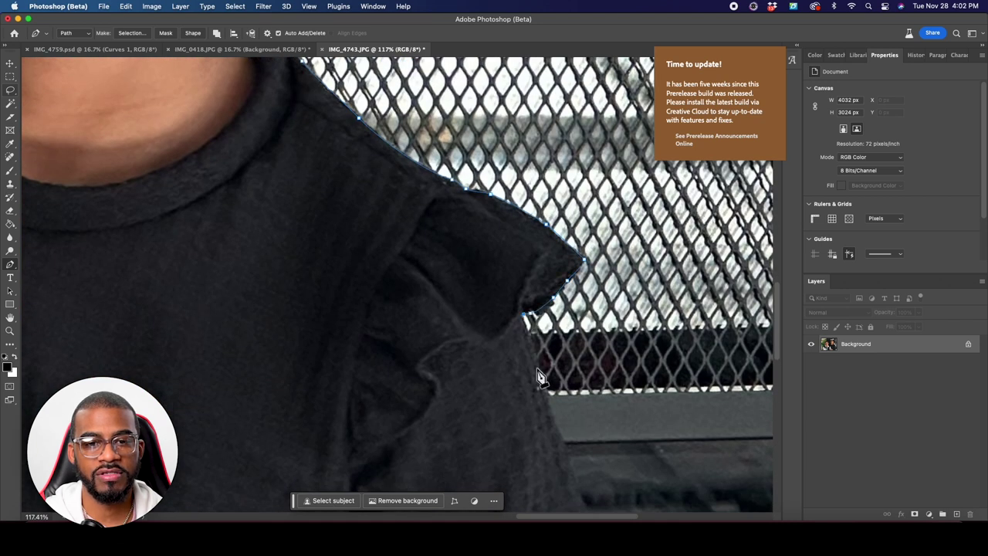
Step: Run the path down the sleeve and along the fireplace screen's lower edge, closing it past the photo's right edge
{"action": "scroll", "coordinate": [564, 440], "scroll_direction": "down", "scroll_amount": 5}
{"action": "scroll", "coordinate": [617, 440], "scroll_direction": "down", "scroll_amount": 5}
{"action": "scroll", "coordinate": [610, 364], "scroll_direction": "up", "scroll_amount": 5}
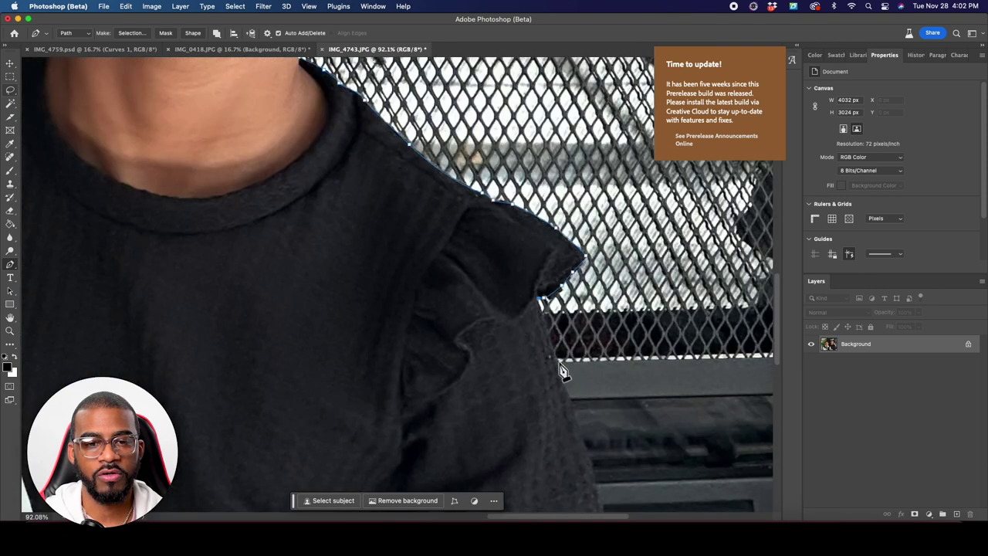
{"action": "scroll", "coordinate": [561, 372], "scroll_direction": "down", "scroll_amount": 5}
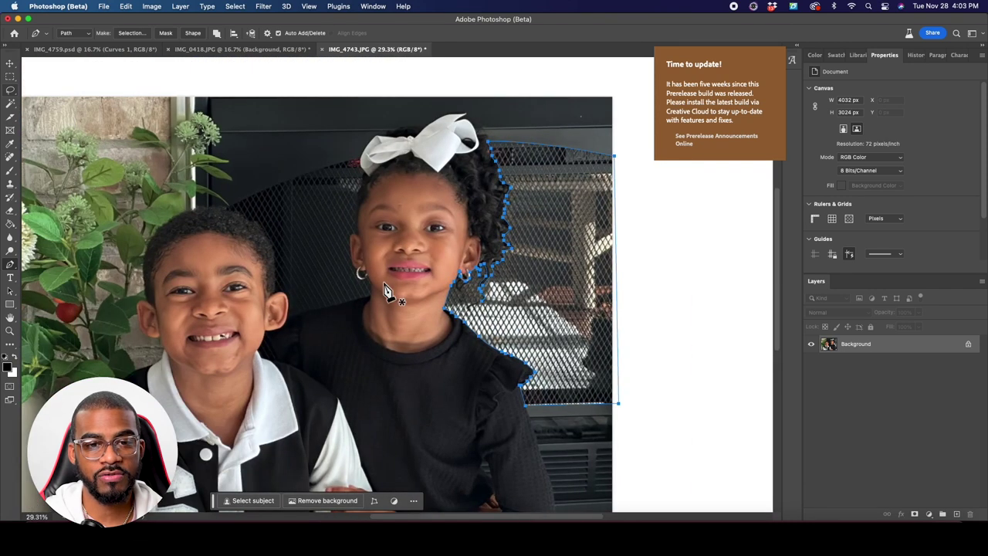
Step: Begin a second path at the girl's bow and curve it along the fireplace arch to the boy's hair
{"action": "scroll", "coordinate": [316, 277], "scroll_direction": "left", "scroll_amount": 2}
{"action": "left_click", "coordinate": [397, 156]}
{"action": "left_click_drag", "start_coordinate": [264, 207], "coordinate": [225, 234]}
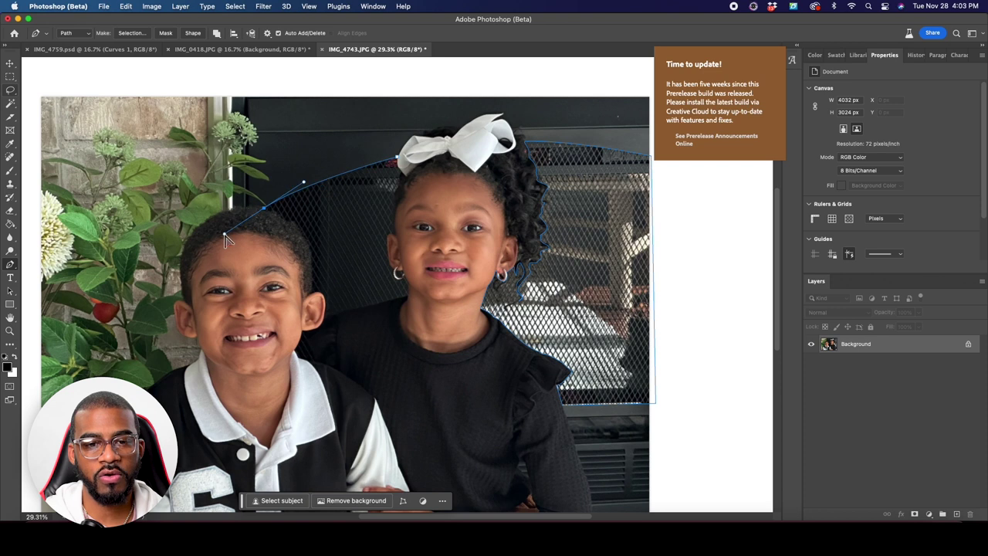
Step: Trace the side of the boy's hair, his ear and jaw down to his white collar
{"action": "scroll", "coordinate": [264, 208], "scroll_direction": "up", "scroll_amount": 5}
{"action": "left_click", "coordinate": [275, 212]}
{"action": "left_click", "coordinate": [289, 222]}
{"action": "left_click", "coordinate": [304, 232]}
{"action": "left_click", "coordinate": [319, 240]}
{"action": "left_click", "coordinate": [335, 252]}
{"action": "left_click", "coordinate": [348, 268]}
{"action": "left_click", "coordinate": [360, 284]}
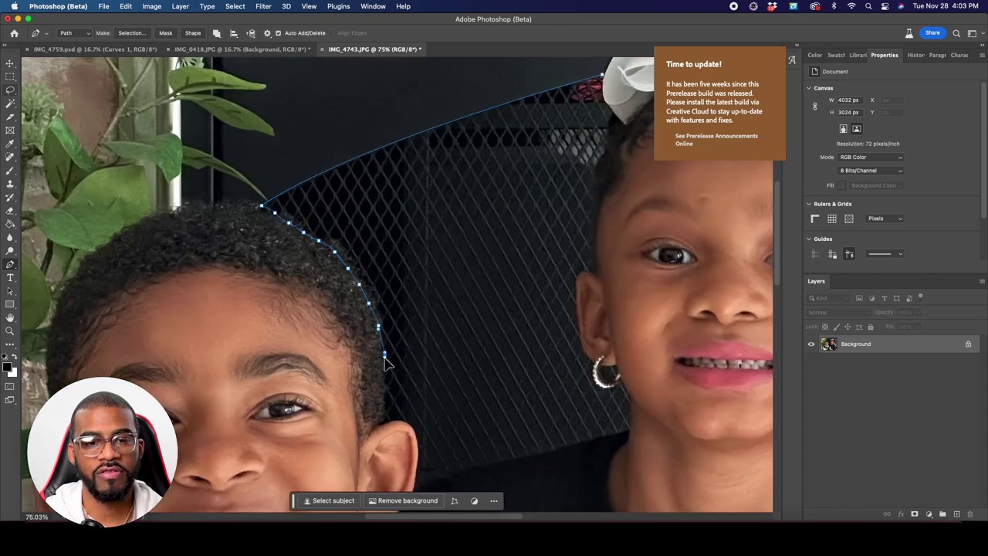
{"action": "scroll", "coordinate": [407, 430], "scroll_direction": "down", "scroll_amount": 3}
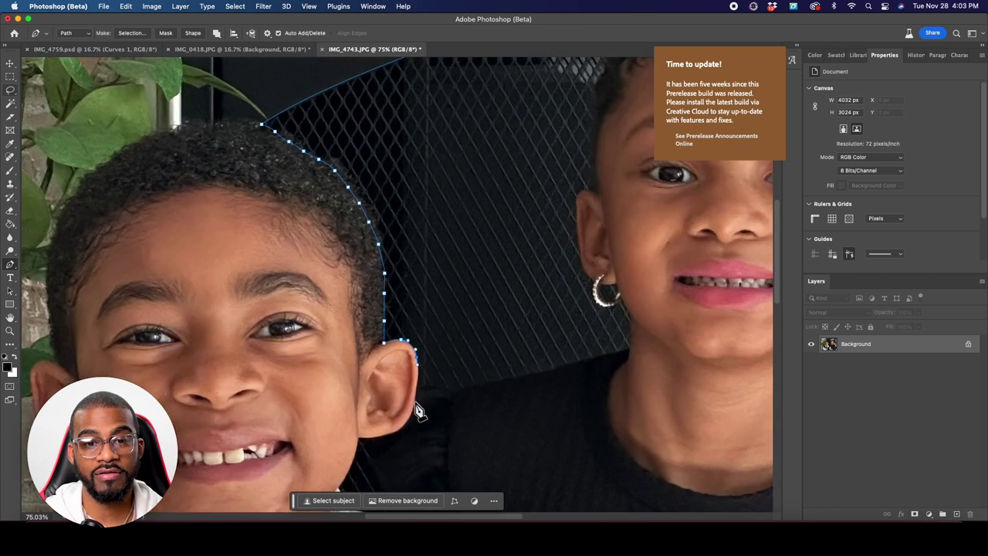
{"action": "scroll", "coordinate": [417, 414], "scroll_direction": "down", "scroll_amount": 4}
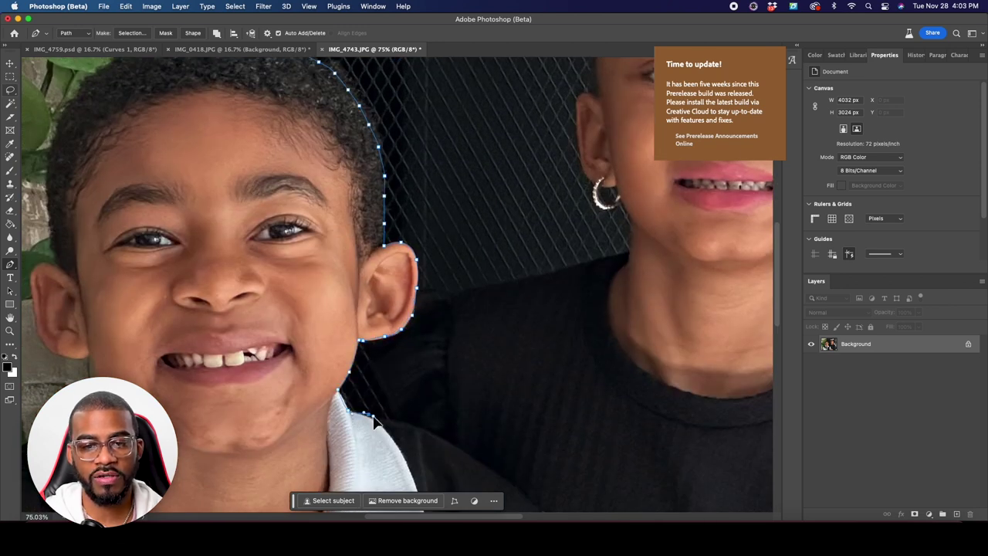
Step: Trace the small gap between the boy's collar and the girl's sleeve back up to the edge of his ear
{"action": "left_click", "coordinate": [387, 419]}
{"action": "left_click", "coordinate": [385, 403]}
{"action": "left_click", "coordinate": [385, 382]}
{"action": "left_click", "coordinate": [388, 352]}
{"action": "left_click_drag", "start_coordinate": [392, 338], "coordinate": [397, 334]}
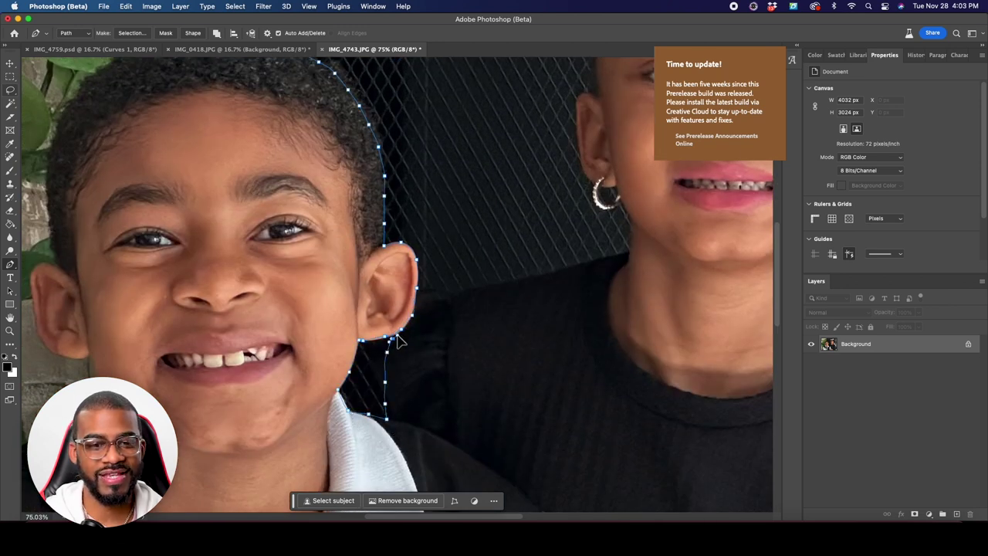
{"action": "scroll", "coordinate": [416, 312], "scroll_direction": "up", "scroll_amount": 10}
{"action": "left_click_drag", "start_coordinate": [412, 296], "coordinate": [418, 240]}
{"action": "scroll", "coordinate": [427, 292], "scroll_direction": "down", "scroll_amount": 8}
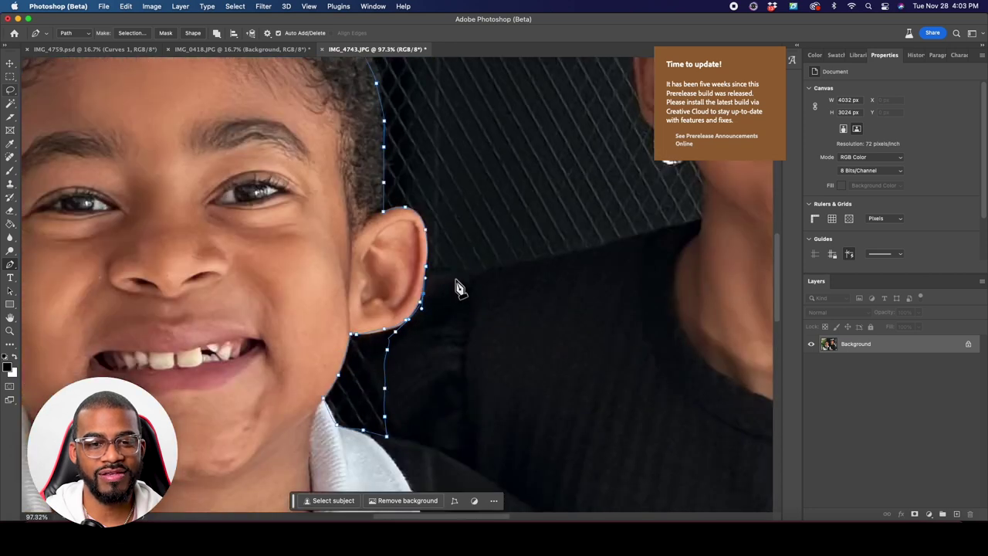
Step: Continue the path from the boy's ear along the girl's shoulder to her neck
{"action": "left_click", "coordinate": [456, 279]}
{"action": "left_click_drag", "start_coordinate": [512, 265], "coordinate": [518, 263]}
{"action": "scroll", "coordinate": [533, 267], "scroll_direction": "right", "scroll_amount": 2}
{"action": "left_click_drag", "start_coordinate": [528, 252], "coordinate": [554, 245]}
{"action": "scroll", "coordinate": [578, 266], "scroll_direction": "up", "scroll_amount": 3}
{"action": "scroll", "coordinate": [579, 266], "scroll_direction": "right", "scroll_amount": 5}
{"action": "left_click", "coordinate": [459, 343]}
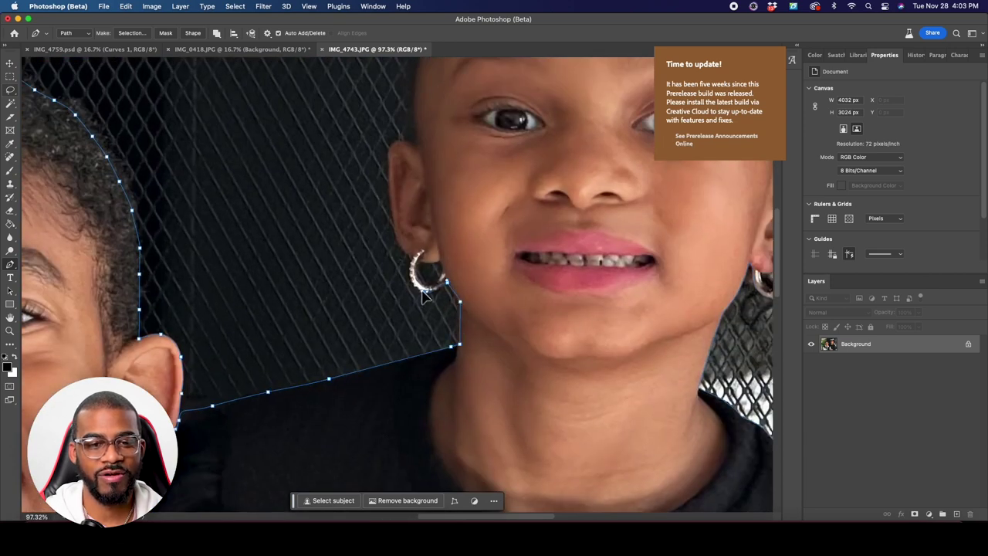
Step: Trace around the hoop earring and outer ear on the girl's side nearest the boy
{"action": "left_click", "coordinate": [410, 266]}
{"action": "left_click", "coordinate": [395, 232]}
{"action": "left_click", "coordinate": [389, 168]}
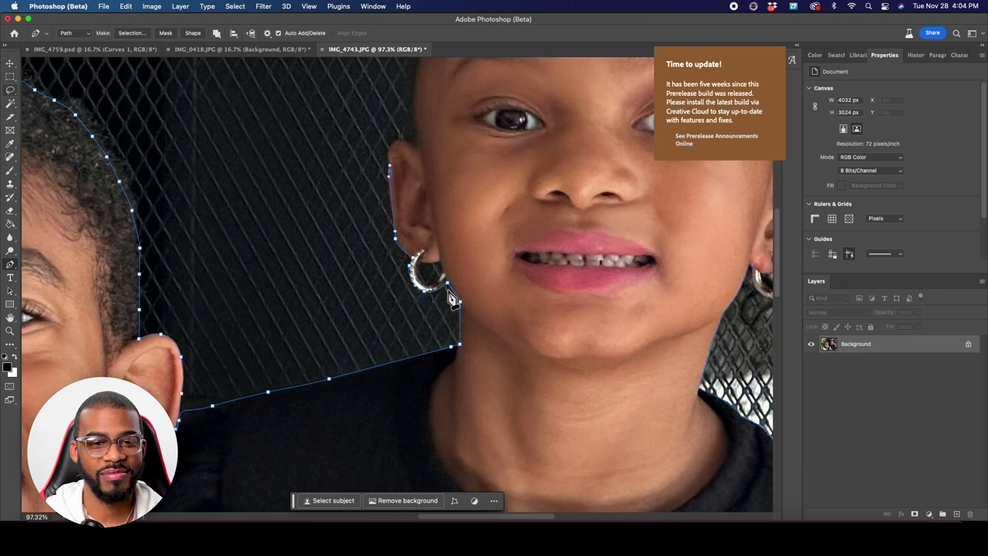
{"action": "left_click_drag", "start_coordinate": [392, 145], "coordinate": [404, 142]}
{"action": "left_click", "coordinate": [413, 142]}
{"action": "left_click", "coordinate": [418, 142]}
{"action": "scroll", "coordinate": [418, 144], "scroll_direction": "up", "scroll_amount": 5}
Step: Trace the side of the girl's head up to her bow and close the second path at its starting point
{"action": "left_click_drag", "start_coordinate": [410, 294], "coordinate": [413, 228]}
{"action": "left_click_drag", "start_coordinate": [420, 196], "coordinate": [425, 185]}
{"action": "left_click", "coordinate": [428, 164]}
{"action": "left_click", "coordinate": [435, 138]}
{"action": "left_click", "coordinate": [437, 135]}
{"action": "left_click", "coordinate": [424, 118]}
{"action": "left_click_drag", "start_coordinate": [422, 85], "coordinate": [417, 94]}
{"action": "scroll", "coordinate": [422, 91], "scroll_direction": "up", "scroll_amount": 3}
{"action": "left_click", "coordinate": [423, 86]}
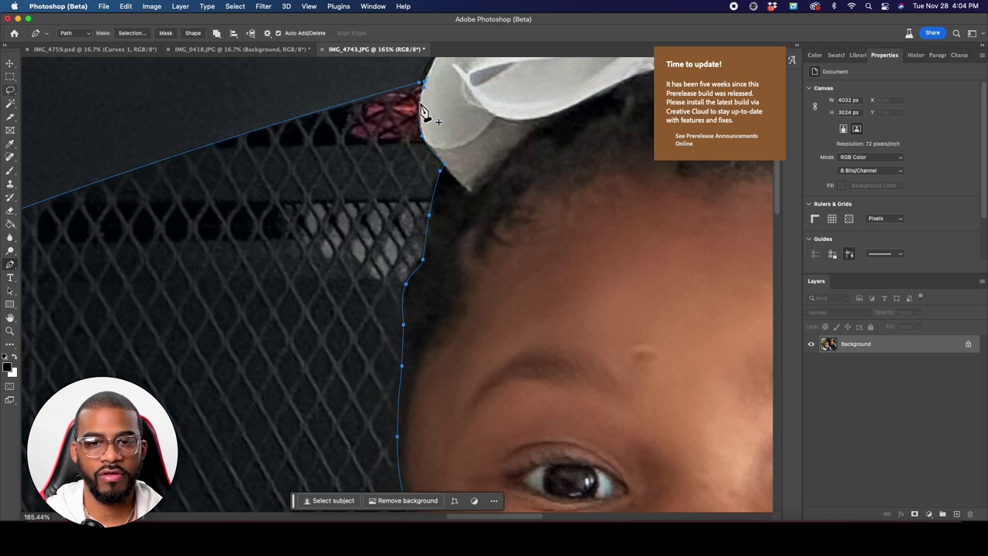
{"action": "scroll", "coordinate": [416, 122], "scroll_direction": "down", "scroll_amount": 5}
{"action": "left_click", "coordinate": [417, 128]}
{"action": "scroll", "coordinate": [417, 128], "scroll_direction": "down", "scroll_amount": 4}
Step: Duplicate the Background layer and mask the copy with the traced fireplace paths
{"action": "key", "text": "super+j"}
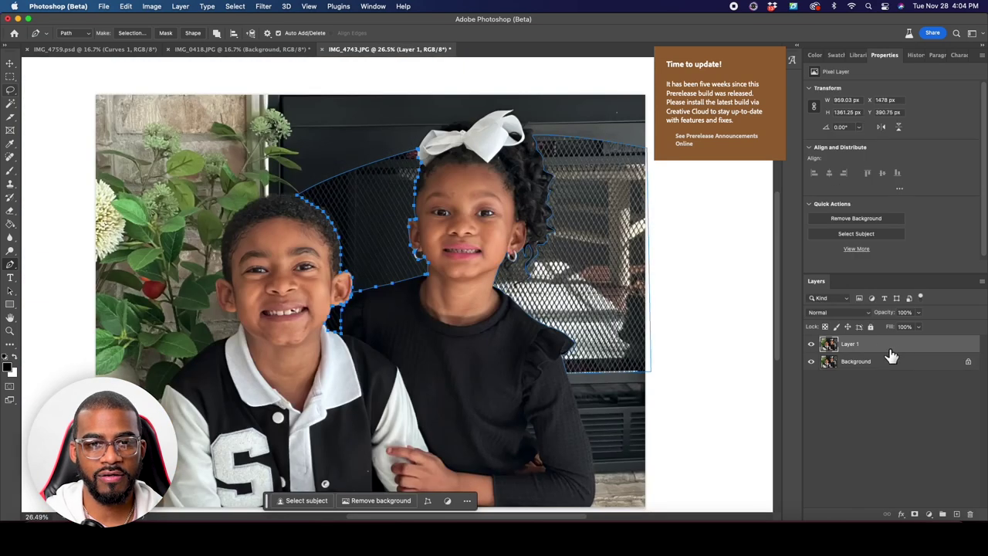
{"action": "right_click", "coordinate": [465, 205]}
{"action": "left_click", "coordinate": [485, 208]}
Step: Check the masked fireplace cutout by temporarily hiding the Background layer, and select Layer 1
{"action": "left_click", "coordinate": [830, 366]}
{"action": "left_click", "coordinate": [810, 362]}
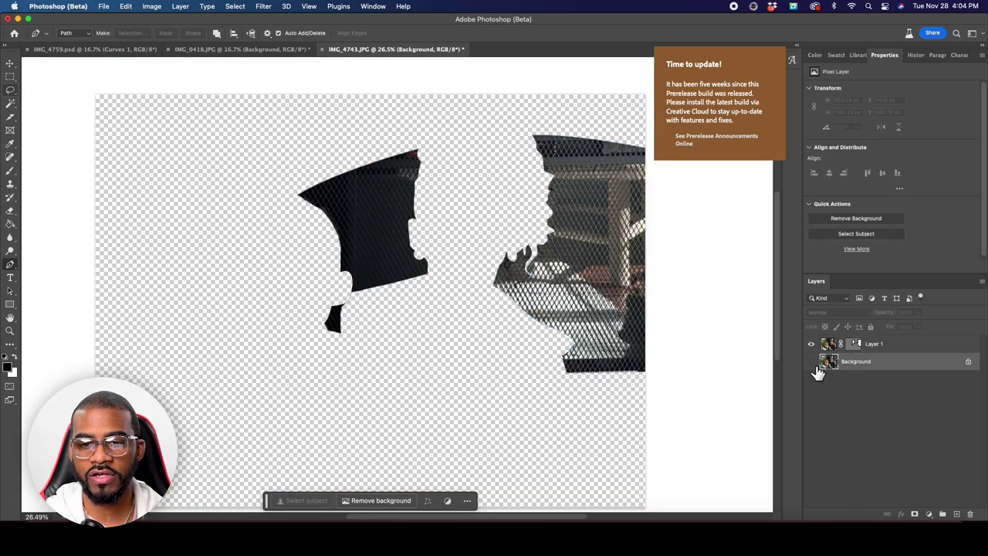
{"action": "left_click", "coordinate": [914, 349]}
{"action": "left_click", "coordinate": [811, 362]}
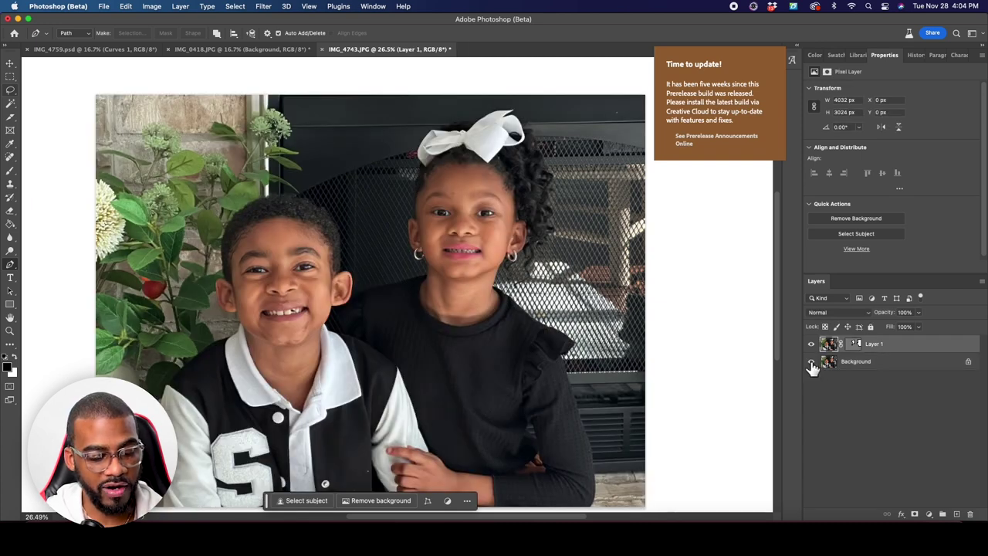
Step: Copy the Curves 1 fire smart object from IMG_4759.psd into the IMG_4743.JPG document
{"action": "key", "text": "v"}
{"action": "left_click", "coordinate": [204, 50]}
{"action": "left_click", "coordinate": [100, 48]}
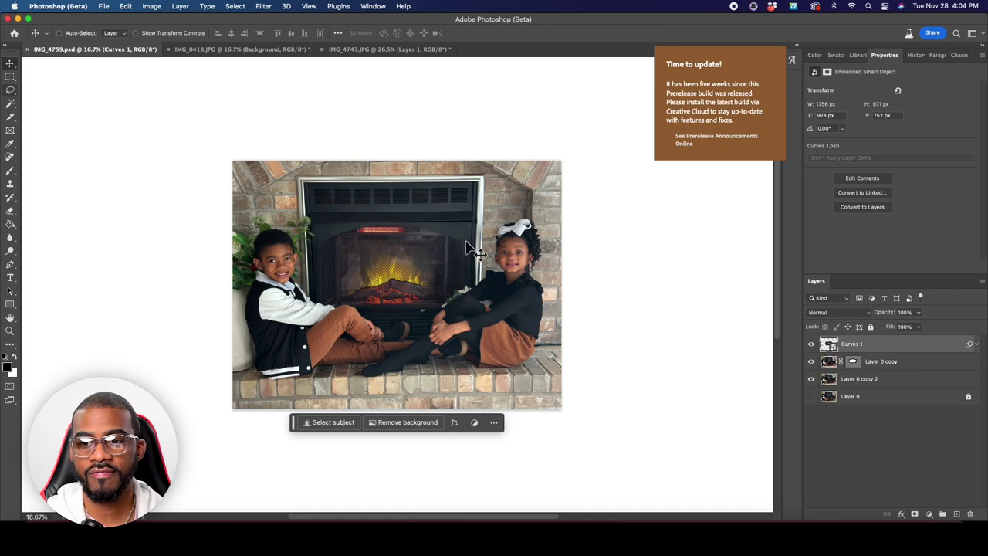
{"action": "left_click", "coordinate": [812, 345]}
{"action": "left_click", "coordinate": [811, 344]}
{"action": "left_click_drag", "start_coordinate": [926, 353], "coordinate": [399, 259]}
Step: Scale the Curves 1 fire to about 194% and position it over the fireplace opening at about X 1428 px, Y 258 px
{"action": "key", "text": "super+minus"}
{"action": "key", "text": "super+minus"}
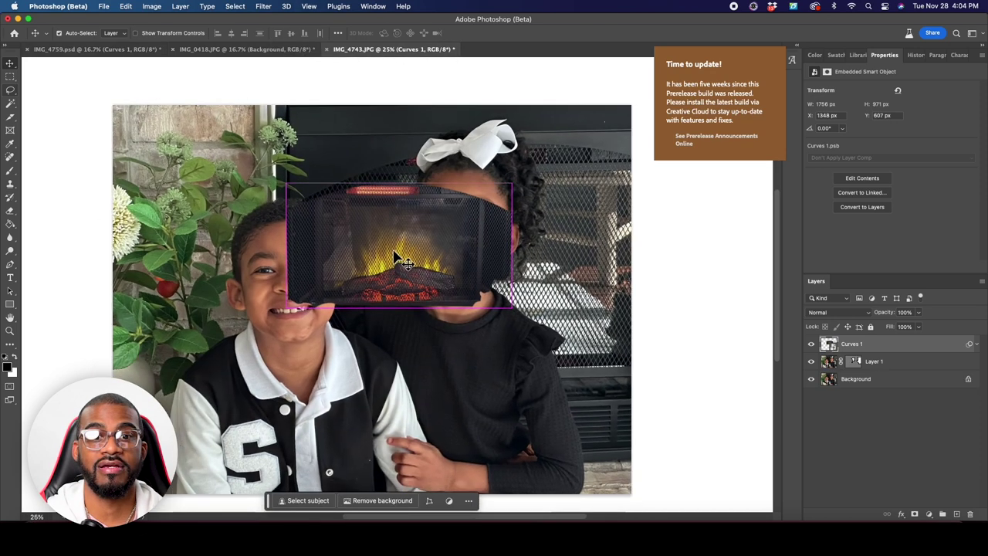
{"action": "key", "text": "super+t"}
{"action": "key", "text": "Return"}
{"action": "left_click_drag", "start_coordinate": [491, 328], "coordinate": [604, 378]}
{"action": "left_click_drag", "start_coordinate": [421, 295], "coordinate": [400, 262]}
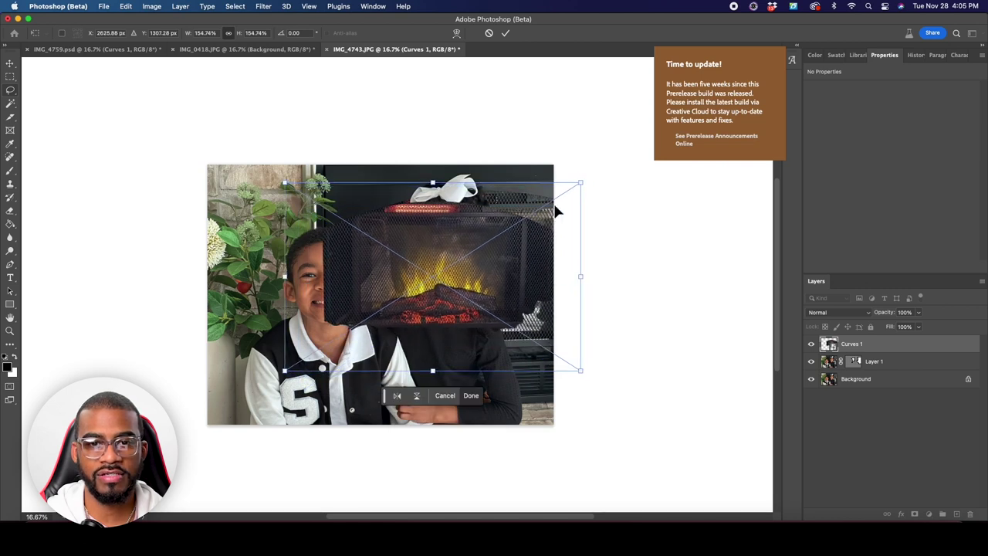
{"action": "left_click_drag", "start_coordinate": [580, 183], "coordinate": [673, 183]}
{"action": "mouse_move", "coordinate": [464, 263]}
{"action": "left_mouse_down"}
{"action": "mouse_move", "coordinate": [467, 297]}
{"action": "mouse_move", "coordinate": [466, 276]}
{"action": "left_mouse_up"}
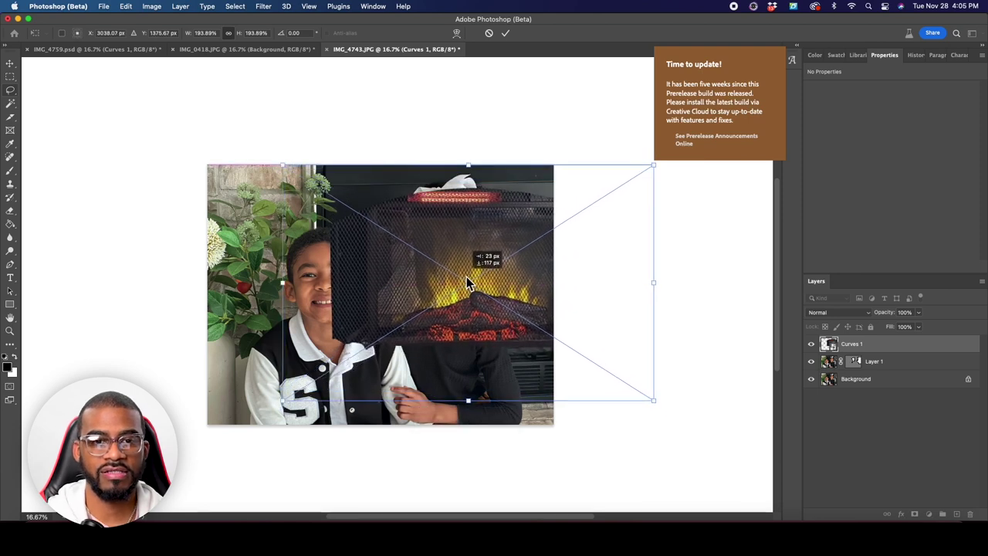
{"action": "key", "text": "Return"}
{"action": "key", "text": "Up"}
{"action": "key", "text": "Up"}
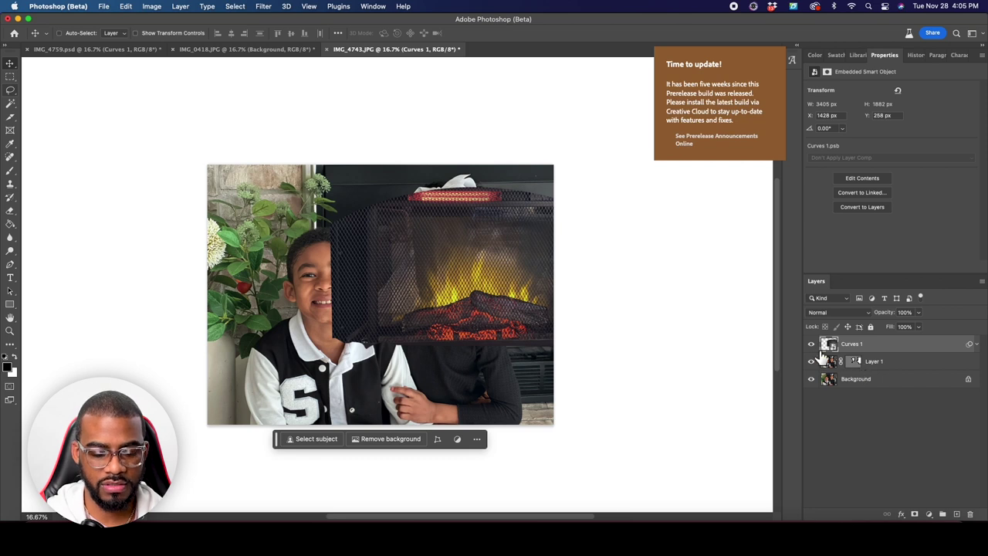
Step: Clip the Curves 1 fire to the masked Layer 1
{"action": "key", "text": "super"}
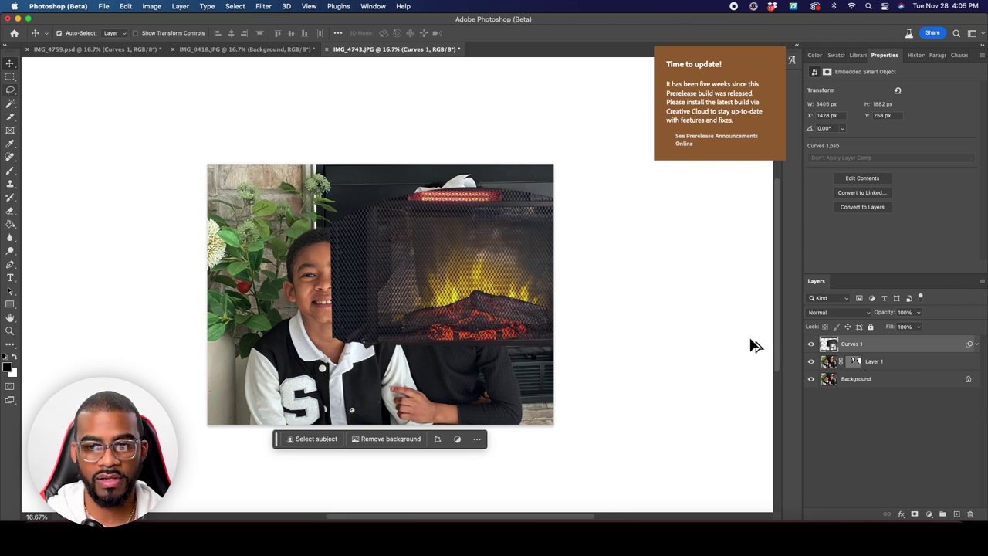
{"action": "left_click", "coordinate": [894, 351], "text": "alt"}
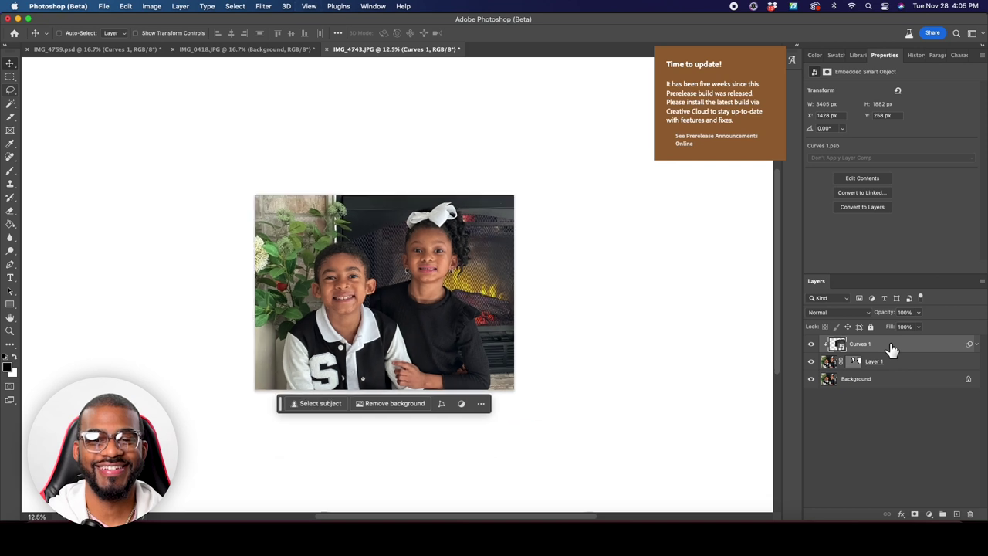
{"action": "key", "text": "super+equal"}
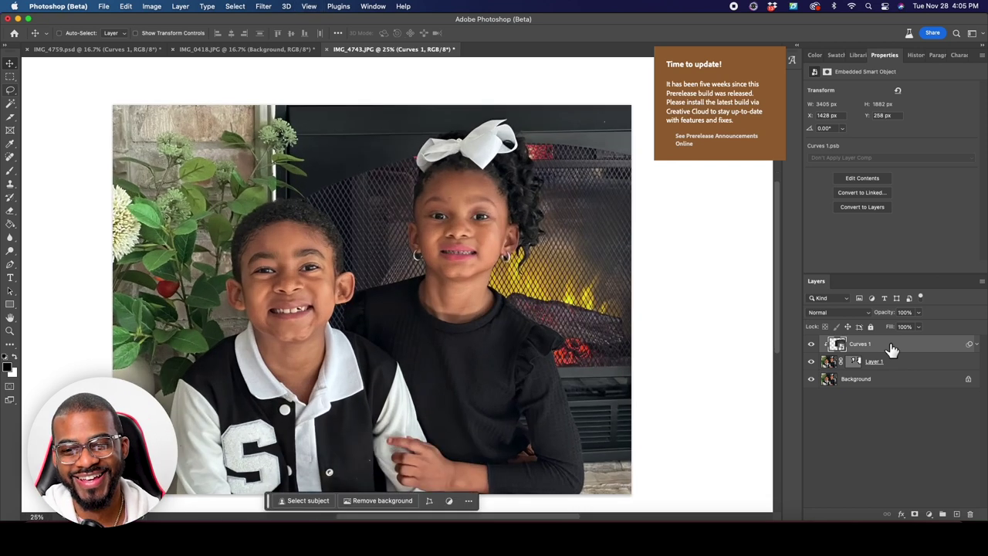
Step: Compare the photo with and without the fire by toggling the clipped Curves 1 layer's visibility
{"action": "left_click", "coordinate": [811, 349]}
{"action": "left_click", "coordinate": [811, 349]}
{"action": "left_click", "coordinate": [812, 349]}
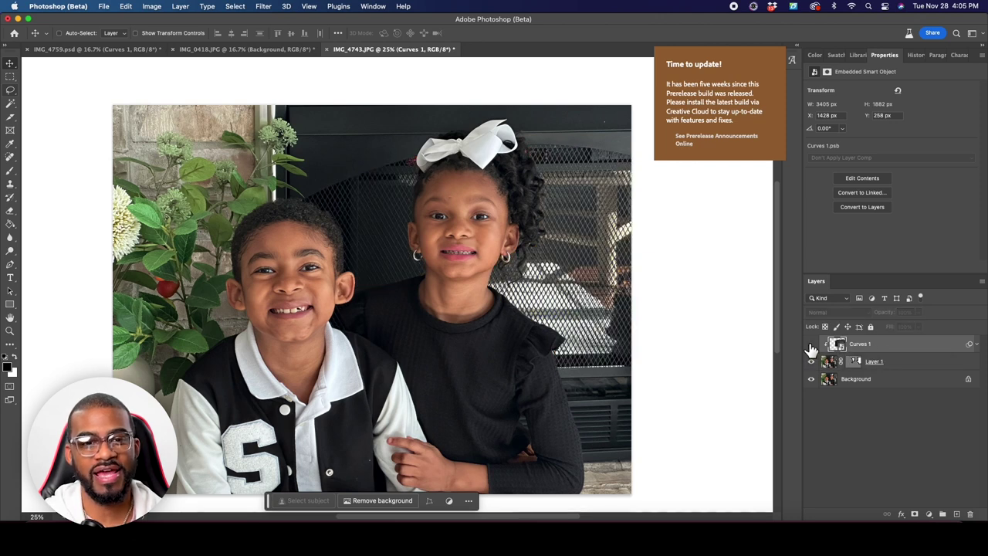
{"action": "left_click", "coordinate": [811, 348]}
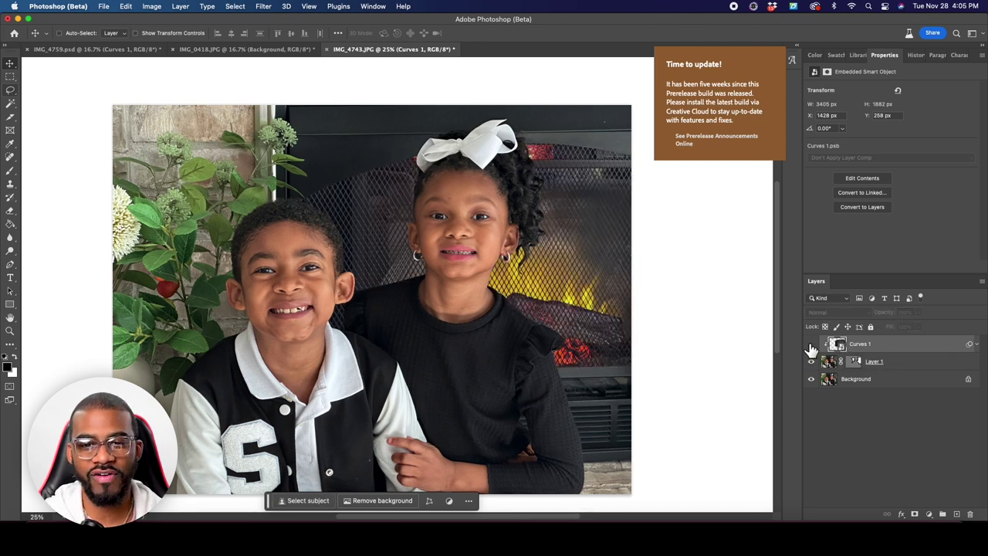
{"action": "left_click", "coordinate": [811, 349]}
{"action": "left_click", "coordinate": [811, 349]}
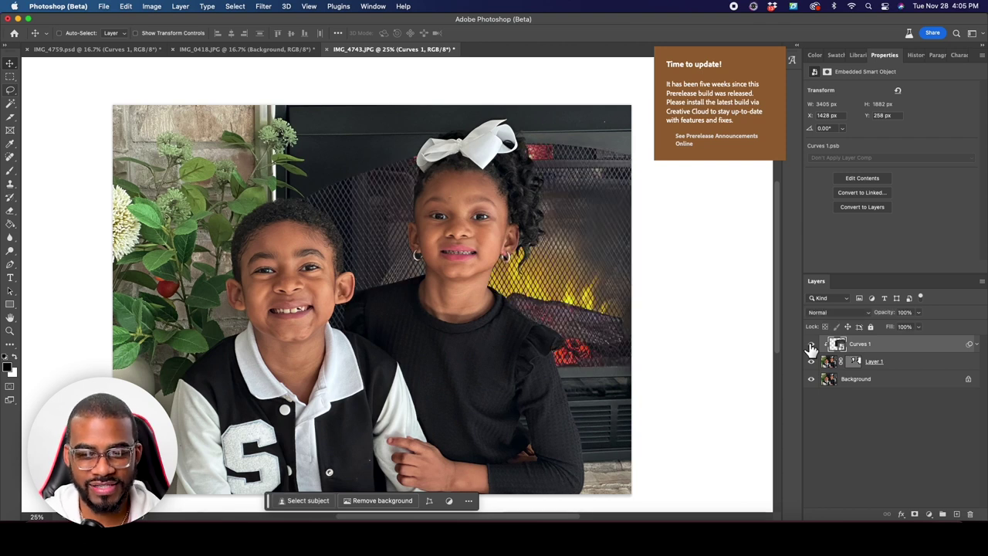
{"action": "key", "text": "super+minus"}
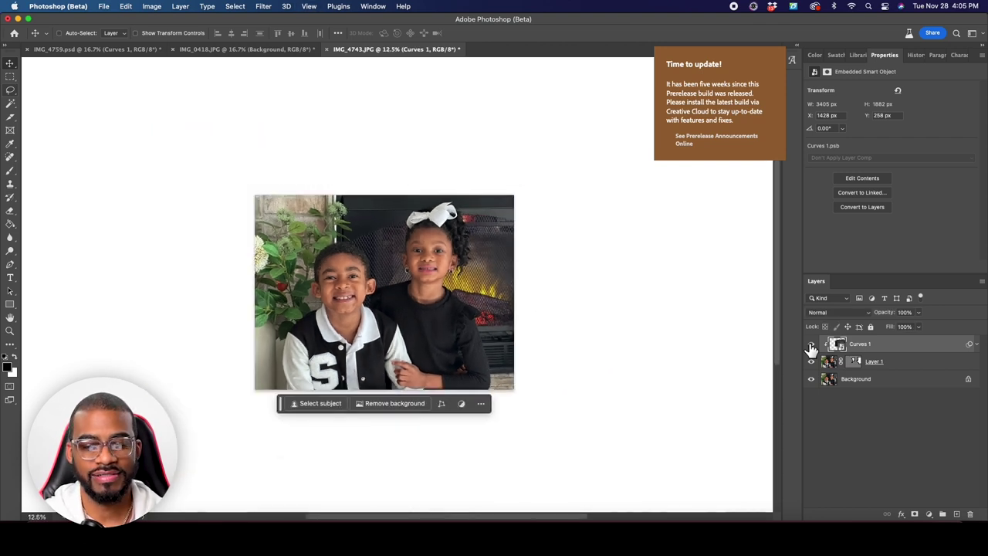
{"action": "key", "text": "super+plus"}
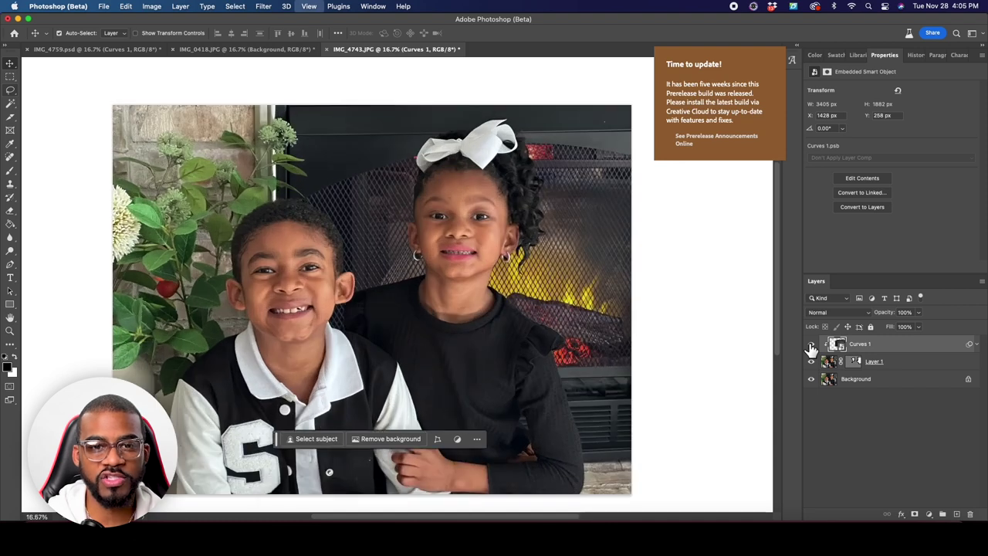
{"action": "key", "text": "super+plus"}
{"action": "key", "text": "super+minus"}
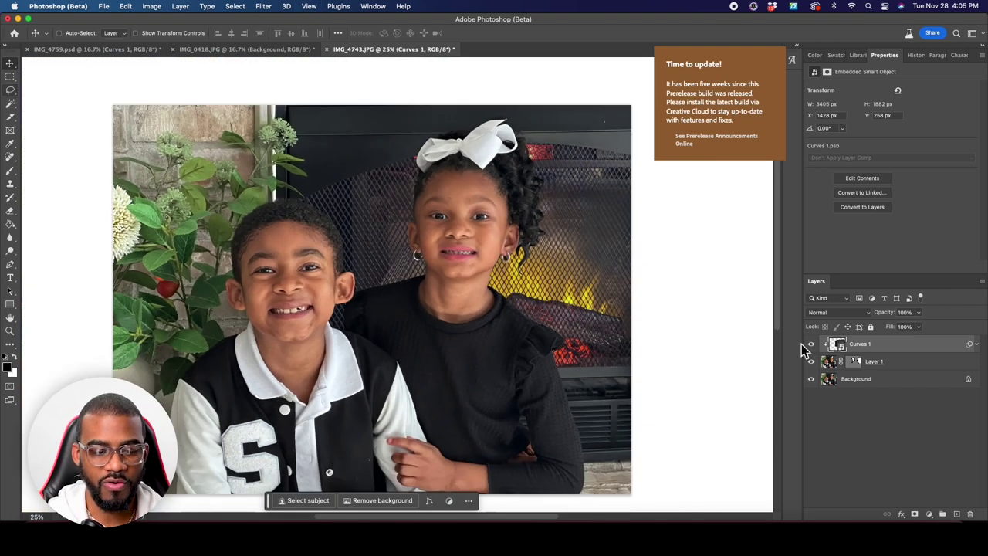
Step: Select both children's faces with elliptical marquees, extending the girl's selection over part of her hair bow
{"action": "key", "text": "m"}
{"action": "key", "text": "shift+m"}
{"action": "mouse_move", "coordinate": [235, 215]}
{"action": "left_mouse_down"}
{"action": "mouse_move", "coordinate": [347, 331]}
{"action": "mouse_move", "coordinate": [371, 413]}
{"action": "mouse_move", "coordinate": [363, 423]}
{"action": "left_mouse_up"}
{"action": "left_click_drag", "start_coordinate": [301, 352], "coordinate": [291, 332]}
{"action": "left_click_drag", "start_coordinate": [418, 150], "coordinate": [530, 282]}
{"action": "left_click_drag", "start_coordinate": [491, 162], "coordinate": [516, 251]}
{"action": "left_click_drag", "start_coordinate": [424, 151], "coordinate": [453, 202]}
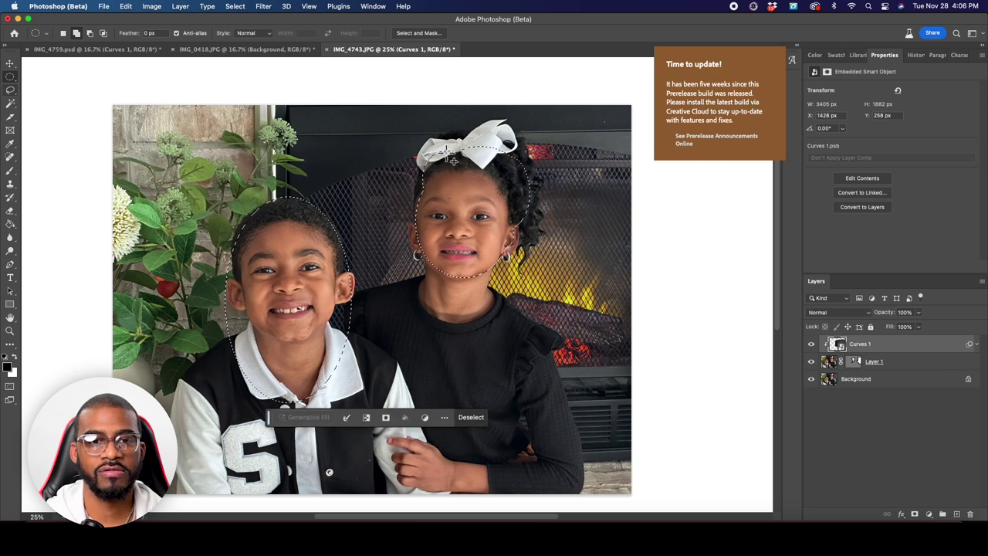
{"action": "left_click_drag", "start_coordinate": [429, 148], "coordinate": [500, 186]}
{"action": "left_click_drag", "start_coordinate": [457, 132], "coordinate": [498, 168]}
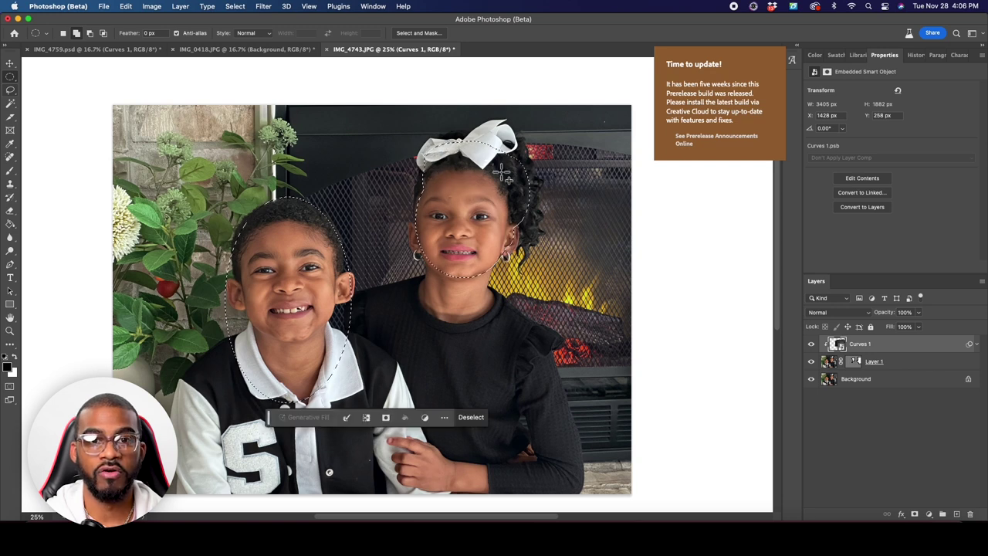
{"action": "left_click_drag", "start_coordinate": [484, 133], "coordinate": [509, 166]}
{"action": "left_click_drag", "start_coordinate": [471, 134], "coordinate": [512, 158]}
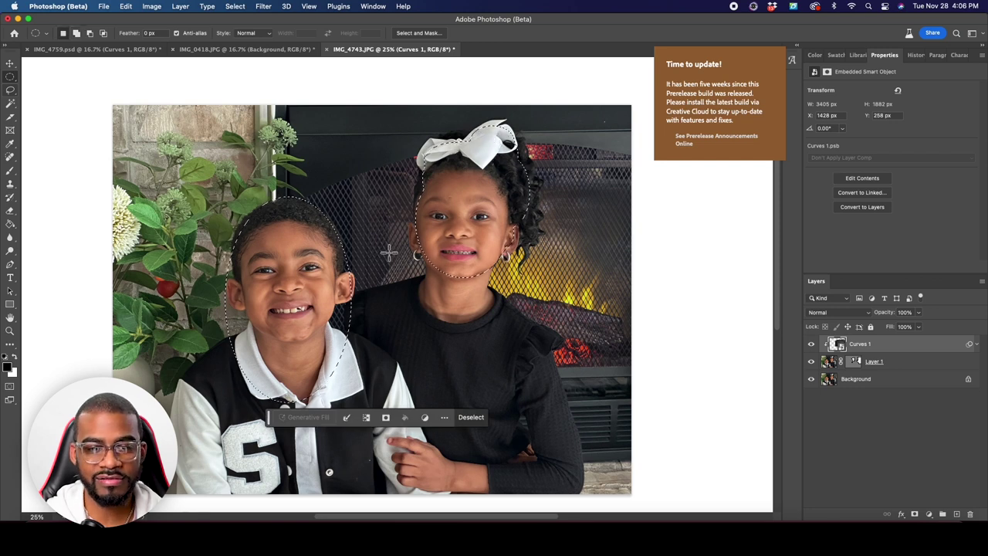
Step: Copy the selected heads from the Background to a new layer and move it to the top of the layer stack
{"action": "key", "text": "v"}
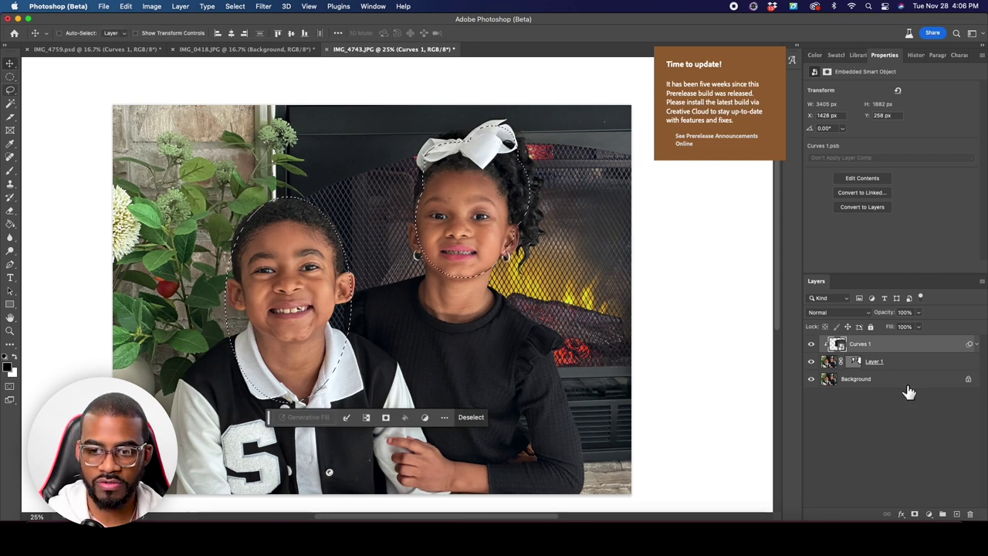
{"action": "left_click", "coordinate": [903, 383]}
{"action": "key", "text": "super+j"}
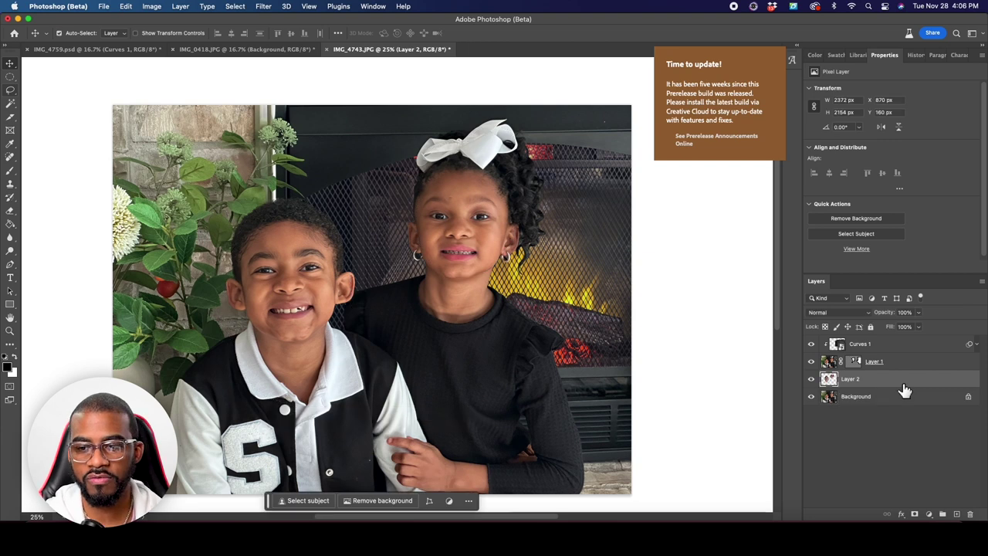
{"action": "key", "text": "super+shift+bracketright"}
Step: Unlock the Background as a regular layer and convert it to a smart object
{"action": "left_click", "coordinate": [905, 401]}
{"action": "key", "text": "super+slash"}
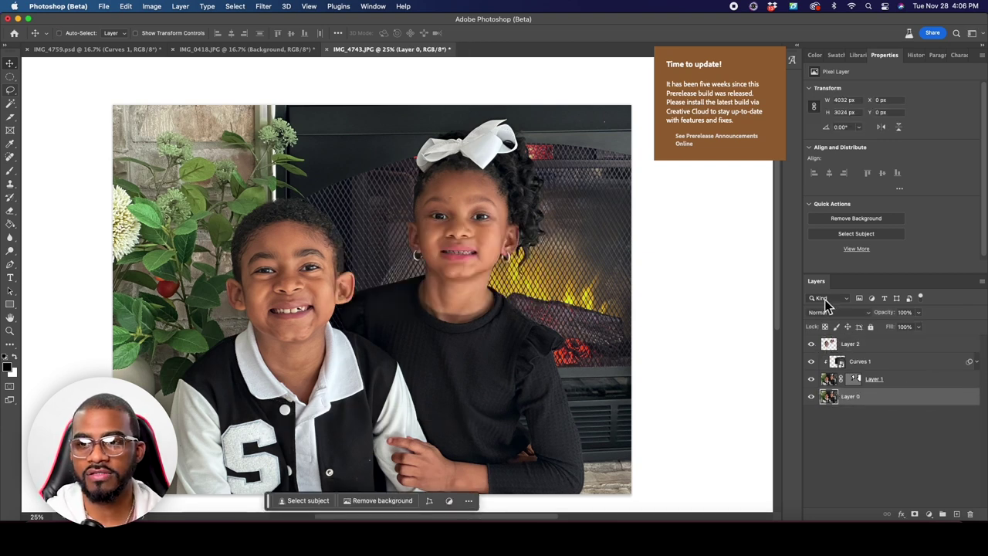
{"action": "right_click", "coordinate": [885, 398]}
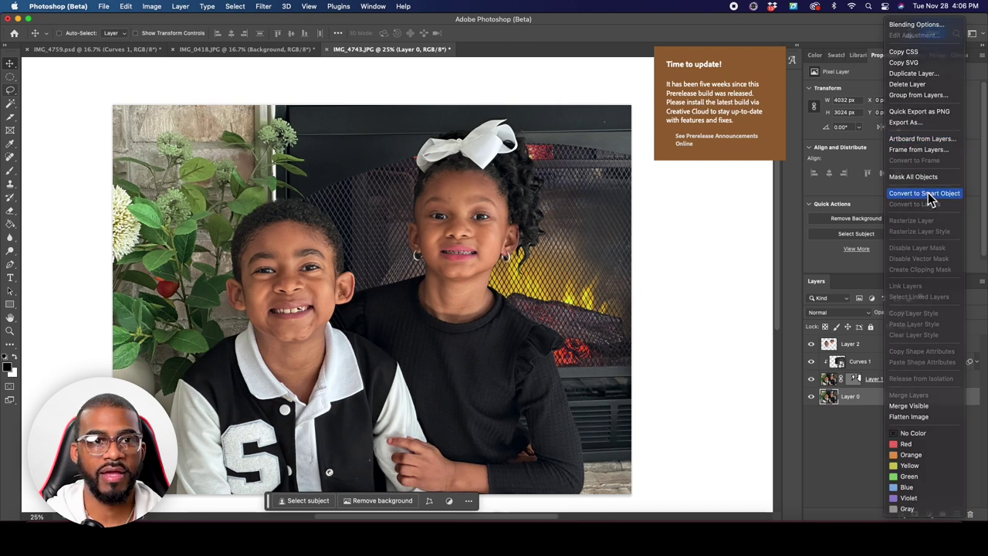
{"action": "left_click", "coordinate": [924, 193]}
Step: Apply a Gaussian Blur with a radius of about 2.9 pixels to the Layer 0 smart object
{"action": "left_click", "coordinate": [287, 6]}
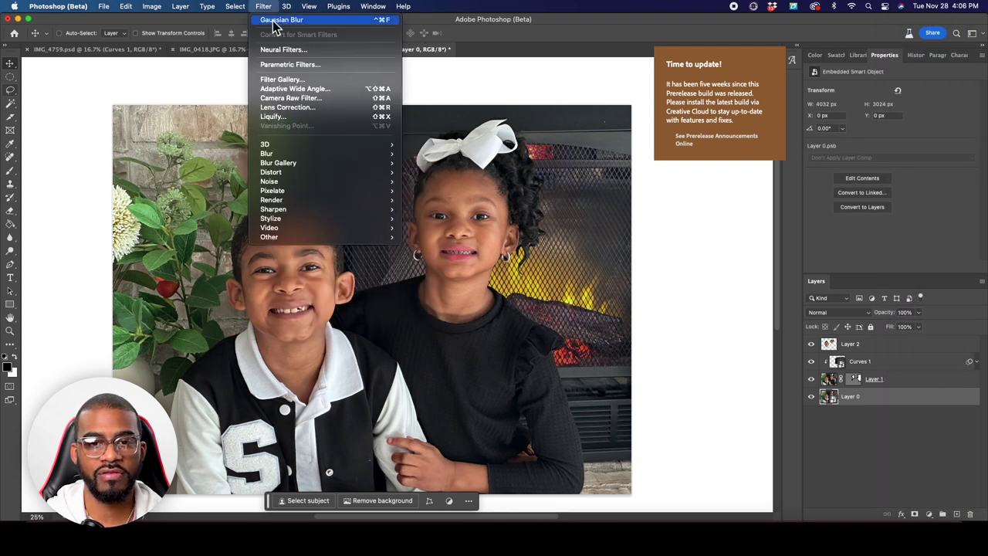
{"action": "left_click", "coordinate": [279, 19]}
{"action": "left_click_drag", "start_coordinate": [547, 287], "coordinate": [538, 287]}
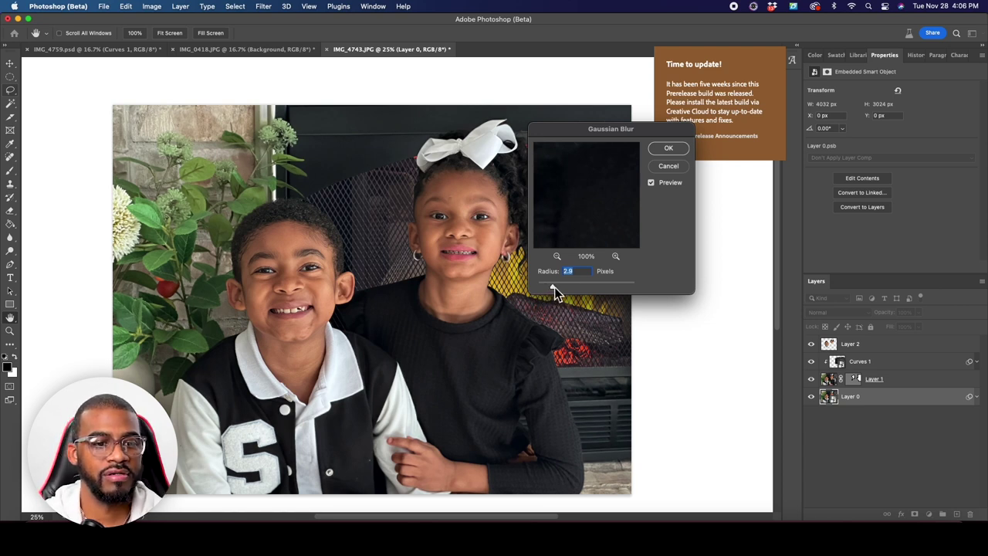
{"action": "key", "text": "Return"}
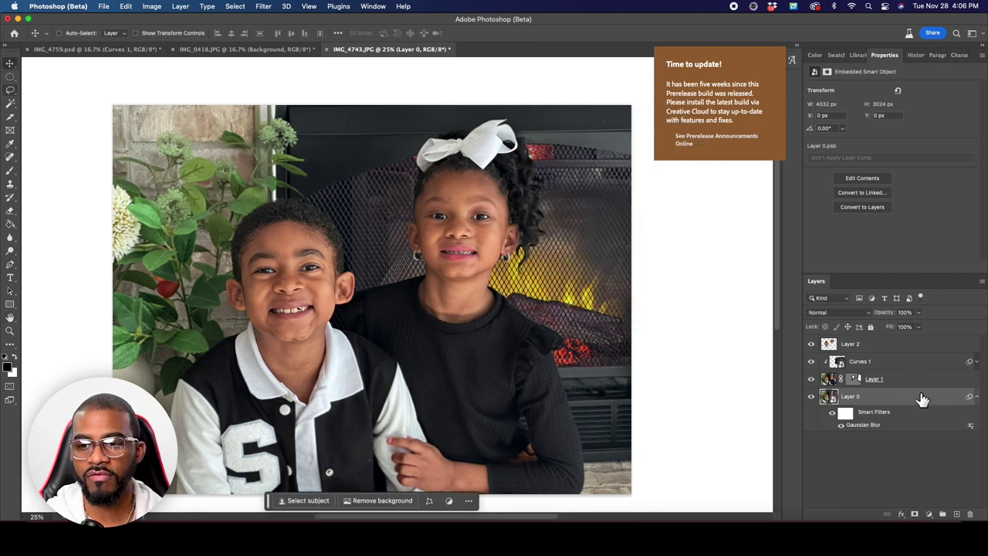
Step: Add a Curves adjustment directly above Layer 0, raising the highlights and anchoring the shadows with a second curve point
{"action": "left_click", "coordinate": [897, 349]}
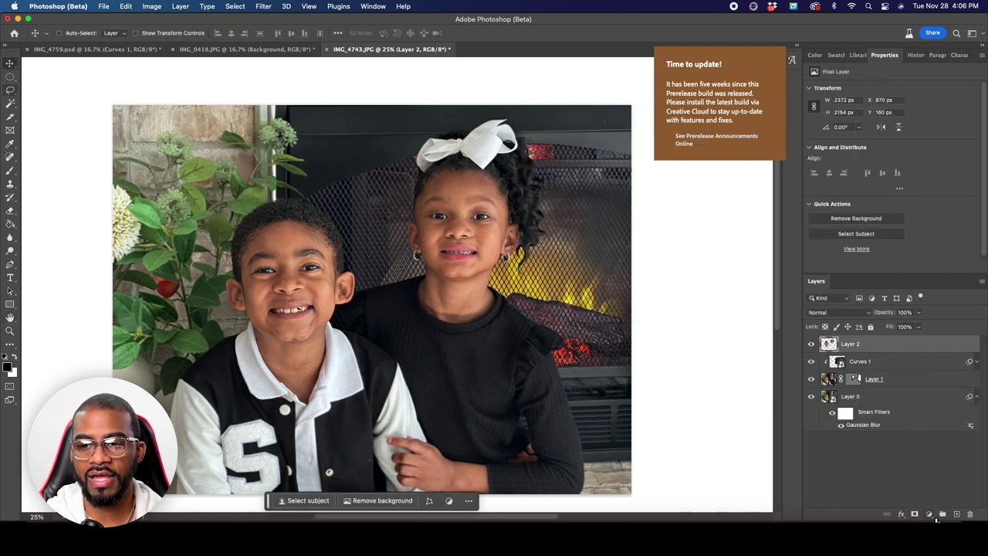
{"action": "left_click", "coordinate": [930, 514]}
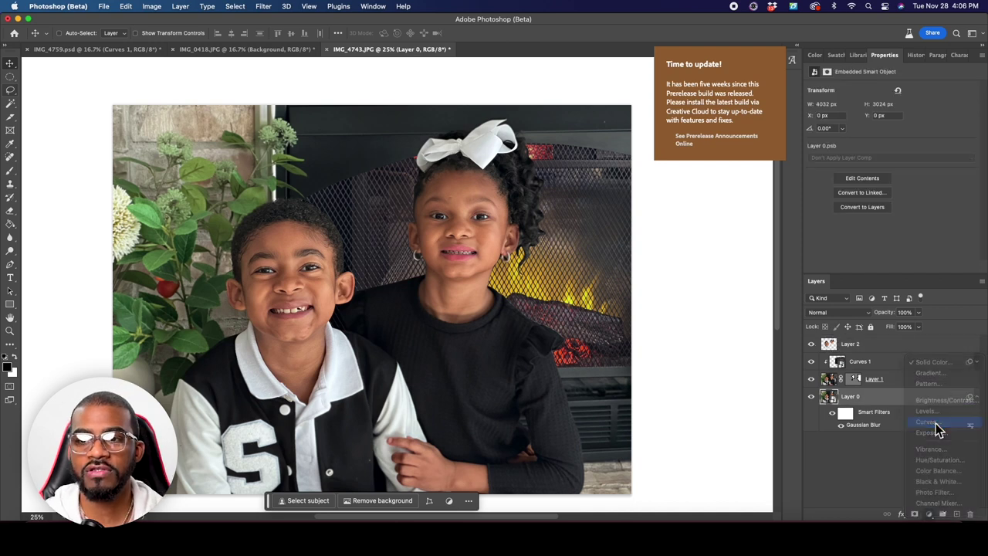
{"action": "left_click", "coordinate": [937, 427]}
{"action": "left_click_drag", "start_coordinate": [933, 149], "coordinate": [930, 140]}
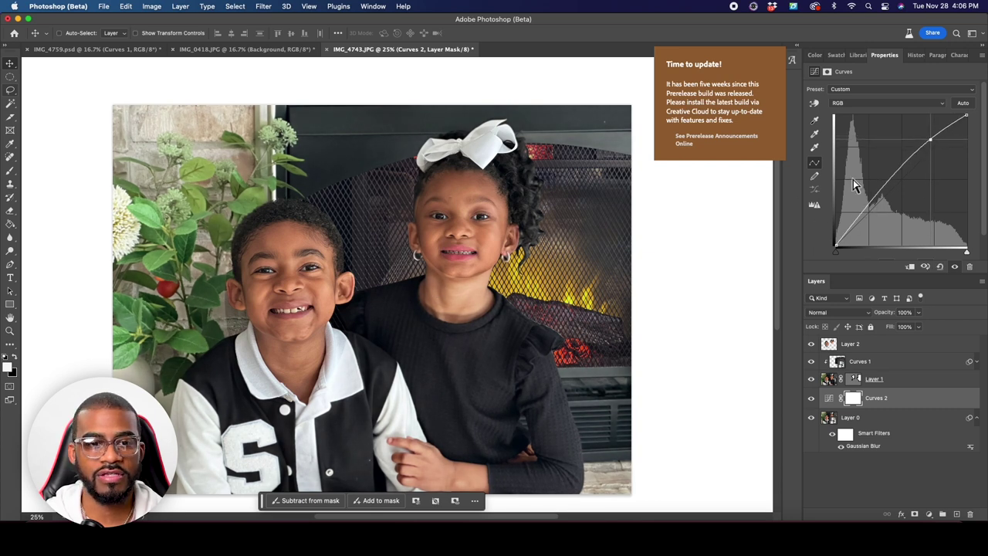
{"action": "left_click_drag", "start_coordinate": [869, 215], "coordinate": [869, 213]}
Step: Duplicate the Curves 2 adjustment, clip the copy to Layer 2, and lower its highlights point close to the diagonal
{"action": "key", "text": "super+j"}
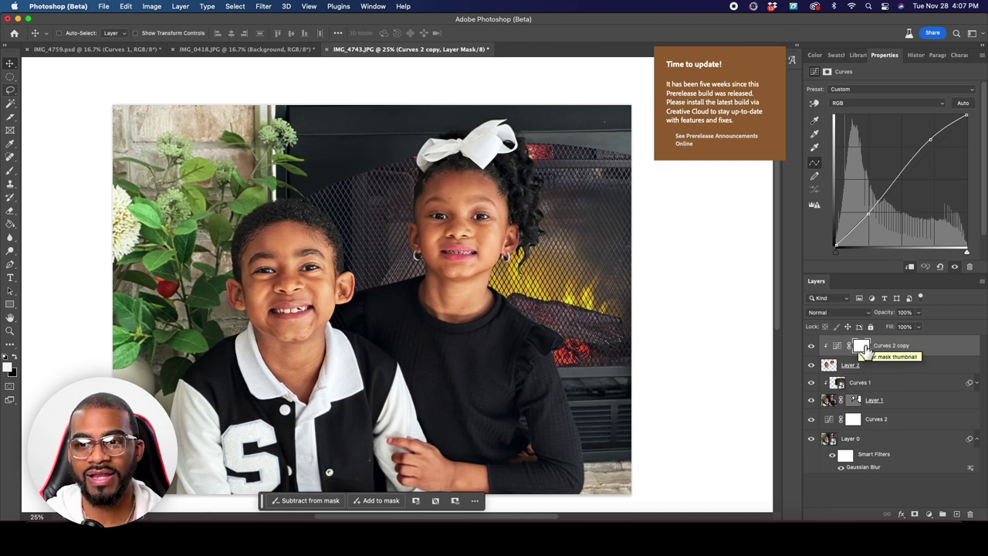
{"action": "left_click_drag", "start_coordinate": [935, 144], "coordinate": [935, 154]}
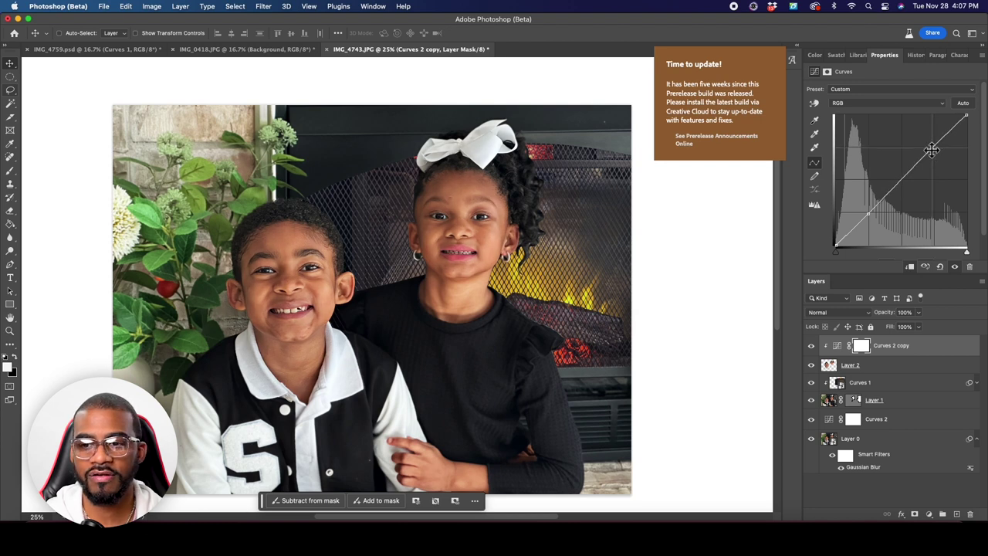
Step: Add a Brightness/Contrast adjustment above the Curves 2 copy and slightly increase its contrast
{"action": "left_click", "coordinate": [944, 347]}
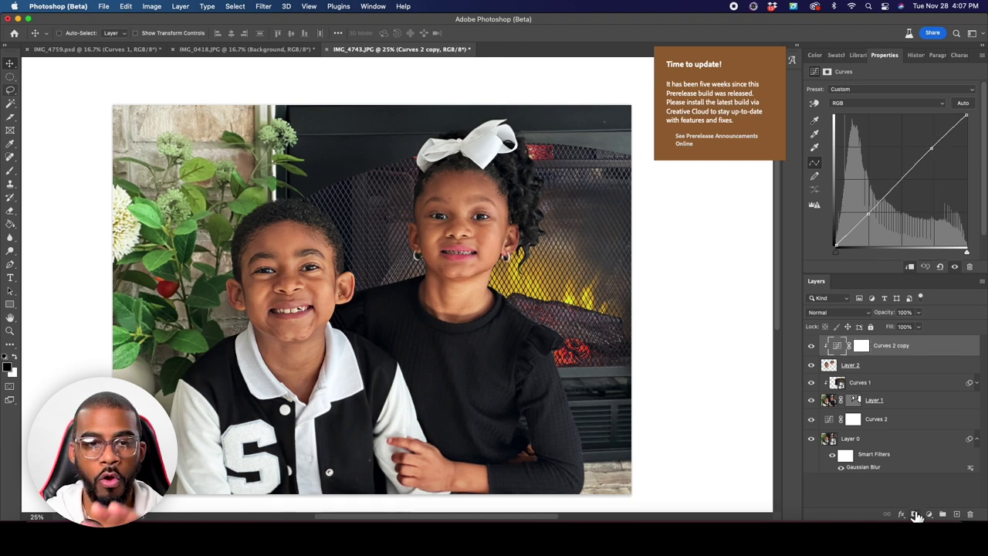
{"action": "left_click", "coordinate": [929, 514]}
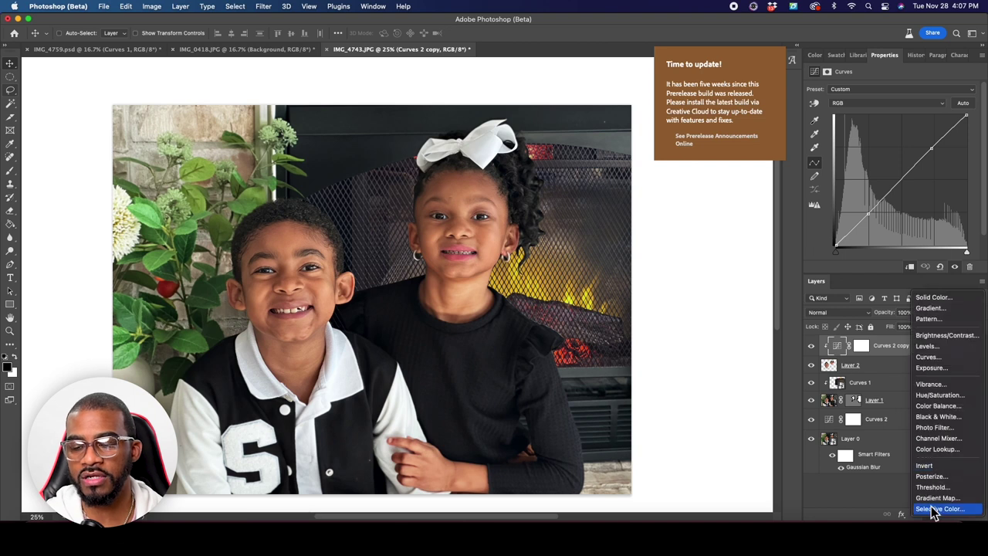
{"action": "left_click", "coordinate": [948, 337]}
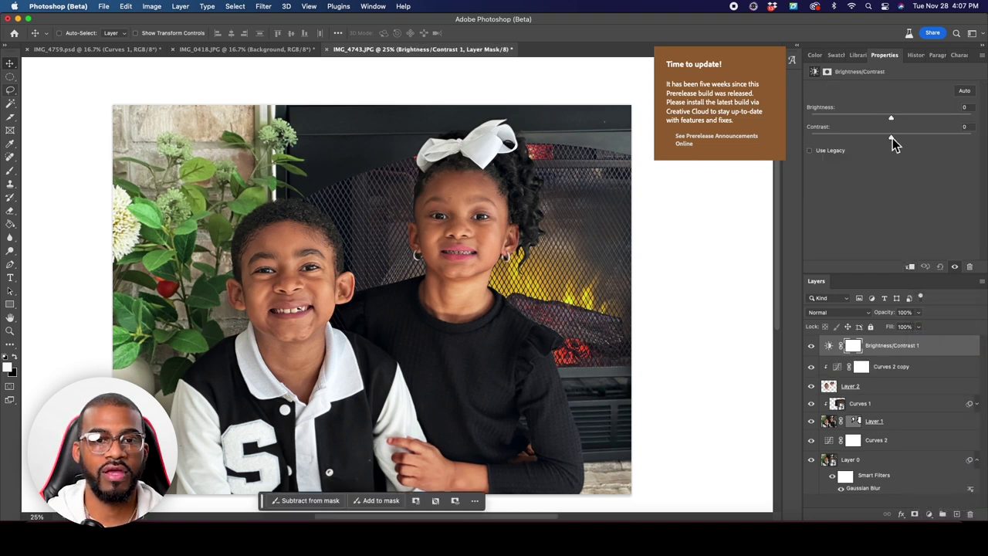
{"action": "left_click_drag", "start_coordinate": [893, 138], "coordinate": [908, 135]}
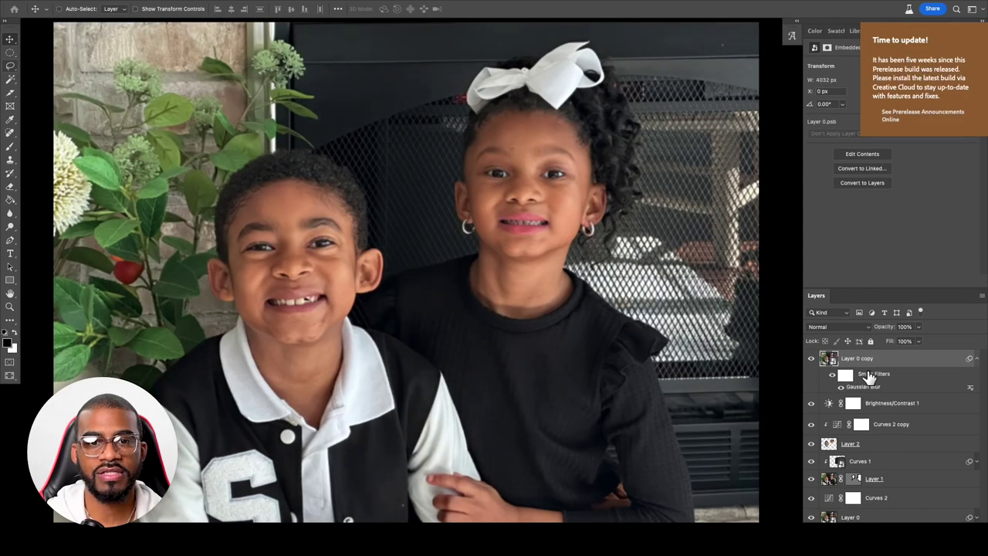
Step: Compare the finished composite with the photo before the edits by toggling the Layer 0 copy's visibility
{"action": "left_click", "coordinate": [811, 359]}
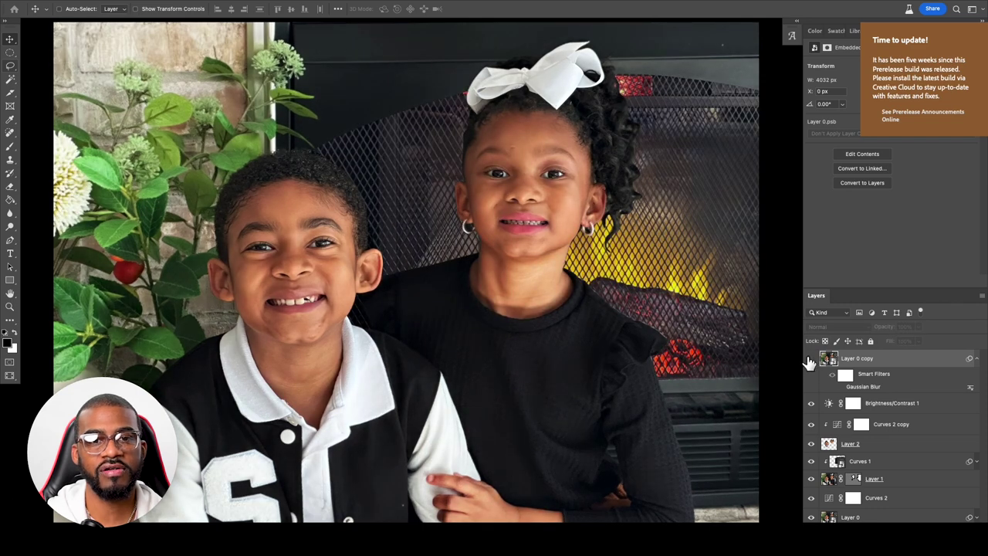
{"action": "left_click", "coordinate": [810, 359]}
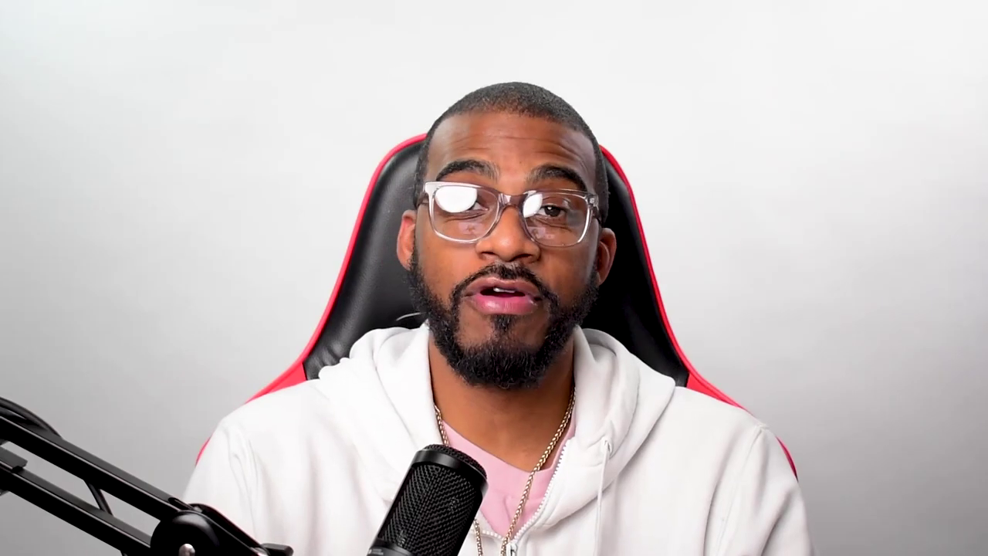